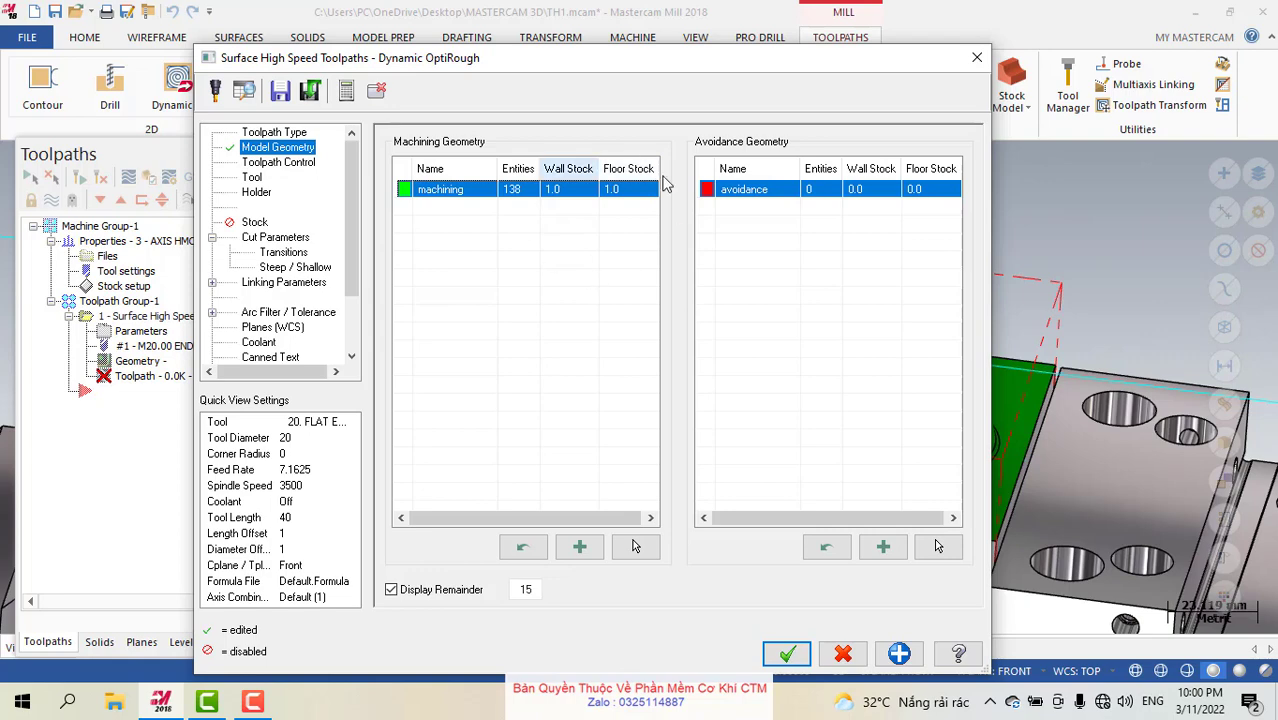
{"action": "left_click", "coordinate": [278, 165]}
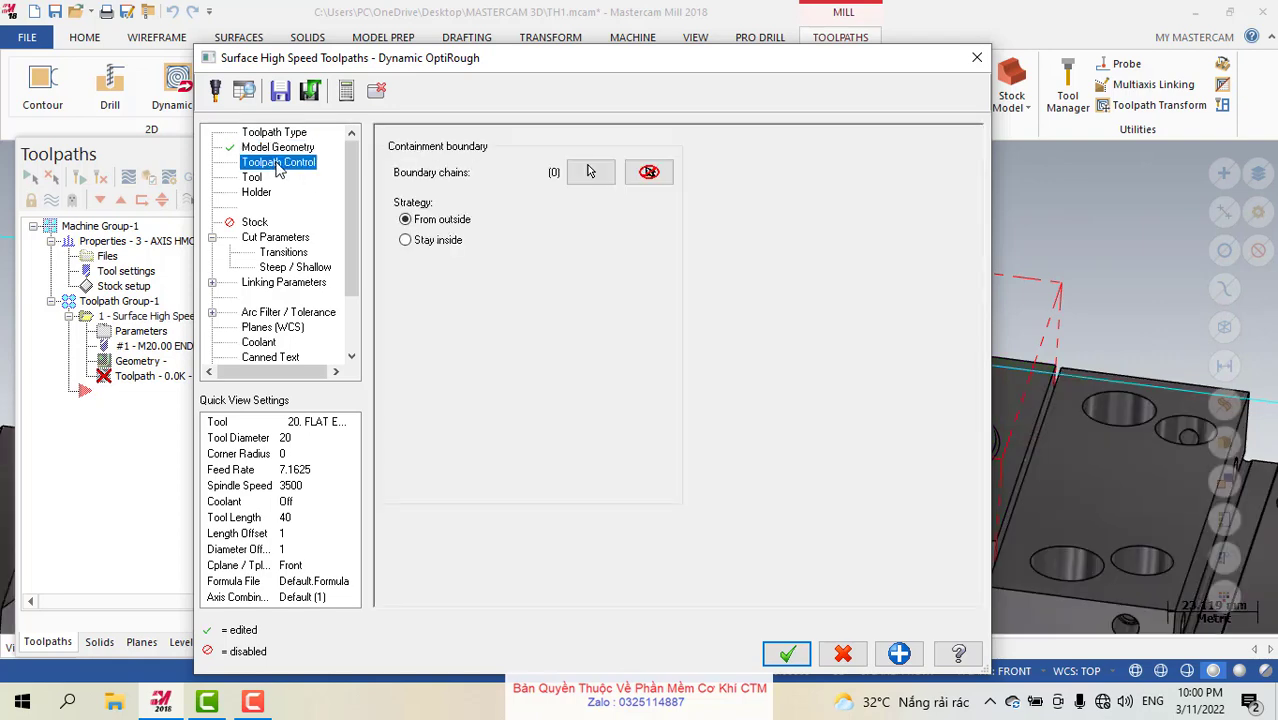
{"action": "left_click", "coordinate": [590, 172]}
{"action": "scroll", "coordinate": [678, 312], "scroll_direction": "up", "scroll_amount": 5}
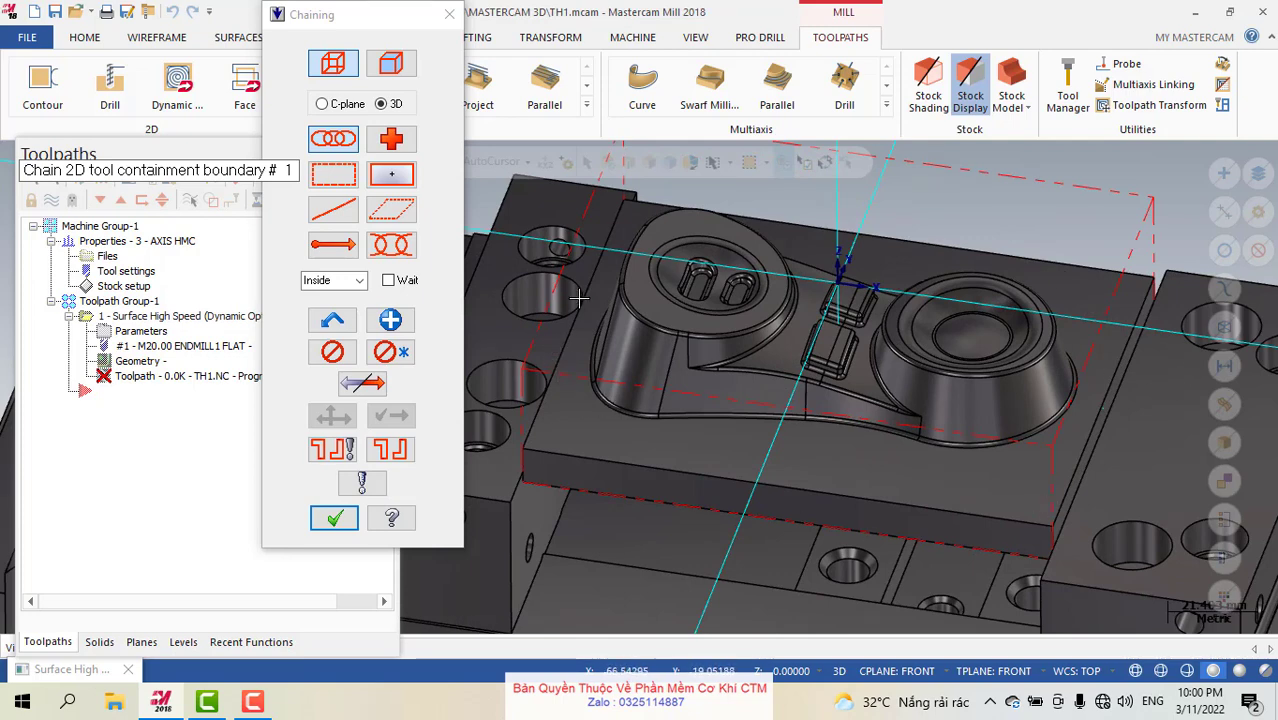
{"action": "scroll", "coordinate": [566, 330], "scroll_direction": "up", "scroll_amount": 2}
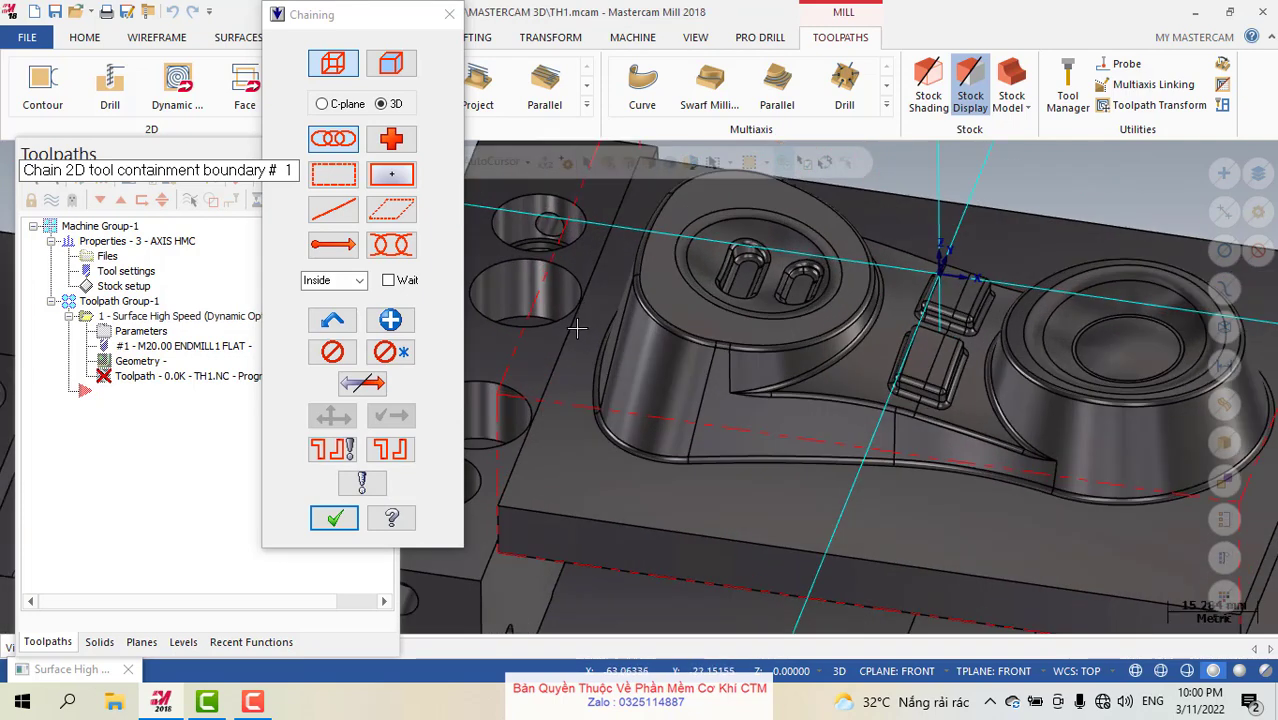
{"action": "left_click", "coordinate": [334, 517]}
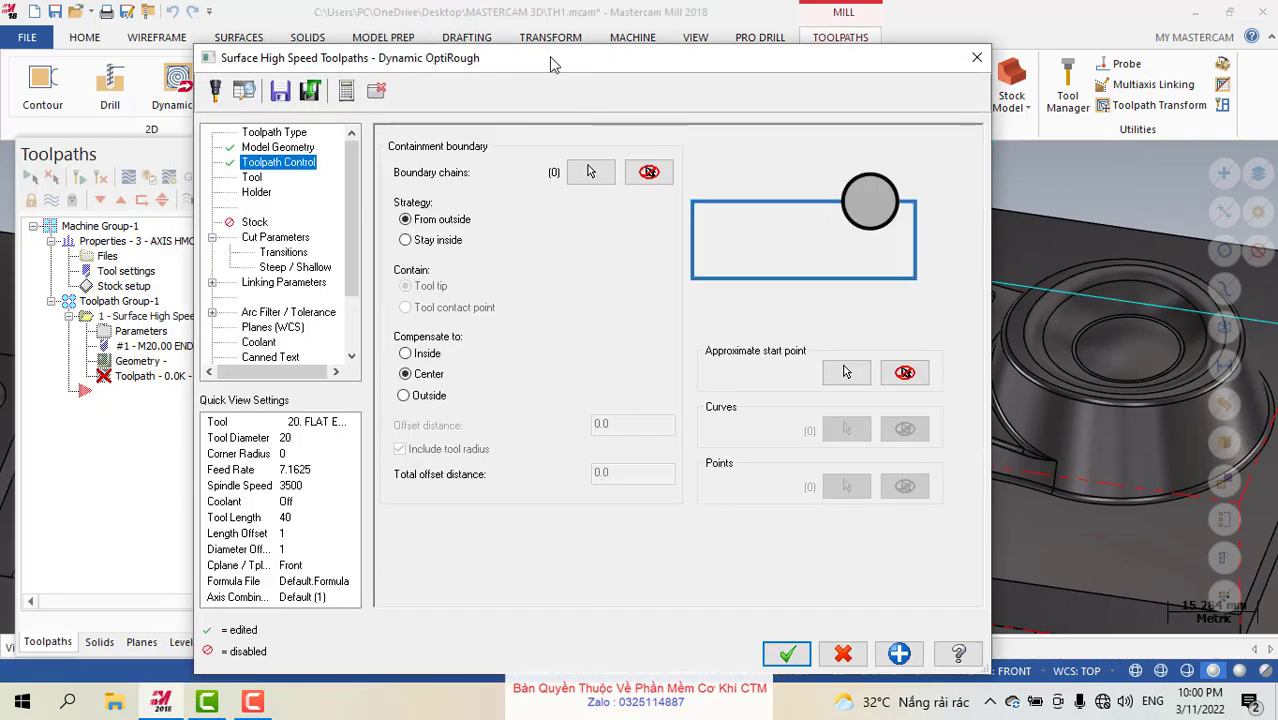
Accept the Dynamic OptiRough parameters and generate the roughing toolpath.
{"action": "left_click_drag", "start_coordinate": [555, 65], "coordinate": [563, 21]}
{"action": "left_click", "coordinate": [795, 609]}
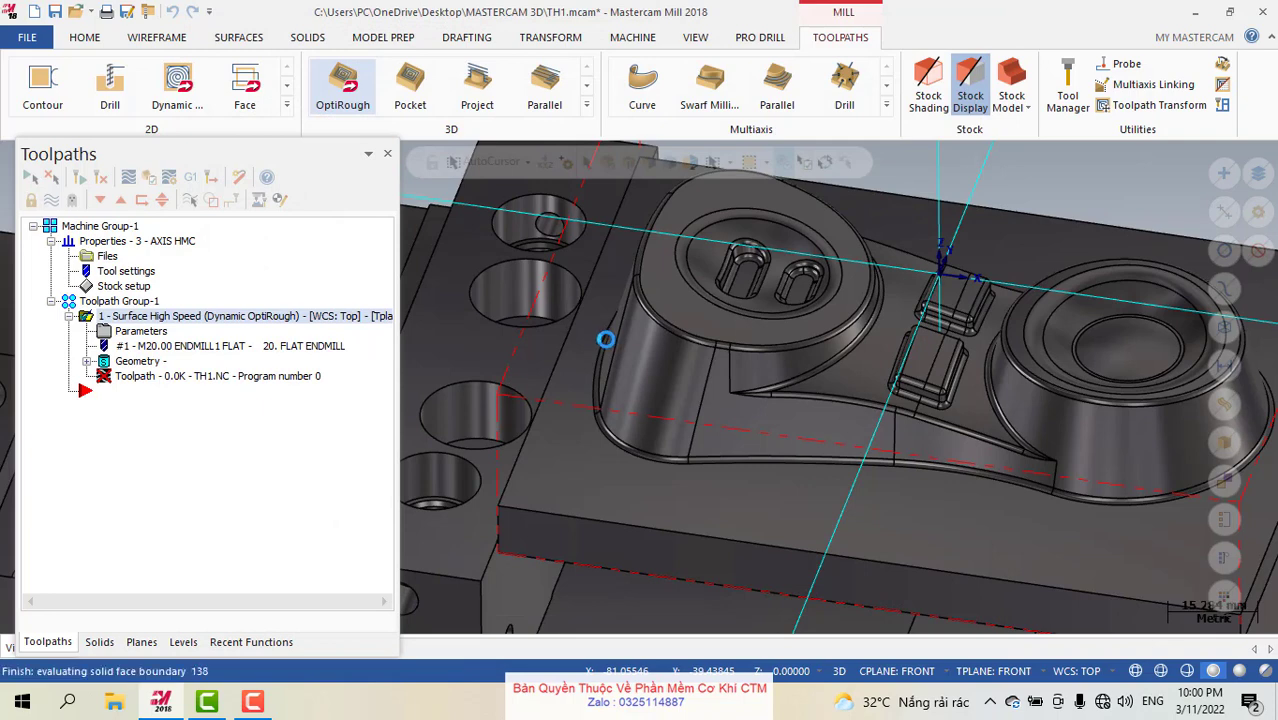
{"action": "scroll", "coordinate": [606, 346], "scroll_direction": "down", "scroll_amount": 2}
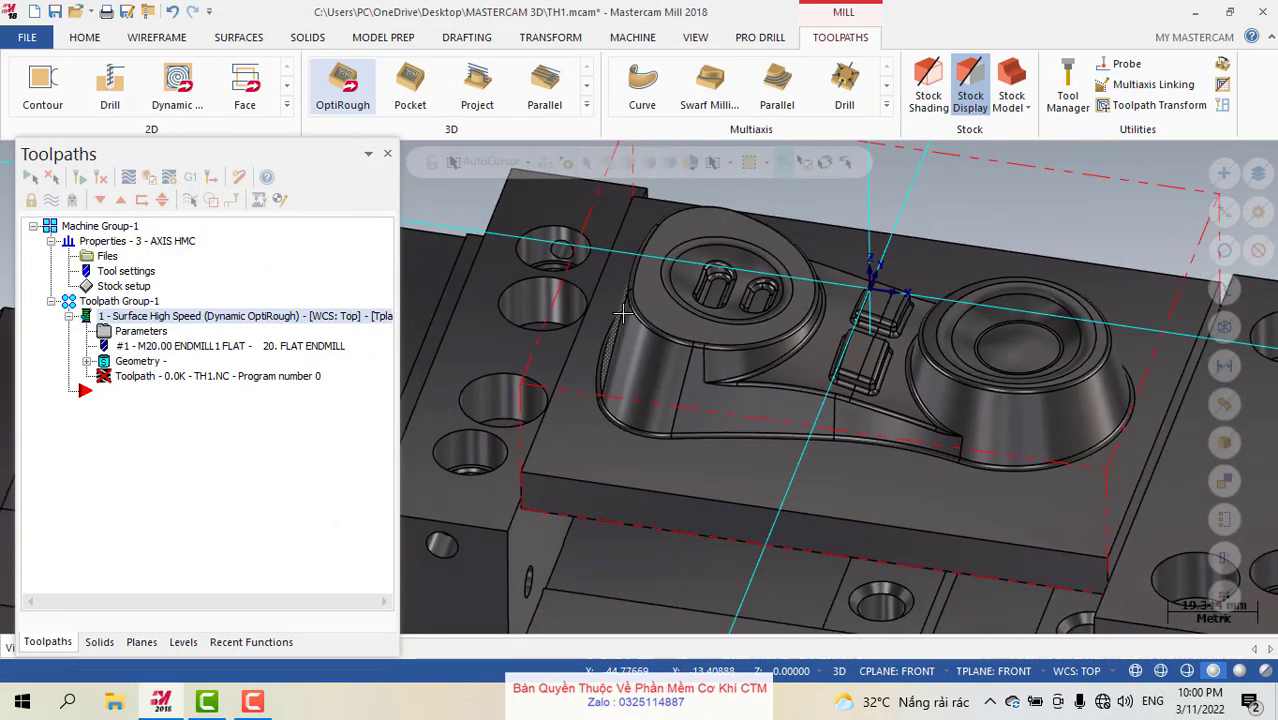
{"action": "scroll", "coordinate": [622, 314], "scroll_direction": "down", "scroll_amount": 2}
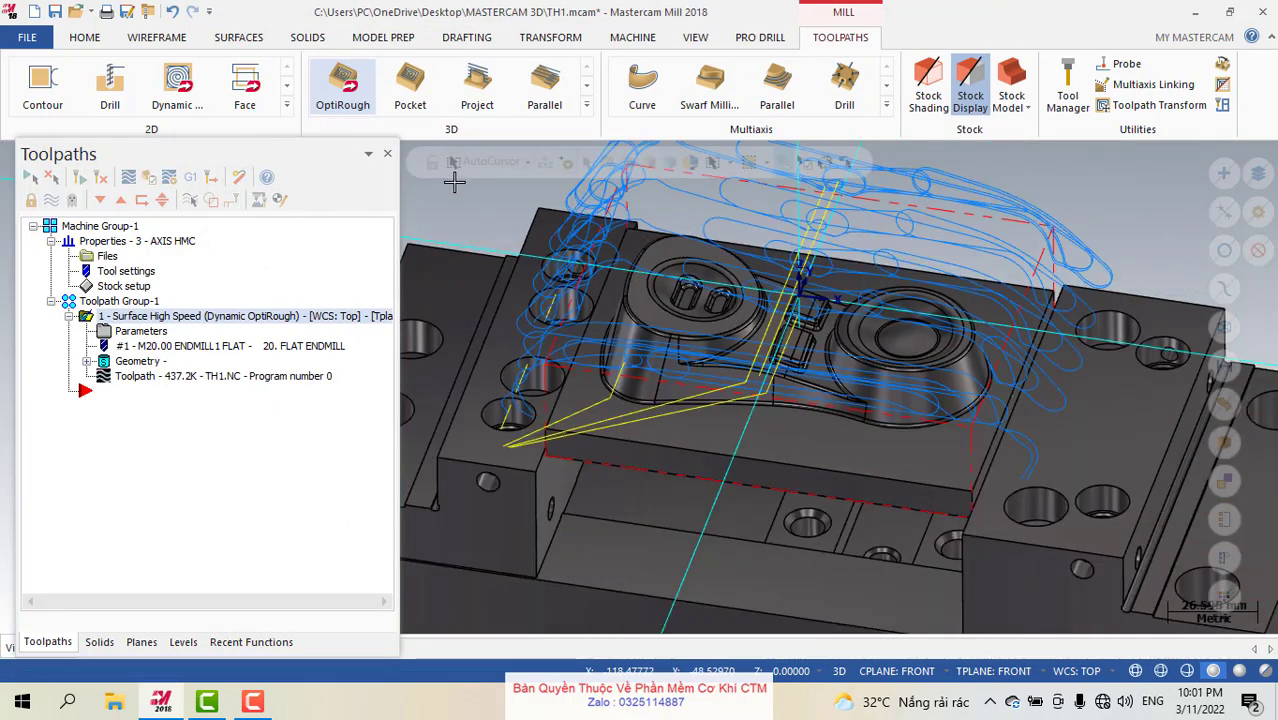
Create wireframe curves along the upper perimeter edges of the core's rectangular base plate with Curve One Edge.
{"action": "left_click", "coordinate": [85, 38]}
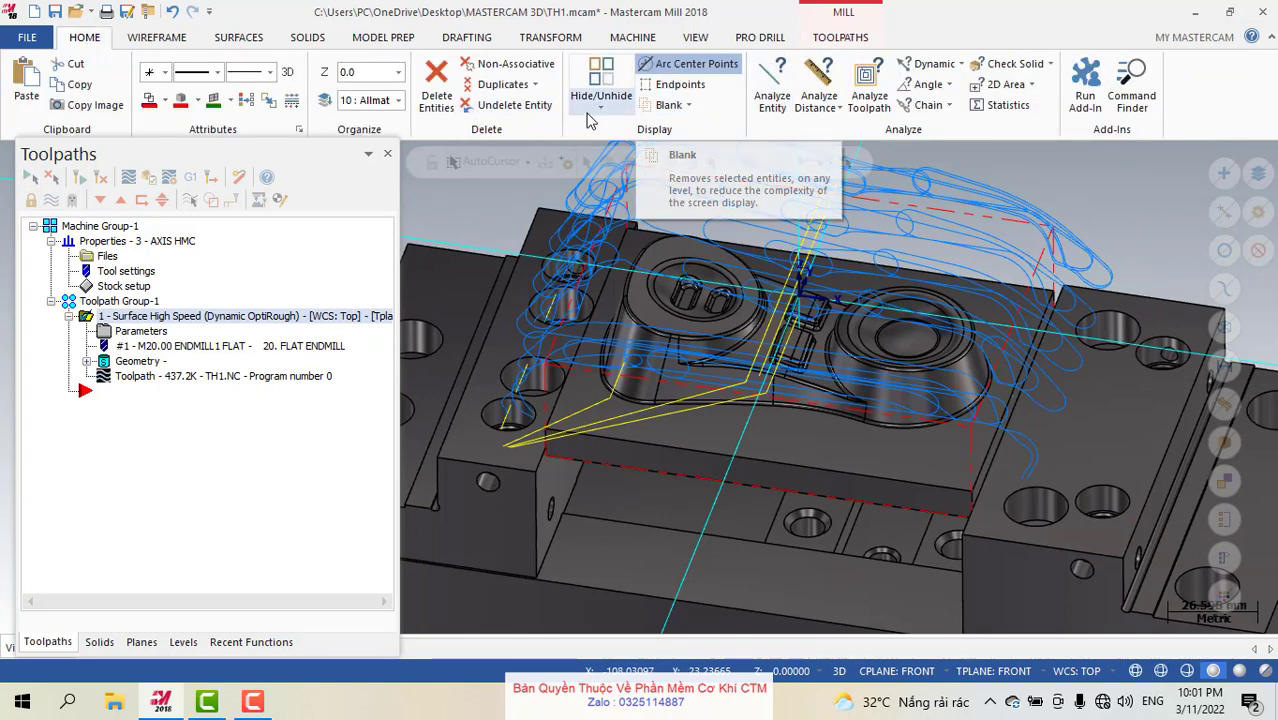
{"action": "left_click", "coordinate": [157, 38]}
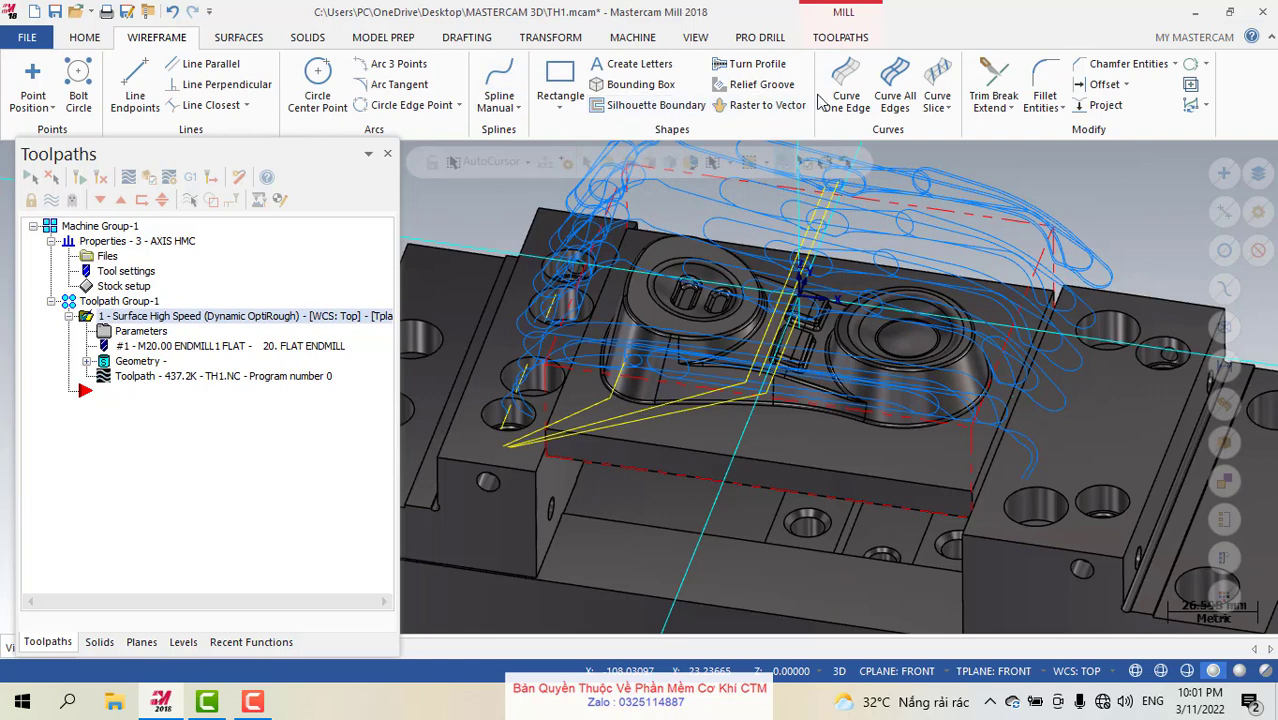
{"action": "left_click", "coordinate": [845, 82]}
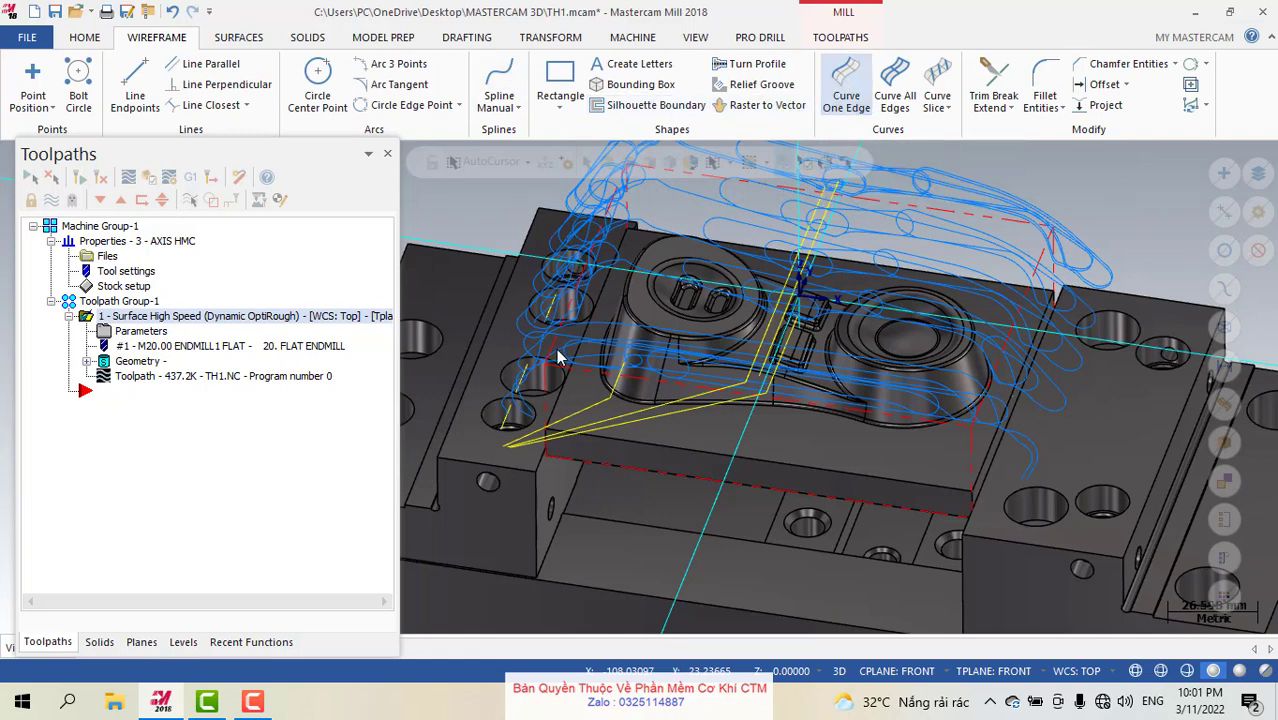
{"action": "scroll", "coordinate": [600, 300], "scroll_direction": "up", "scroll_amount": 3}
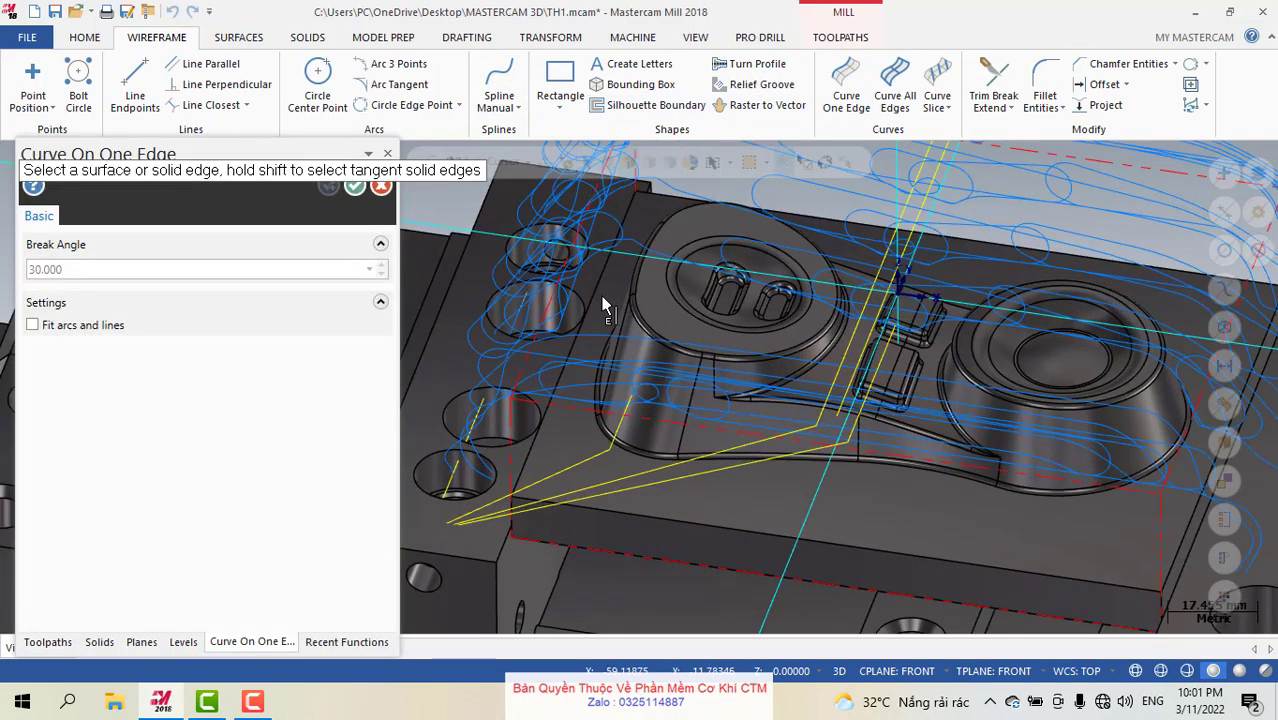
{"action": "left_click", "coordinate": [600, 295]}
{"action": "scroll", "coordinate": [840, 265], "scroll_direction": "down", "scroll_amount": 2}
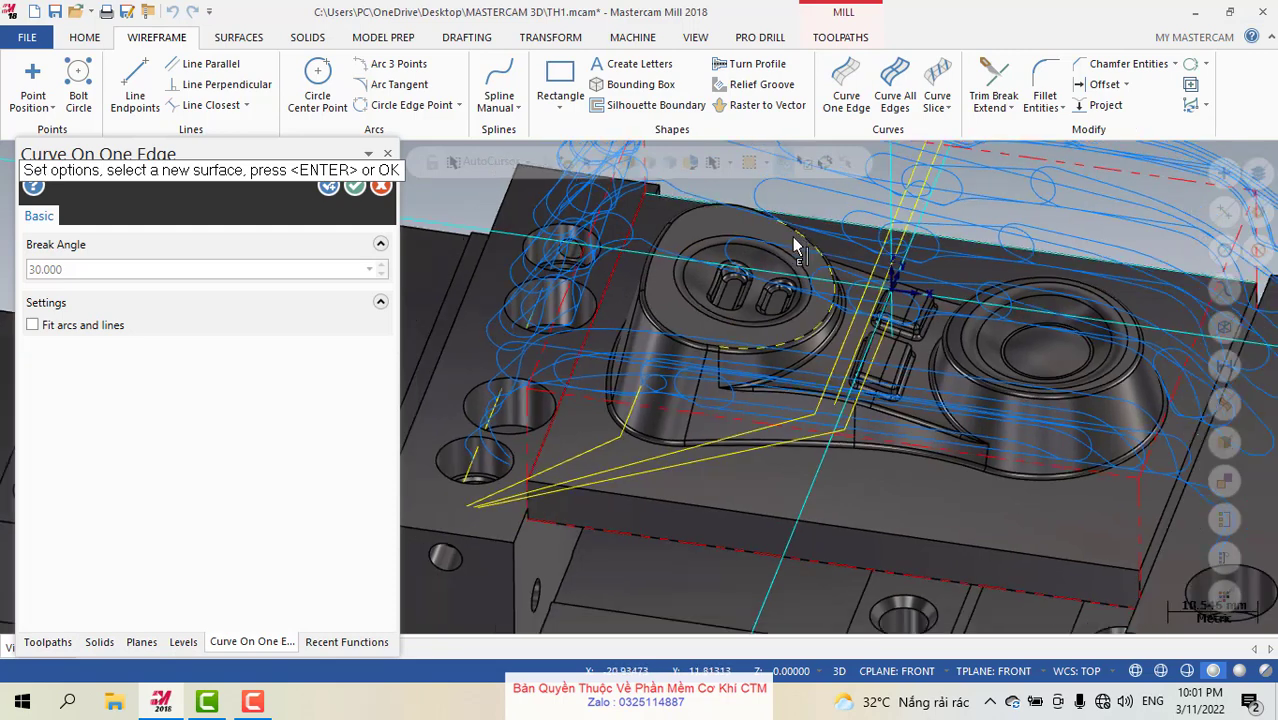
{"action": "left_click", "coordinate": [1097, 485]}
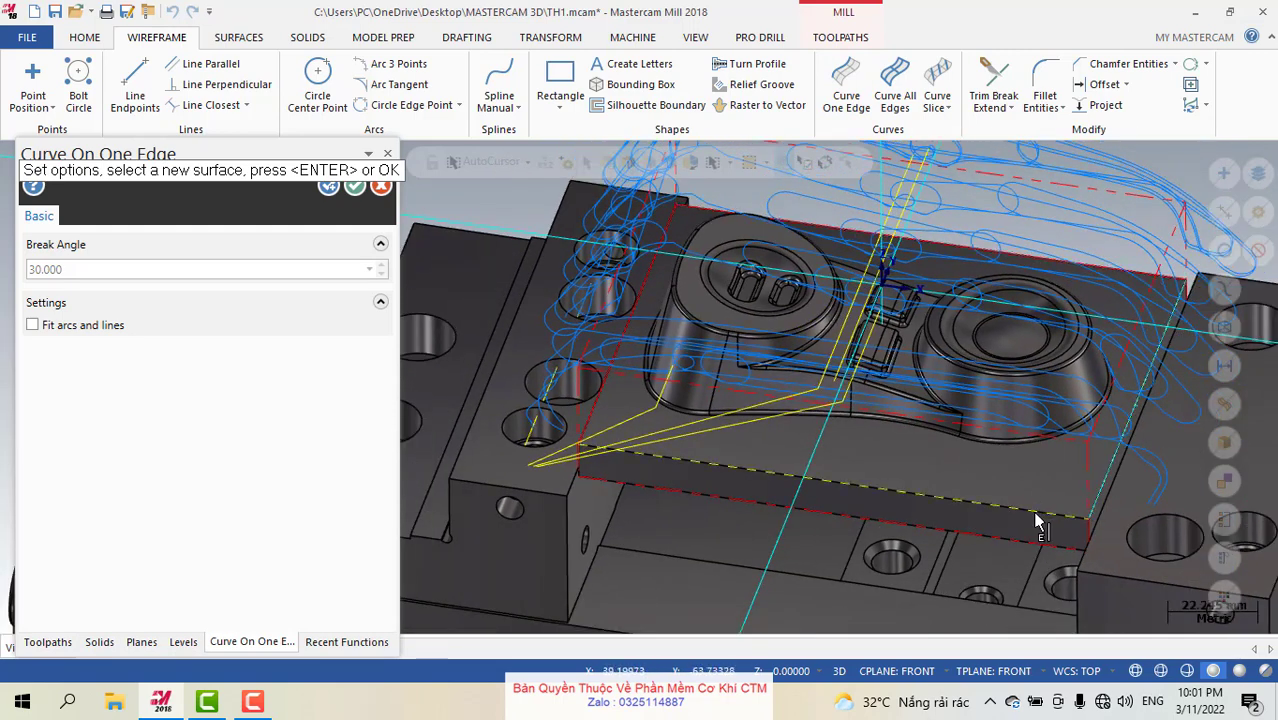
{"action": "left_click", "coordinate": [354, 186]}
Hide the Dynamic OptiRough toolpath display in the graphics view.
{"action": "left_click", "coordinate": [141, 331]}
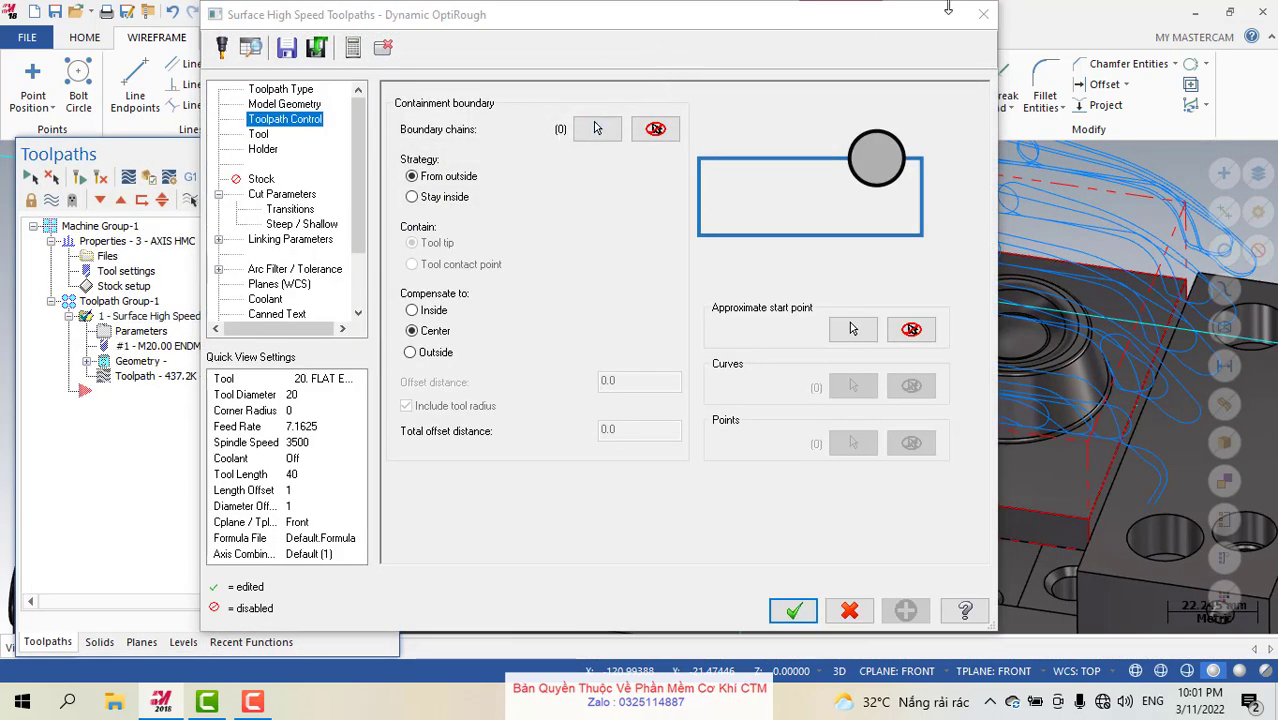
{"action": "left_click", "coordinate": [983, 14]}
{"action": "left_click", "coordinate": [51, 199]}
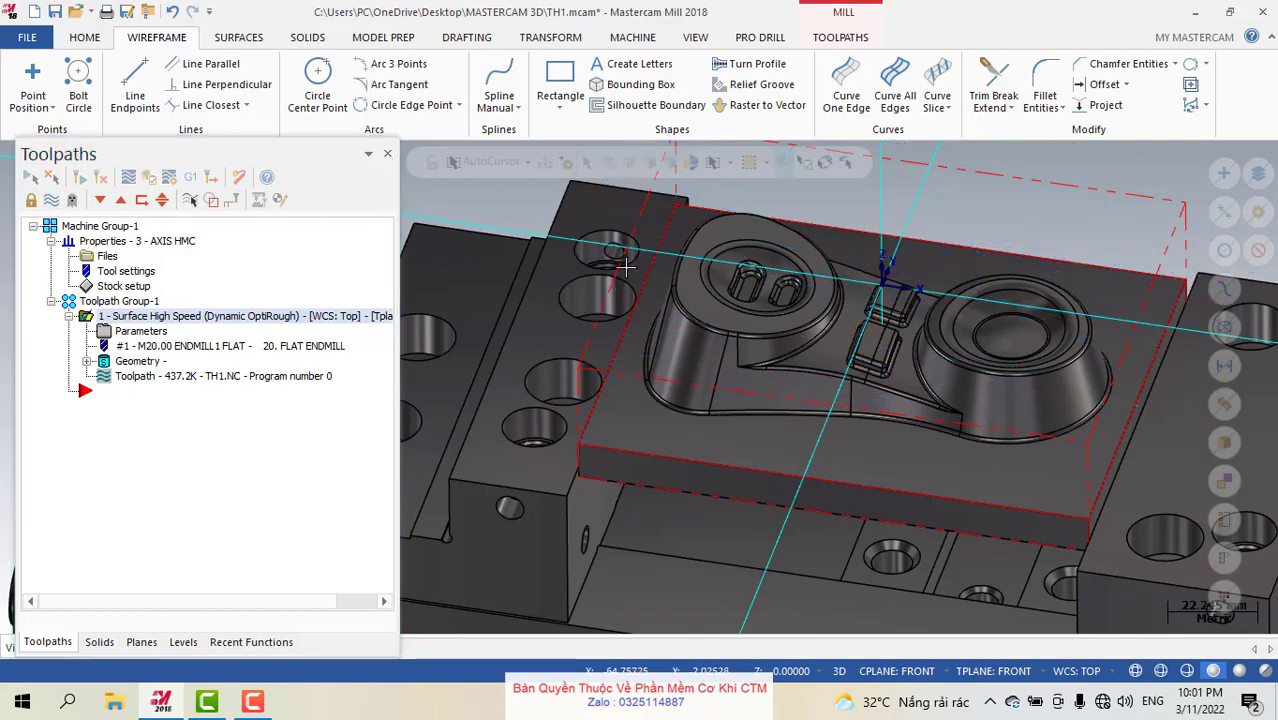
Reopen the OptiRough operation and chain the base plate's upper perimeter curves as its containment boundary.
{"action": "middle_click_drag", "start_coordinate": [624, 268], "coordinate": [150, 366]}
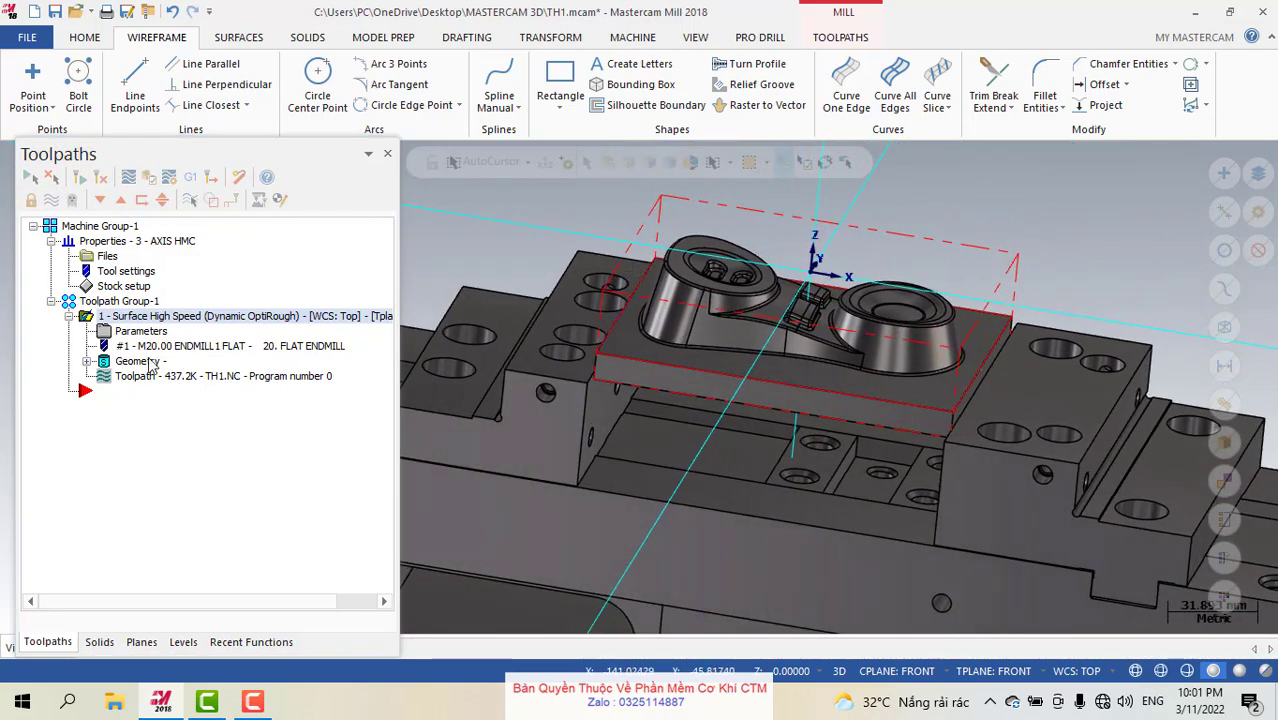
{"action": "left_click", "coordinate": [88, 361]}
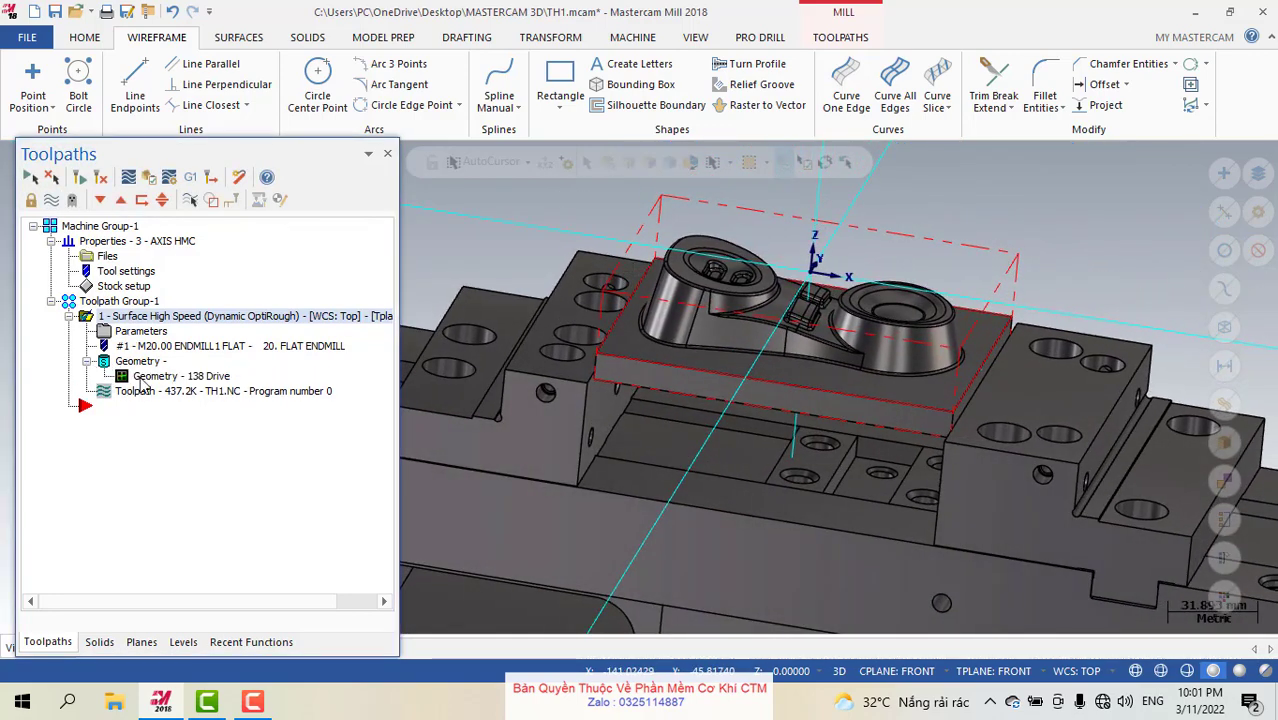
{"action": "double_click", "coordinate": [145, 377]}
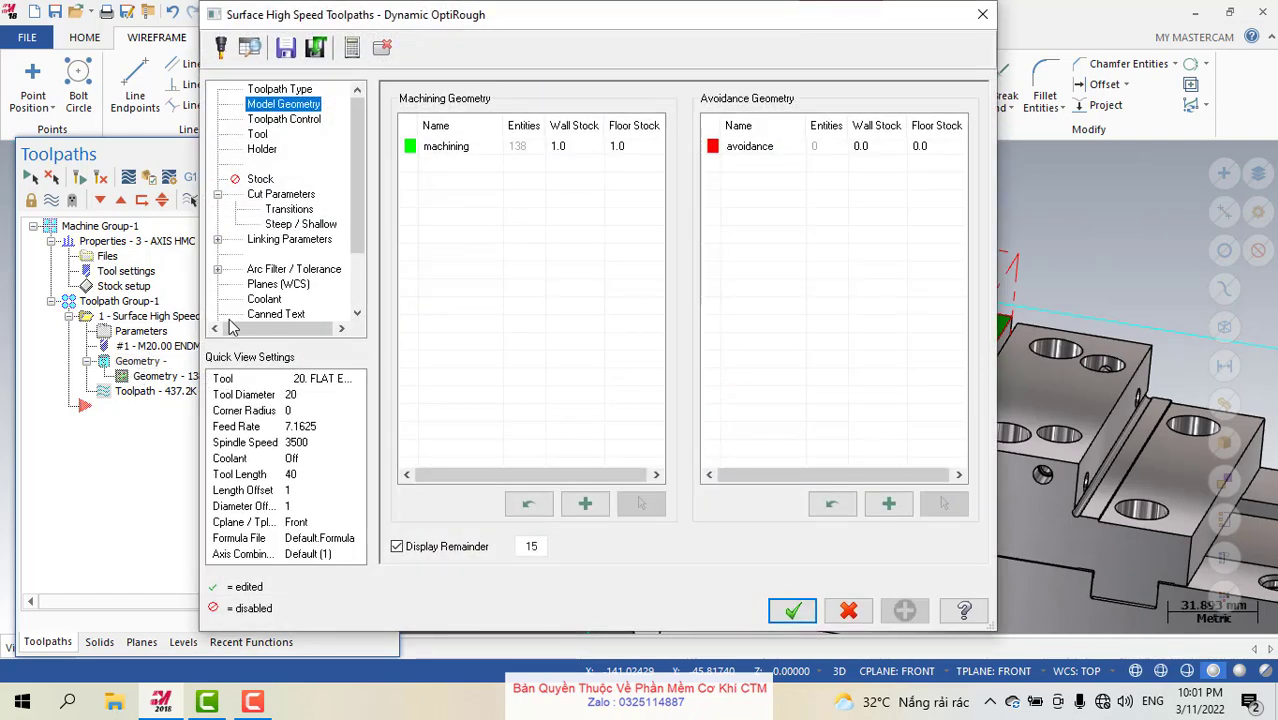
{"action": "left_click", "coordinate": [280, 120]}
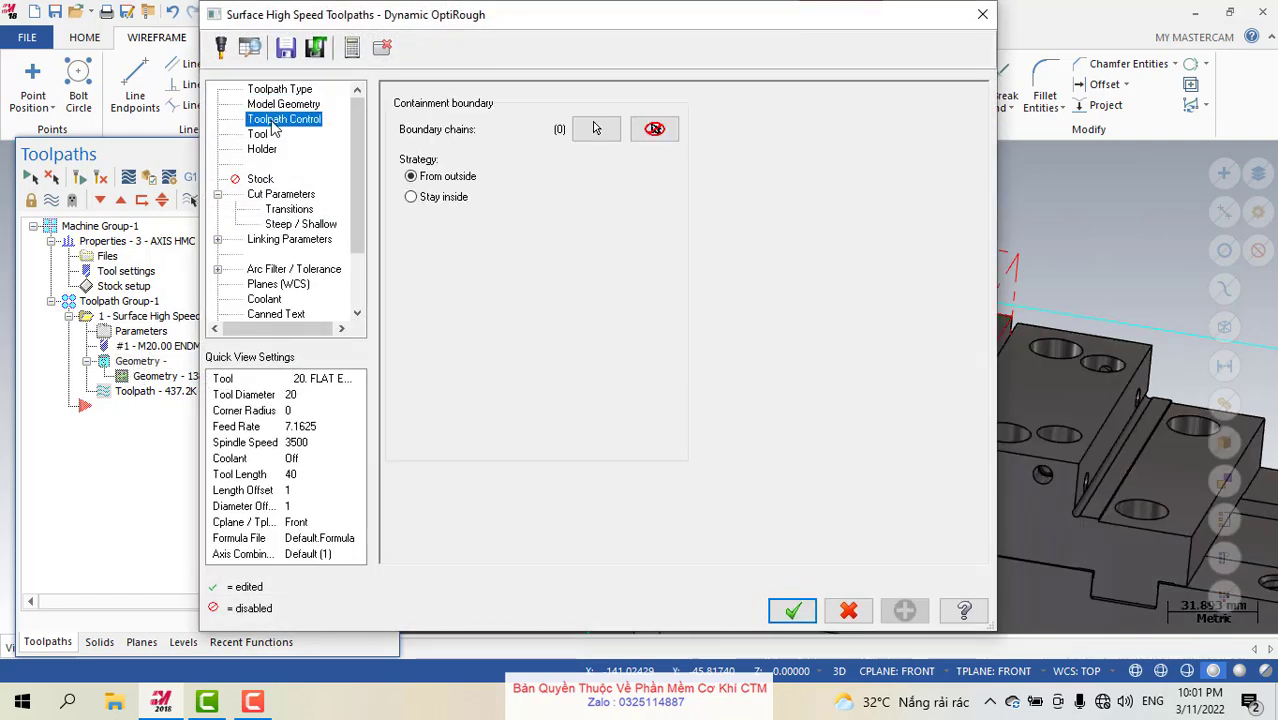
{"action": "left_click", "coordinate": [598, 130]}
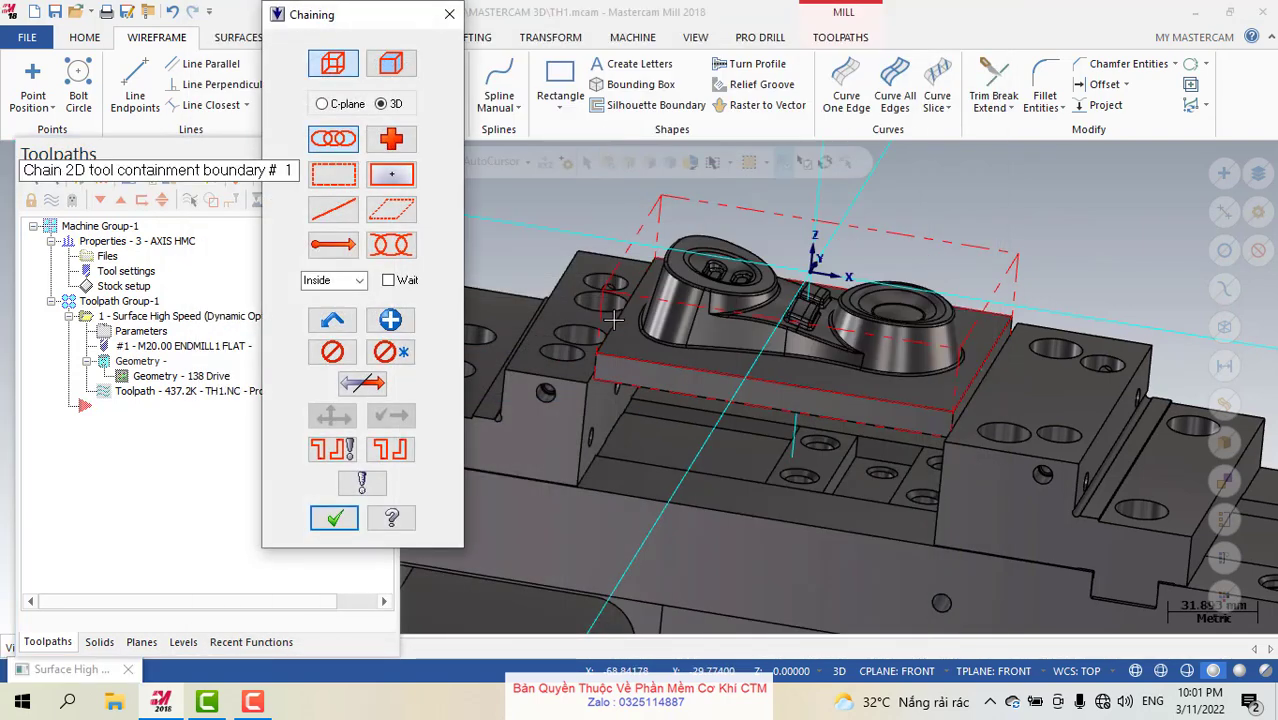
{"action": "left_click", "coordinate": [613, 320]}
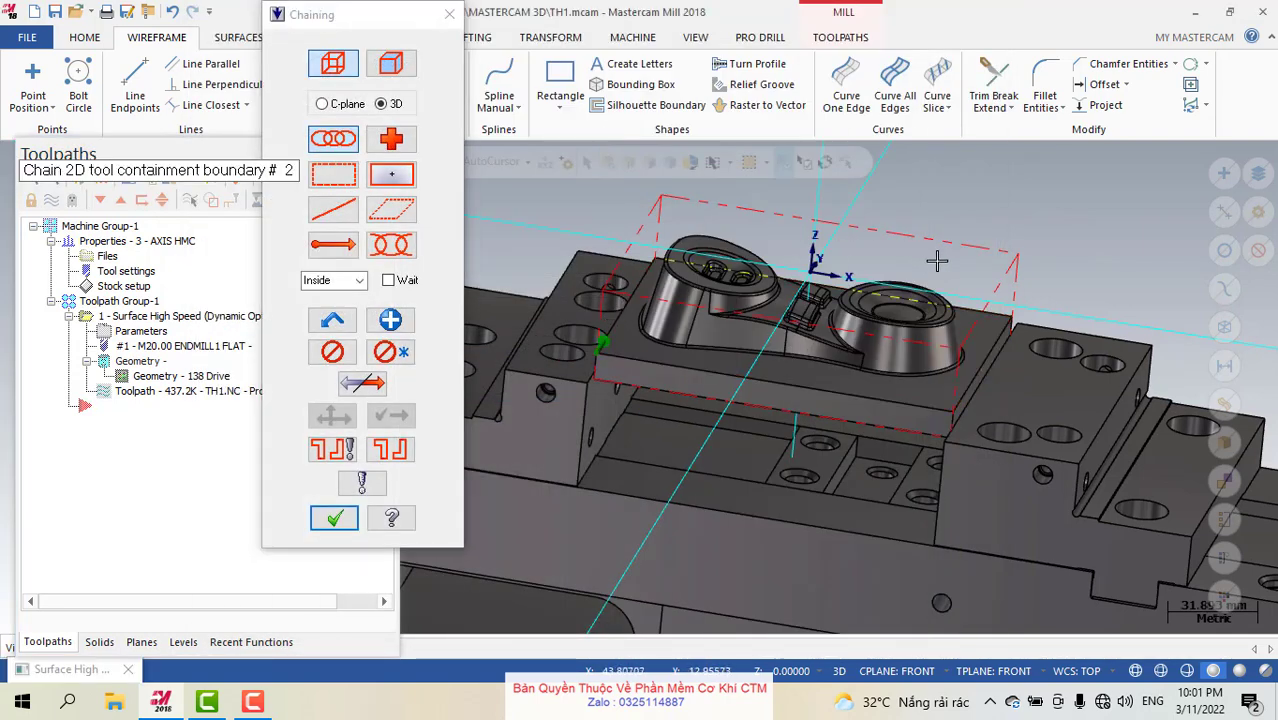
{"action": "middle_click_drag", "start_coordinate": [937, 262], "coordinate": [942, 298]}
{"action": "middle_click_drag", "start_coordinate": [936, 228], "coordinate": [877, 341]}
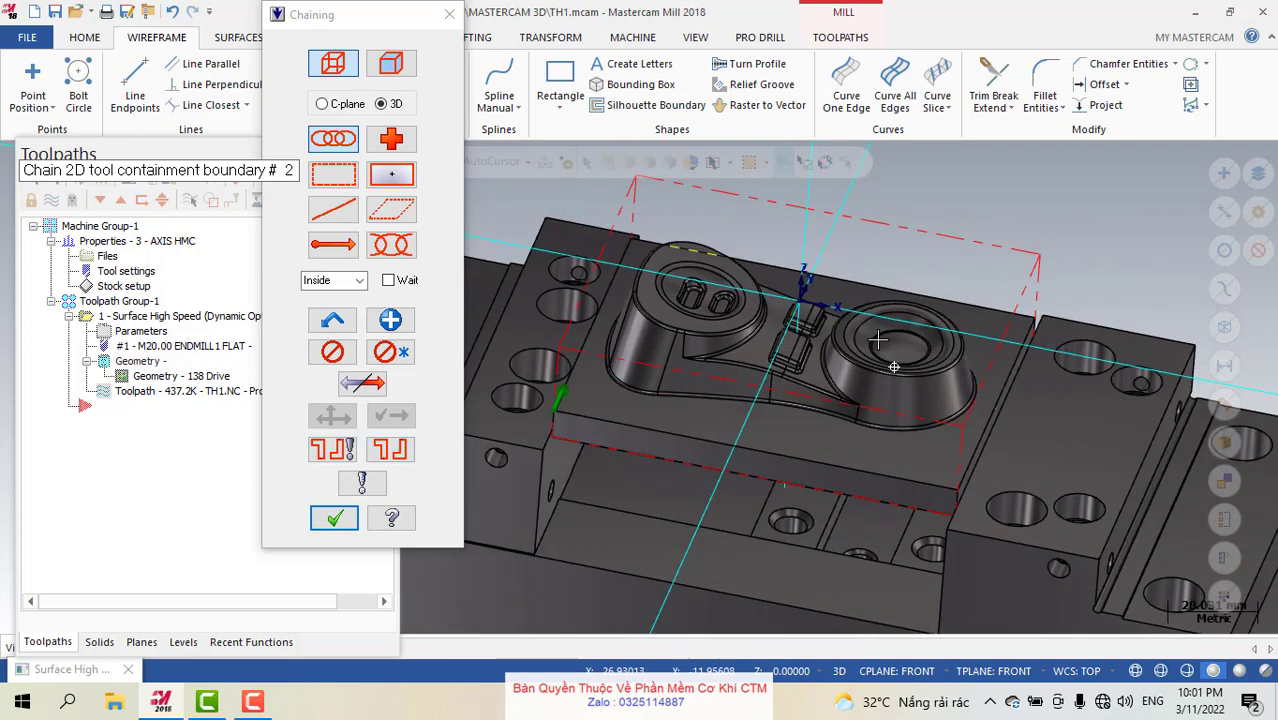
{"action": "left_click", "coordinate": [331, 518]}
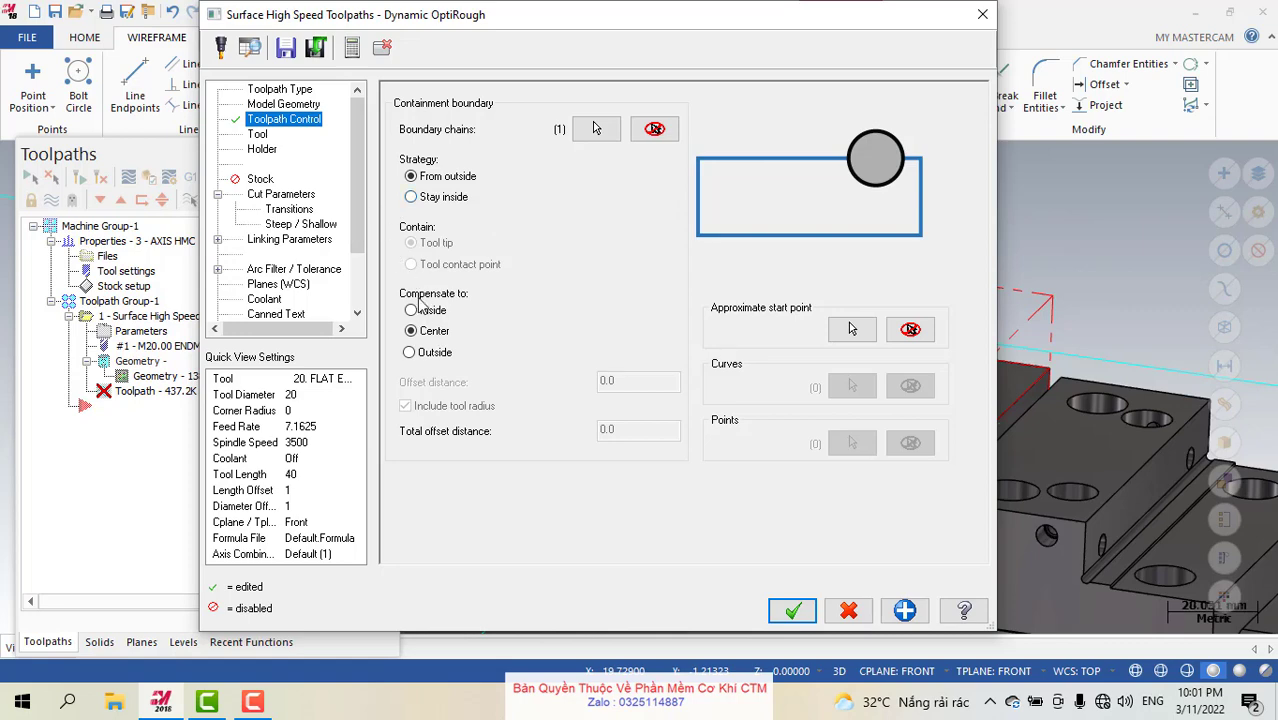
Delete the existing 20 mm flat endmill from the operation's tool list.
{"action": "left_click", "coordinate": [257, 136]}
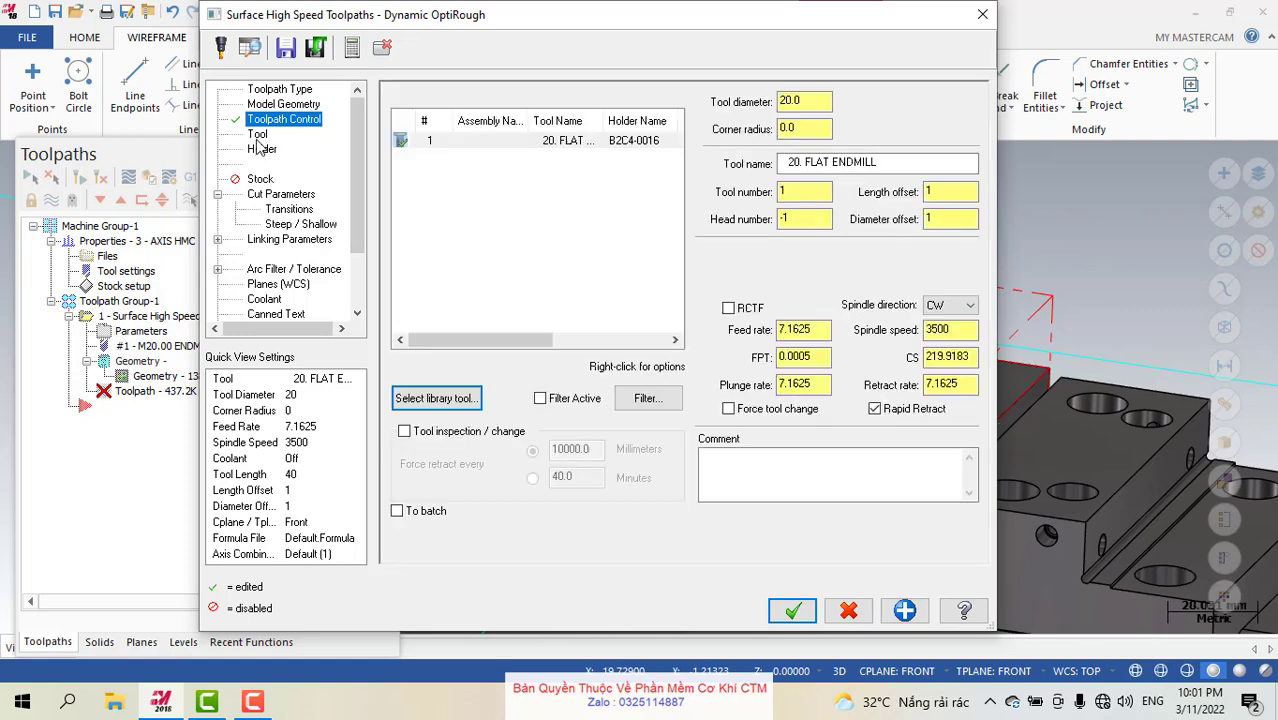
{"action": "left_click", "coordinate": [534, 145]}
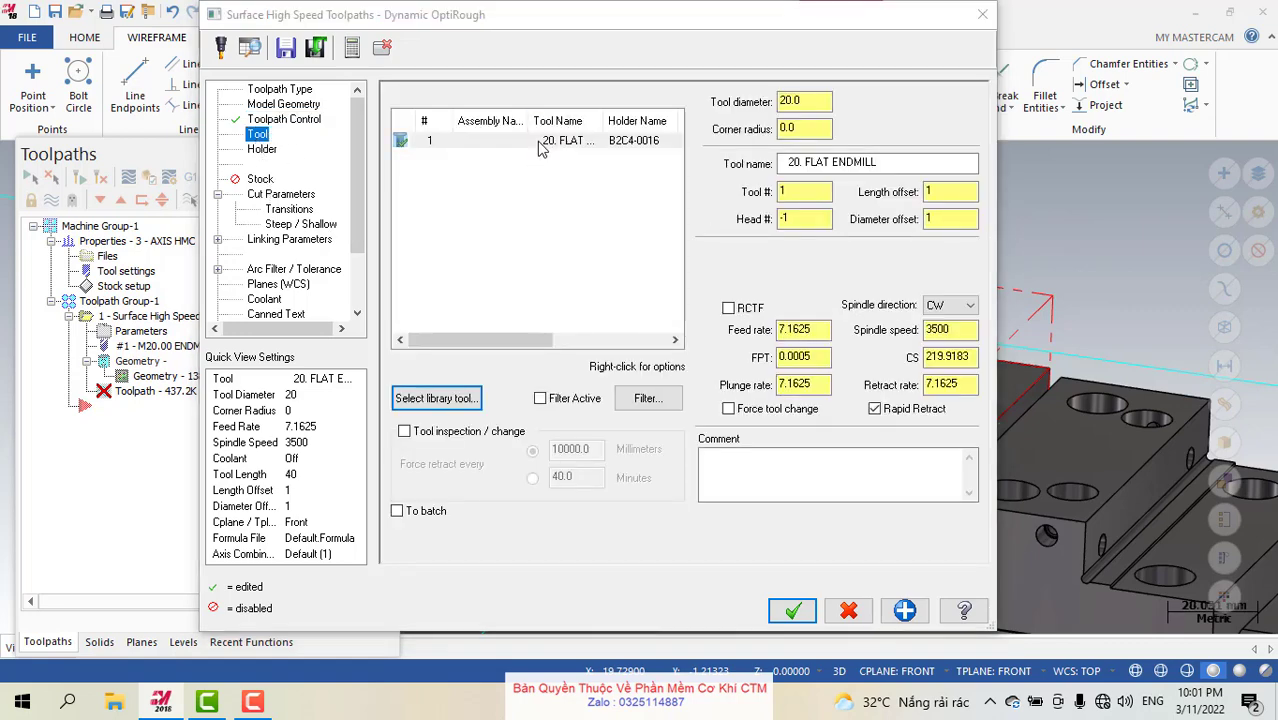
{"action": "key", "text": "Delete"}
{"action": "left_click", "coordinate": [250, 330]}
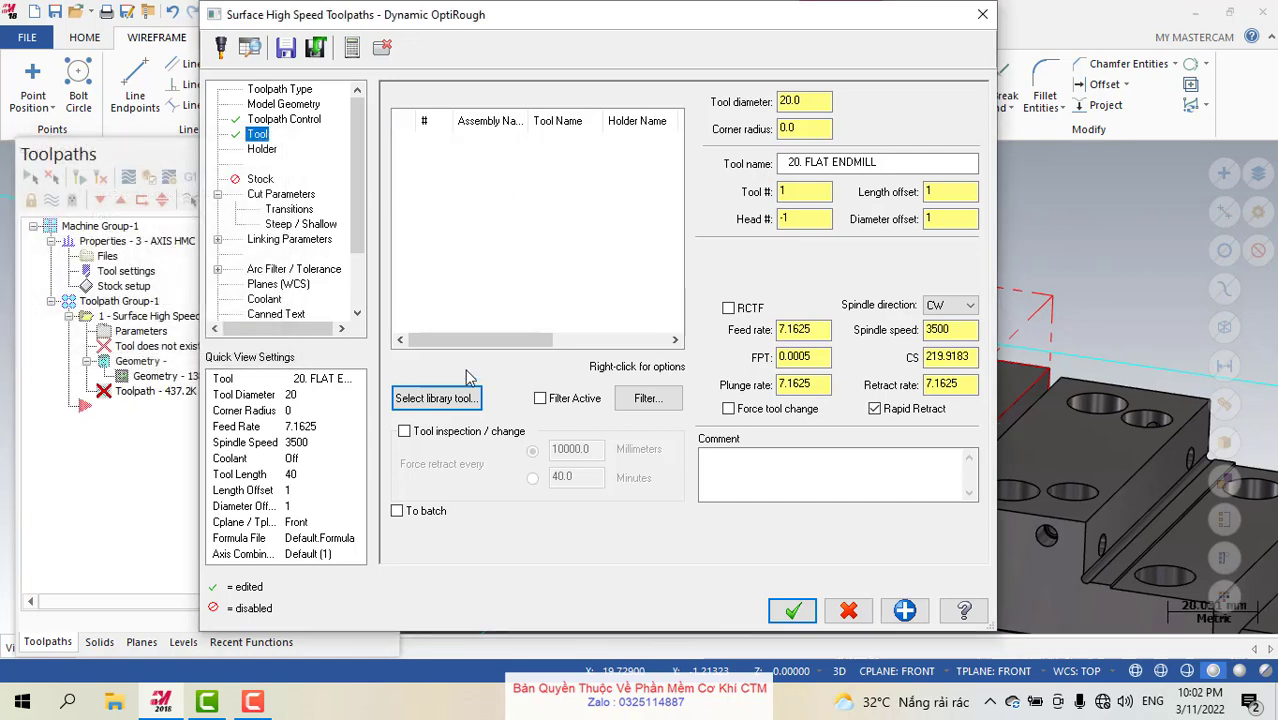
Filter the Mill_mm tool library to Endmill1 Flat tools and load the 20 mm flat end mill into the operation.
{"action": "left_click", "coordinate": [436, 400]}
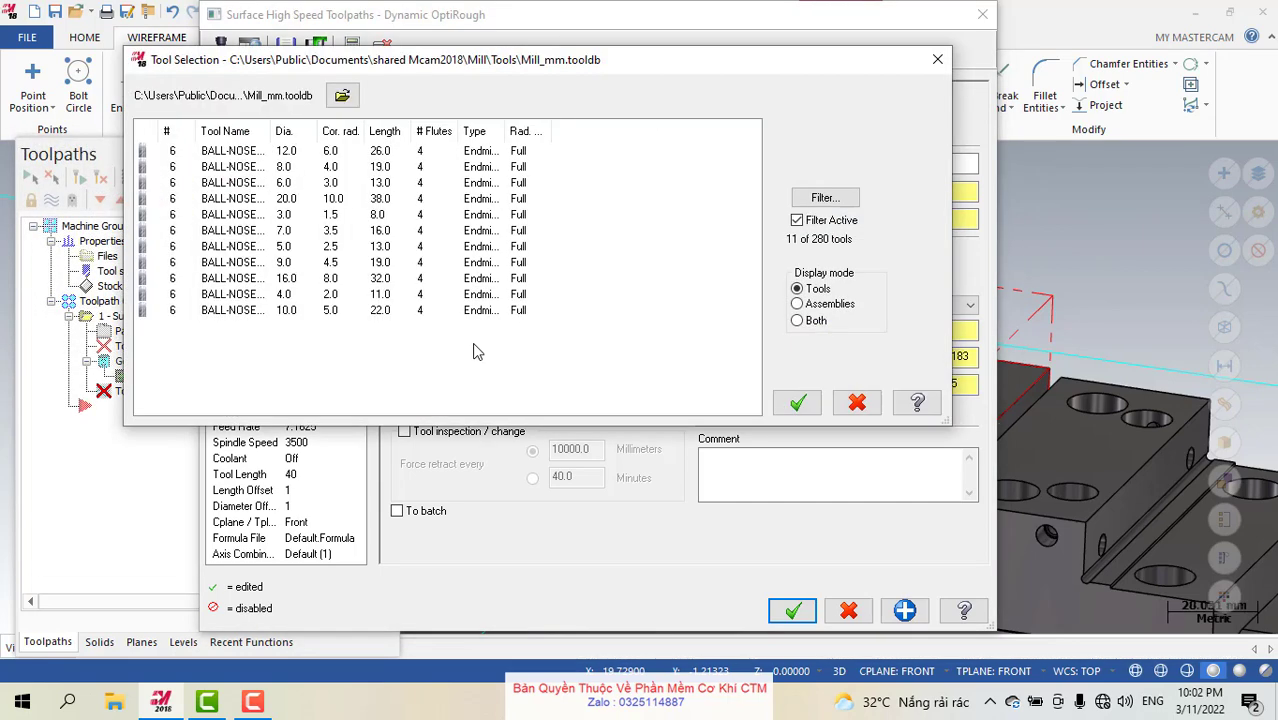
{"action": "left_click", "coordinate": [805, 202]}
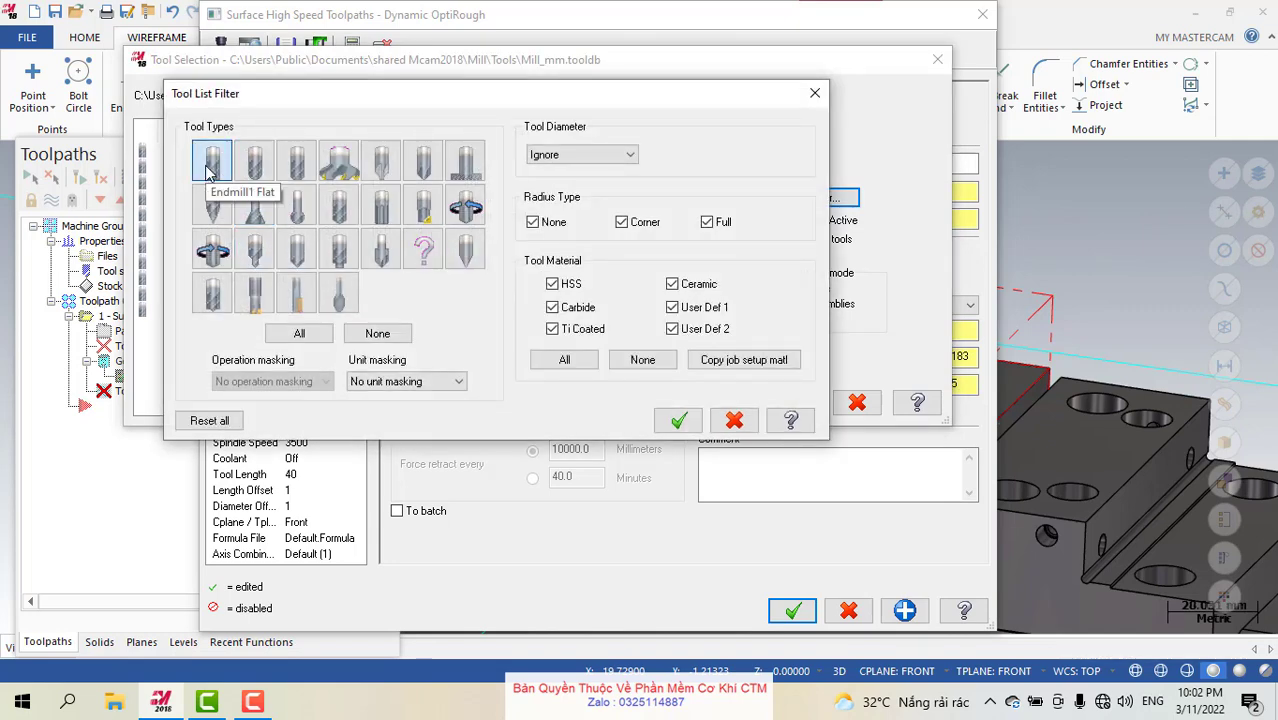
{"action": "left_click", "coordinate": [211, 168]}
{"action": "left_click", "coordinate": [678, 420]}
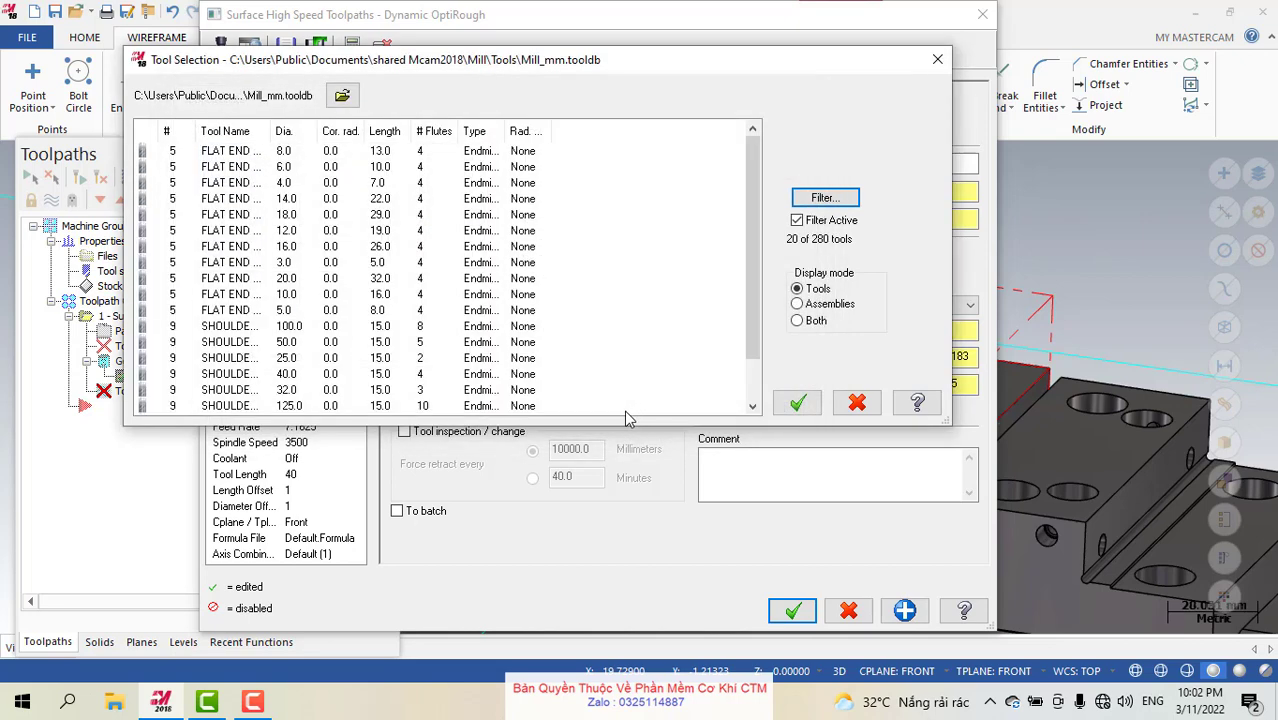
{"action": "left_click", "coordinate": [310, 280]}
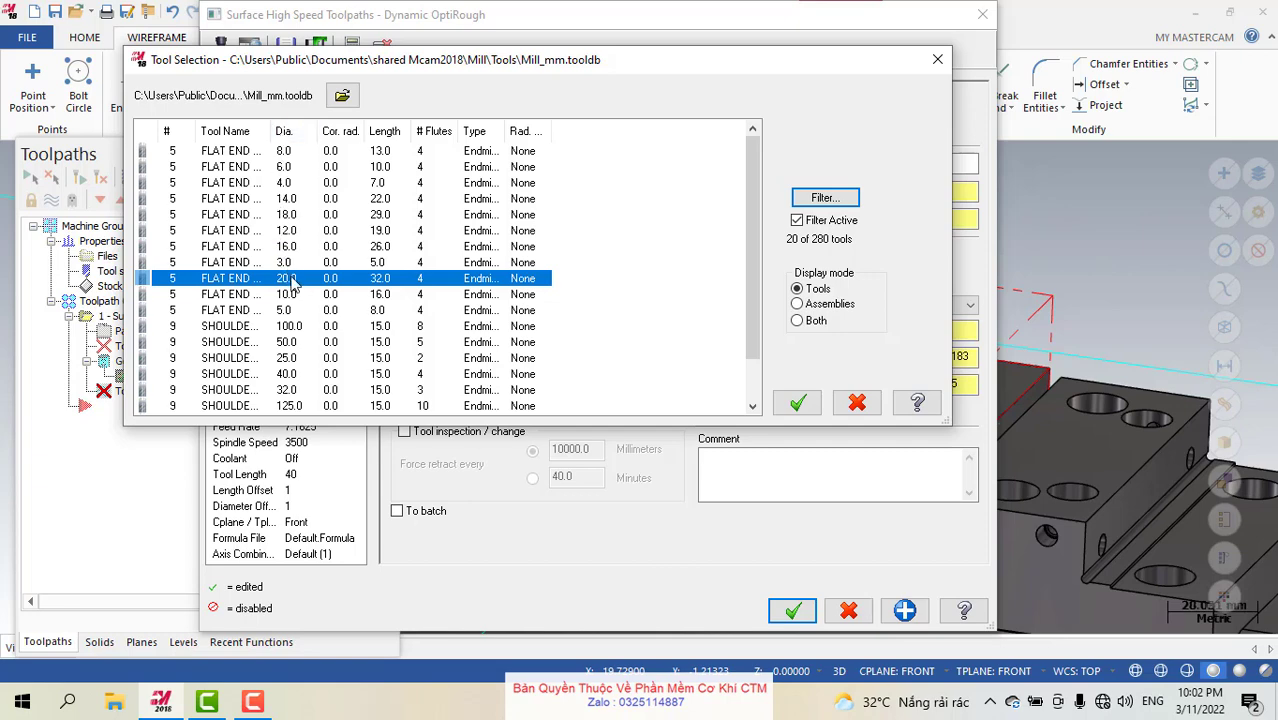
{"action": "left_click", "coordinate": [797, 402]}
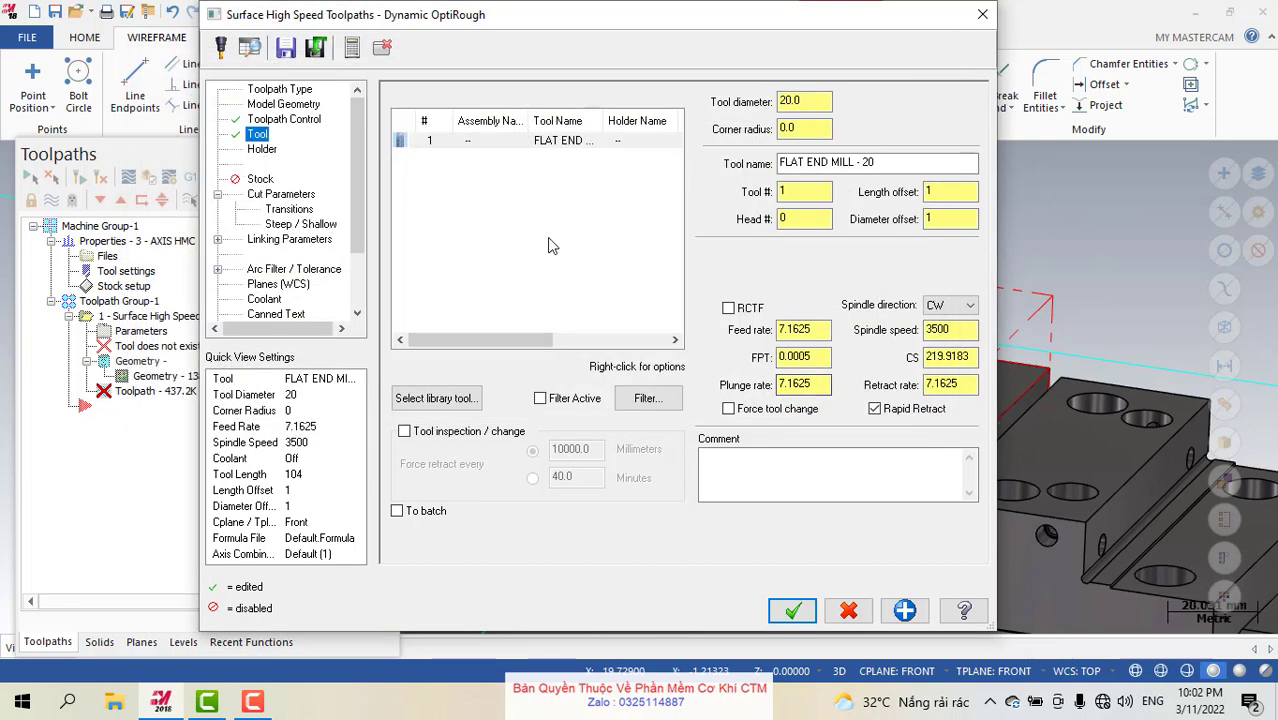
{"action": "double_click", "coordinate": [806, 102]}
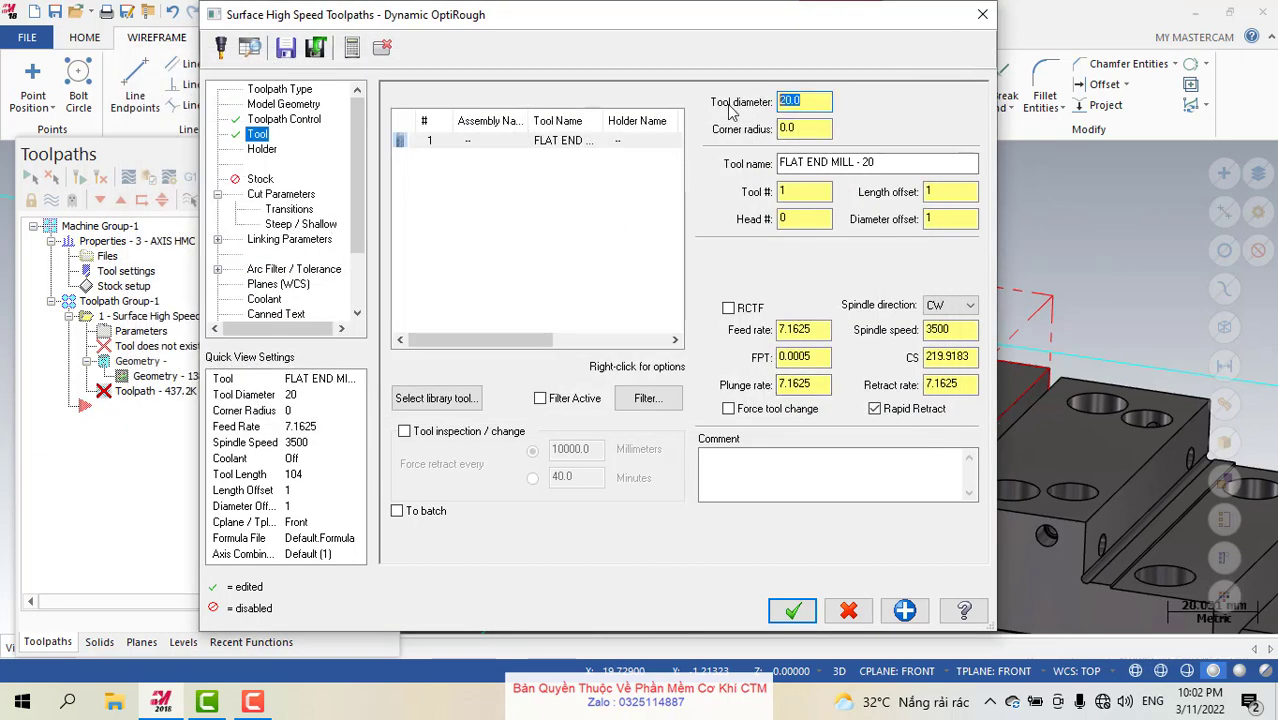
{"action": "double_click", "coordinate": [800, 127]}
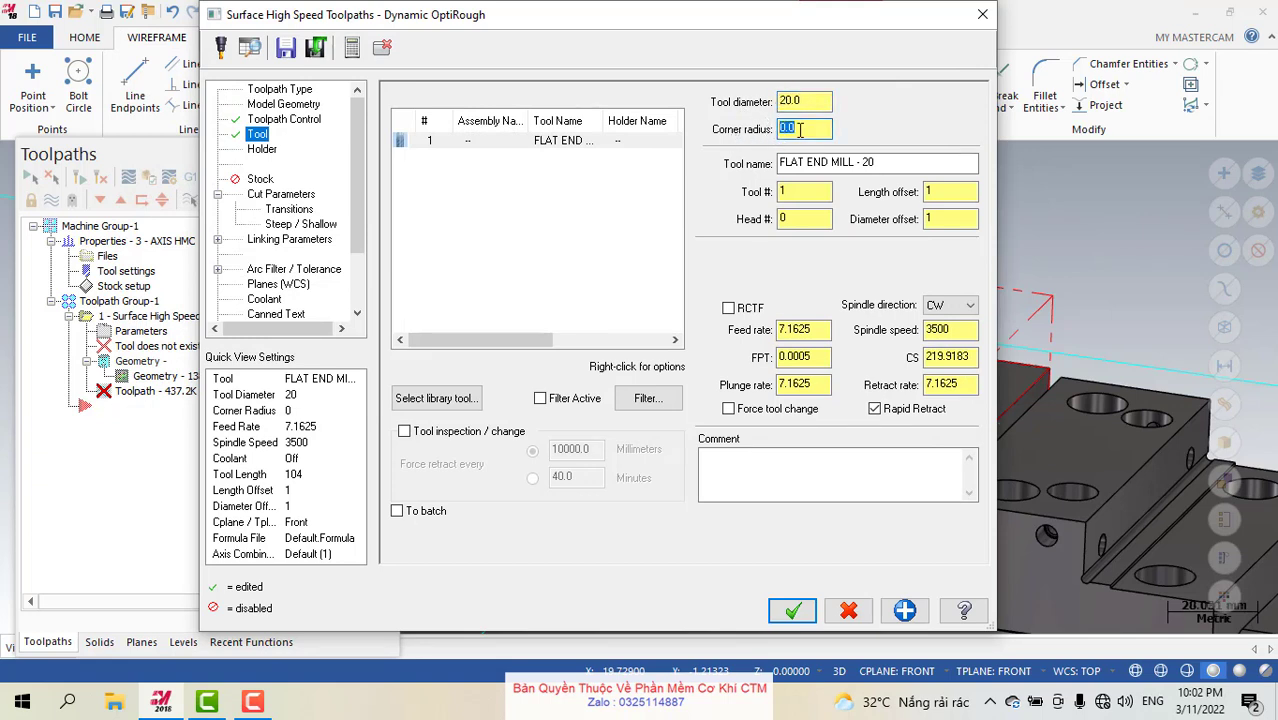
{"action": "key", "text": "Tab"}
{"action": "key", "text": "Tab"}
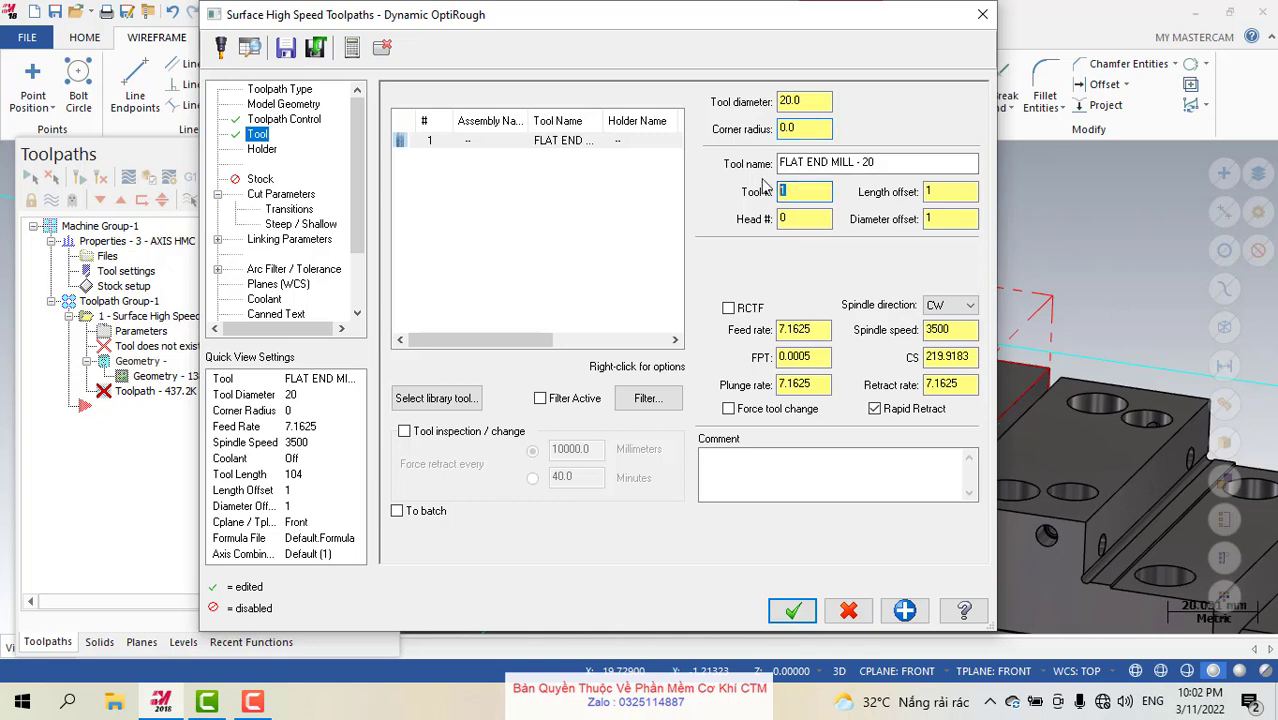
{"action": "key", "text": "shift+Tab"}
{"action": "key", "text": "shift+Tab"}
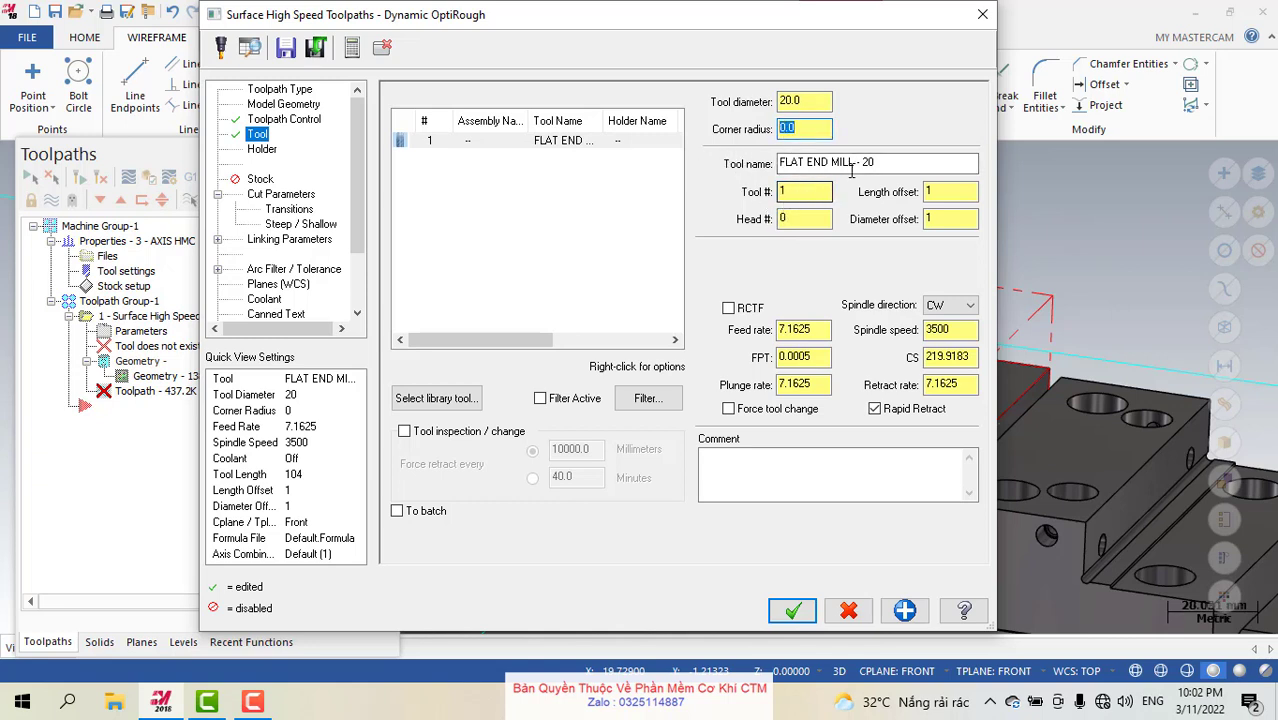
Review the 20 mm end mill's tool number, head number, offsets, feed rate and spindle direction options.
{"action": "key", "text": "Tab"}
{"action": "key", "text": "Tab"}
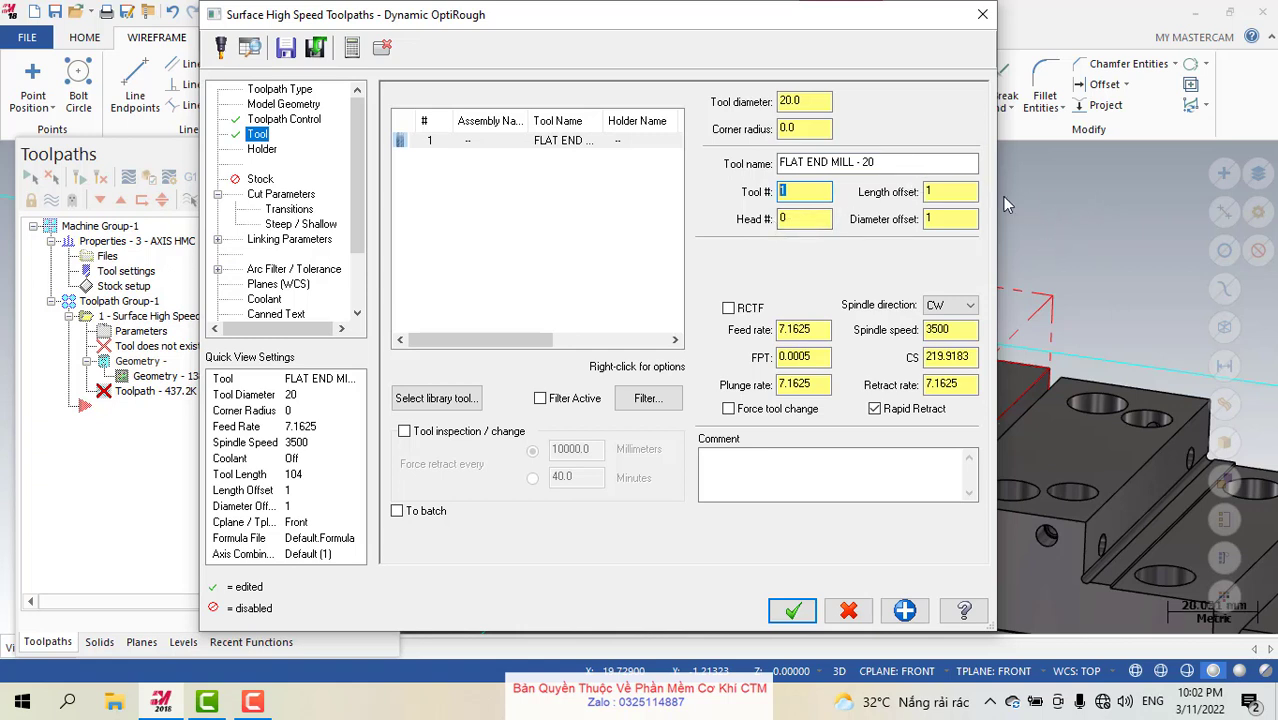
{"action": "key", "text": "Tab"}
{"action": "key", "text": "Tab"}
{"action": "key", "text": "Tab"}
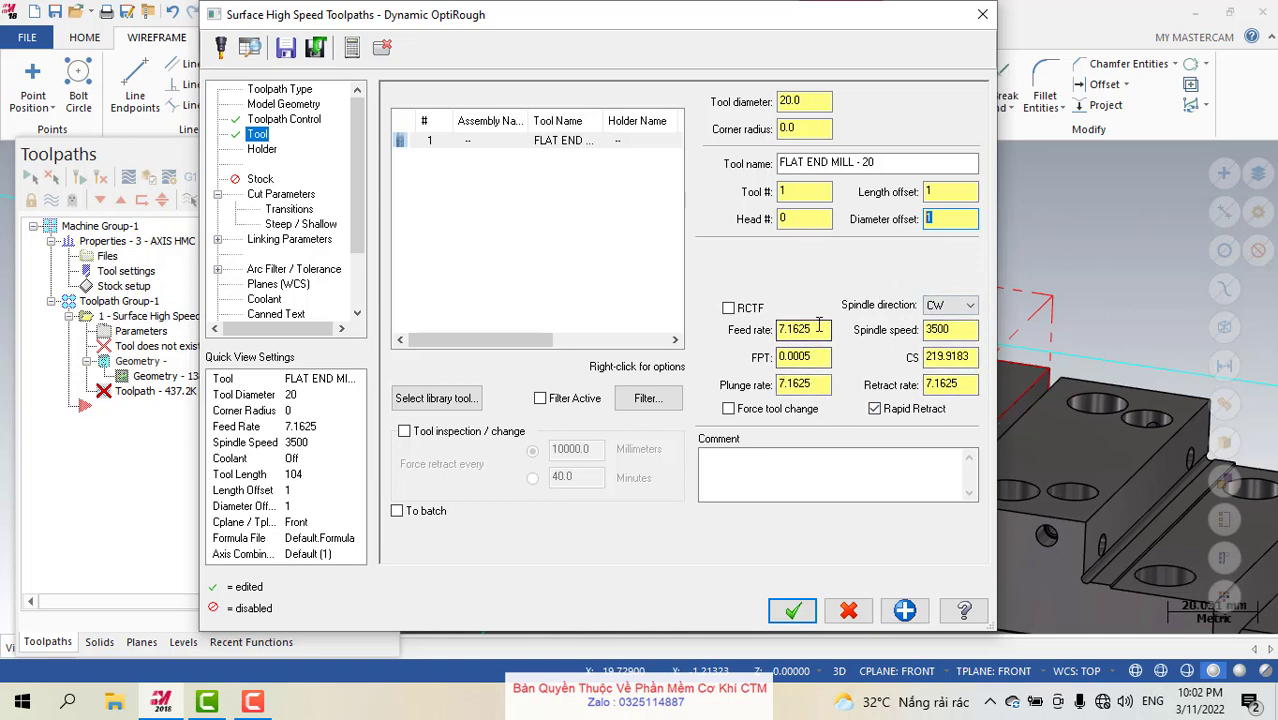
{"action": "left_click_drag", "start_coordinate": [813, 330], "coordinate": [741, 337]}
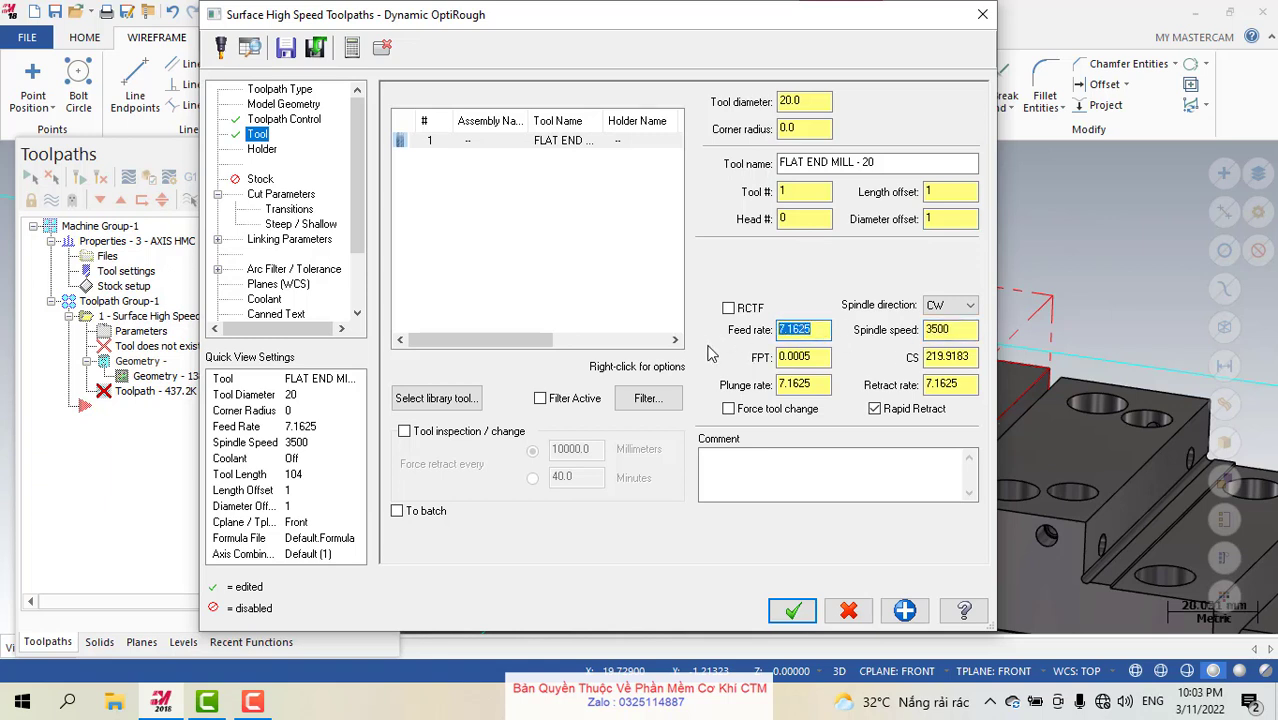
{"action": "left_click", "coordinate": [948, 308]}
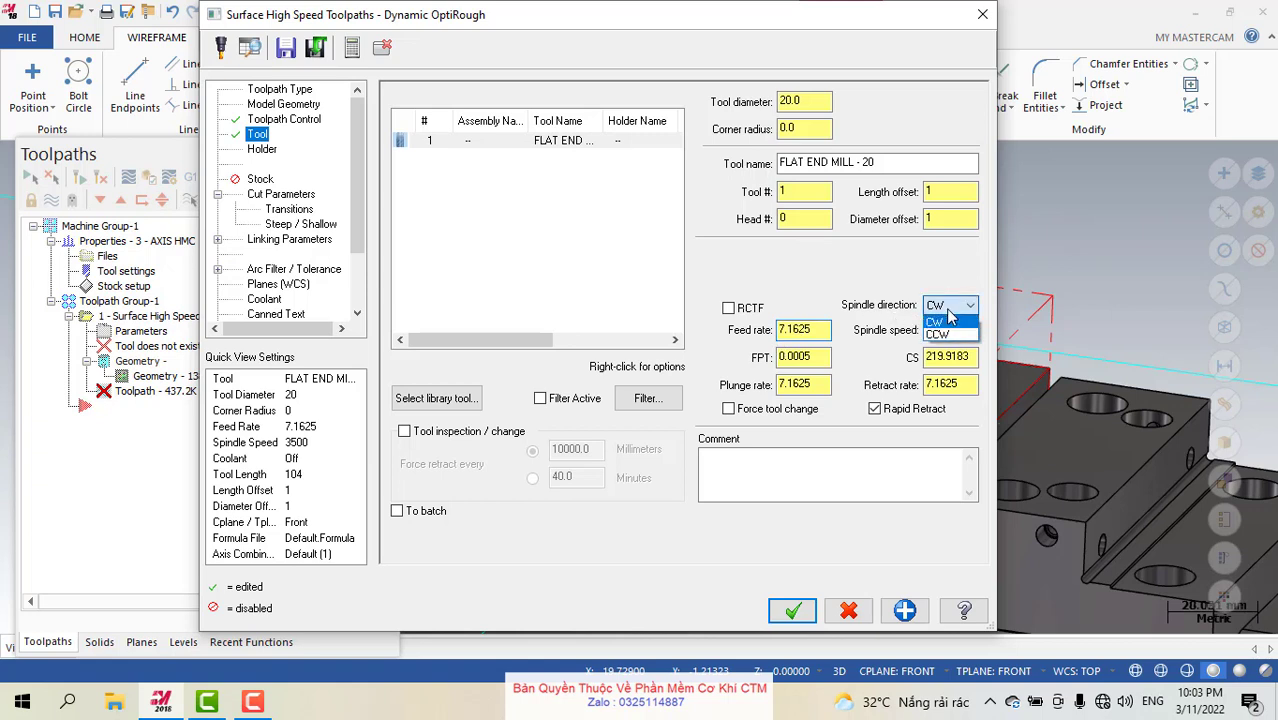
{"action": "left_click", "coordinate": [948, 320]}
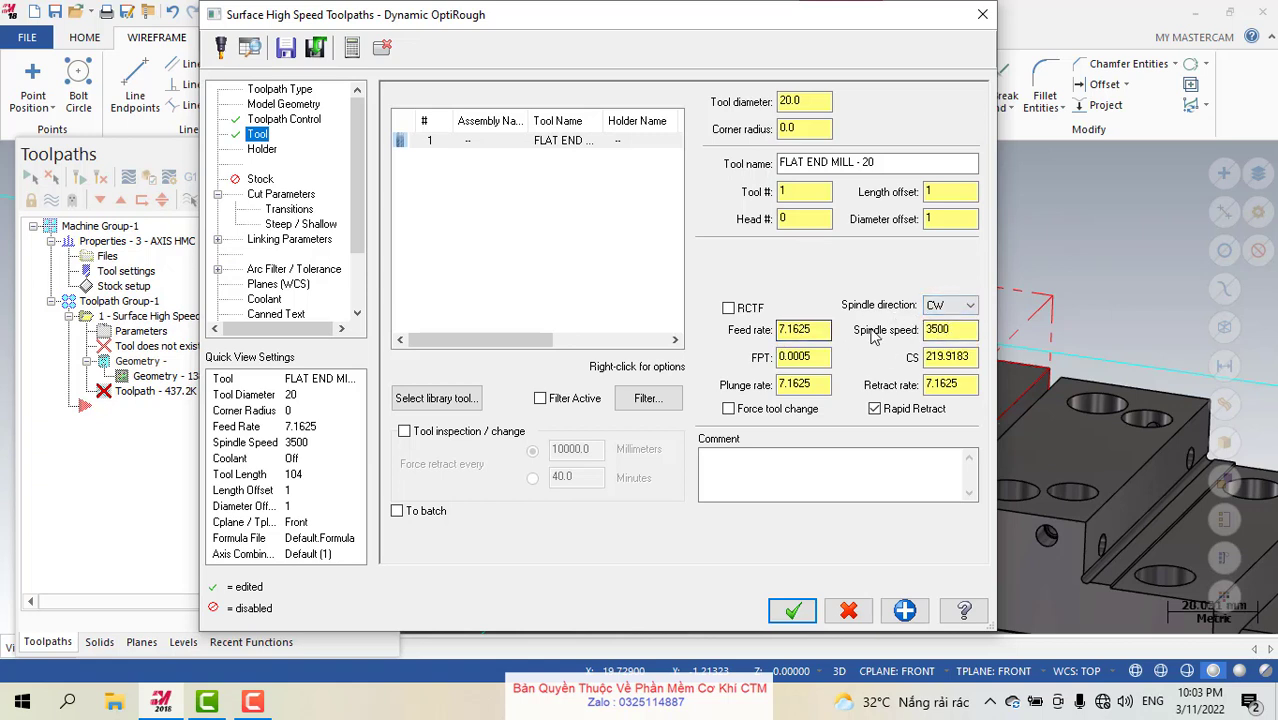
{"action": "double_click", "coordinate": [805, 330]}
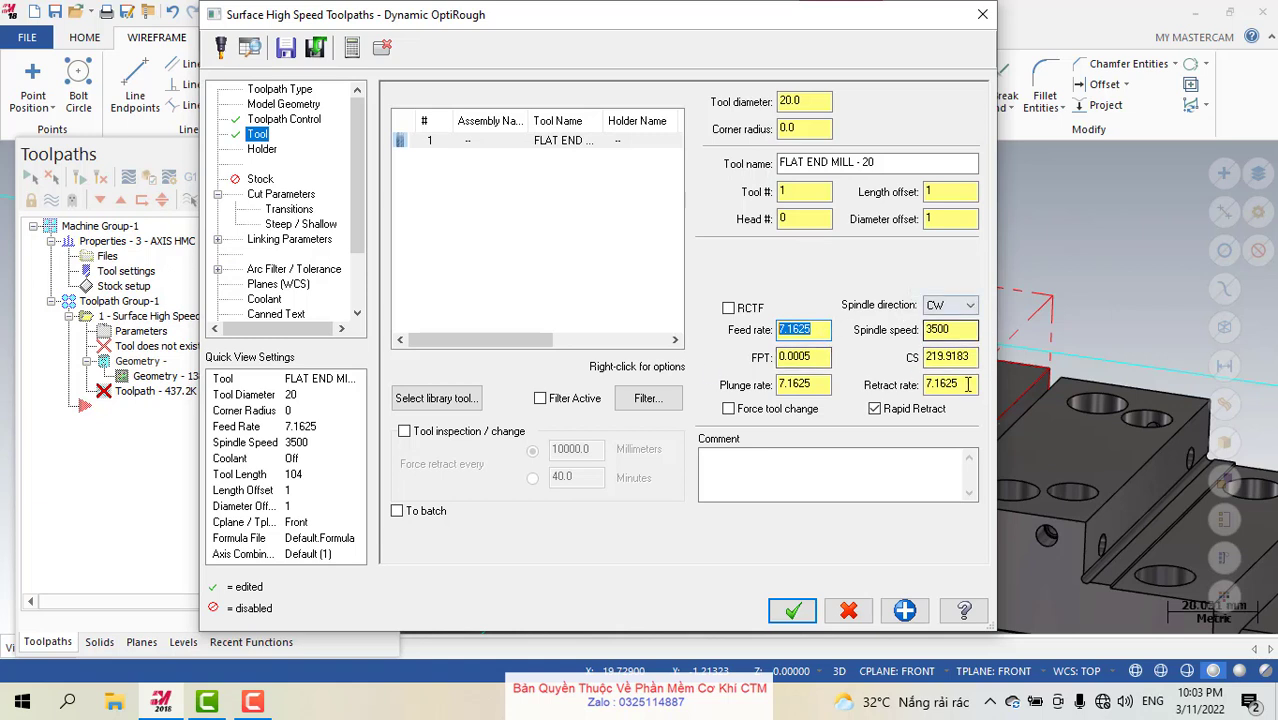
{"action": "left_click", "coordinate": [940, 306]}
{"action": "left_click", "coordinate": [940, 306]}
{"action": "left_click", "coordinate": [940, 306]}
{"action": "left_click", "coordinate": [940, 306]}
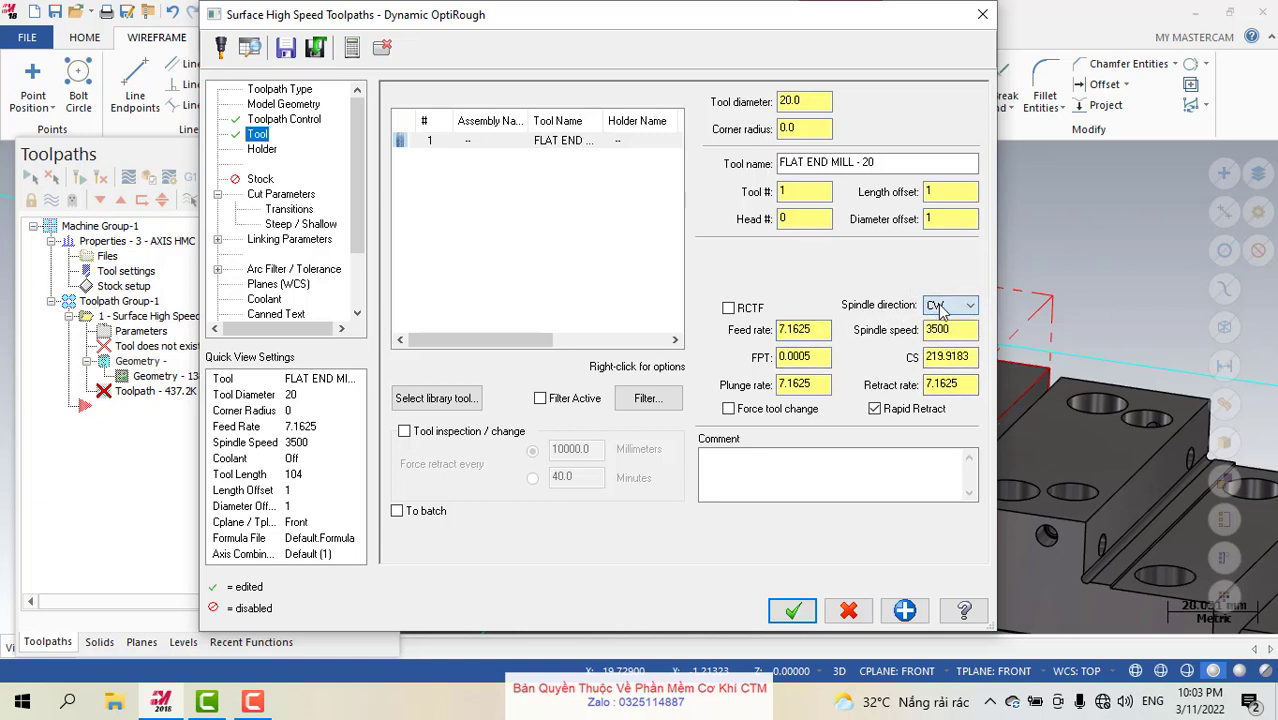
{"action": "left_click", "coordinate": [940, 306]}
{"action": "left_click", "coordinate": [940, 320]}
Set the end mill's feed rate to 1600 and its spindle speed to 8000.
{"action": "double_click", "coordinate": [818, 333]}
{"action": "left_click", "coordinate": [818, 333]}
{"action": "double_click", "coordinate": [818, 333]}
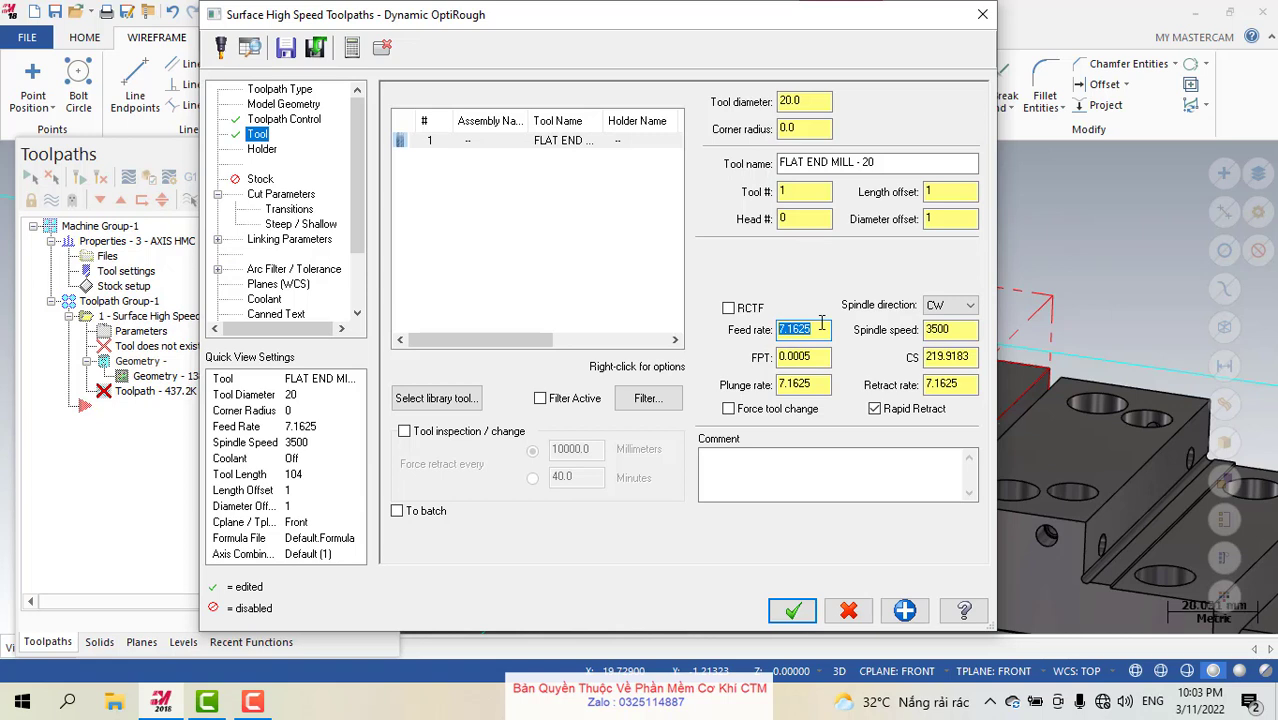
{"action": "type", "text": "1600"}
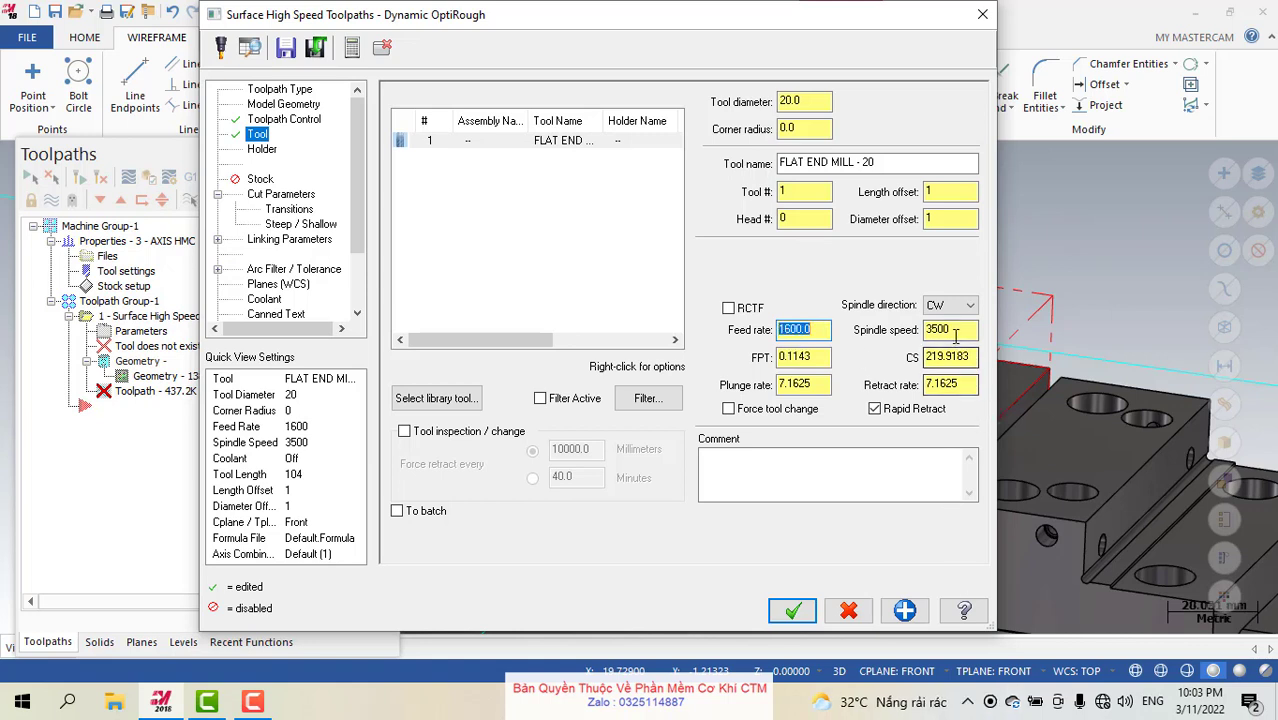
{"action": "key", "text": "Tab"}
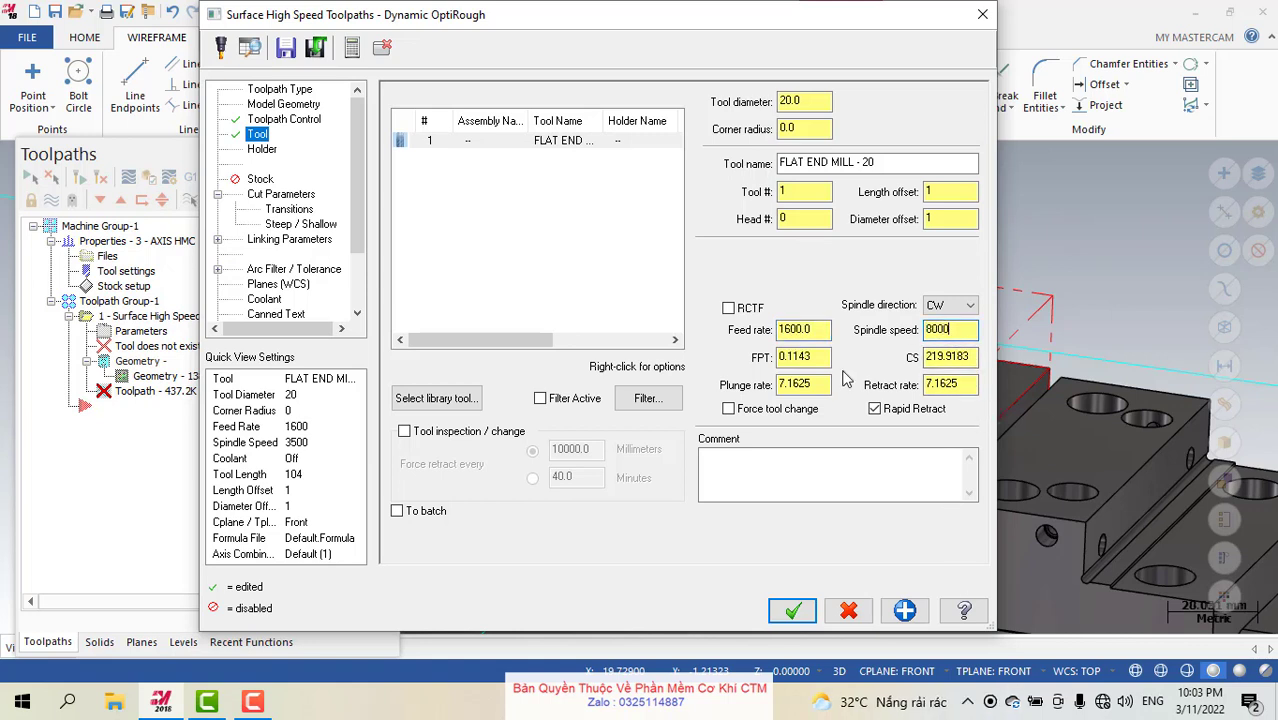
{"action": "key", "text": "Return"}
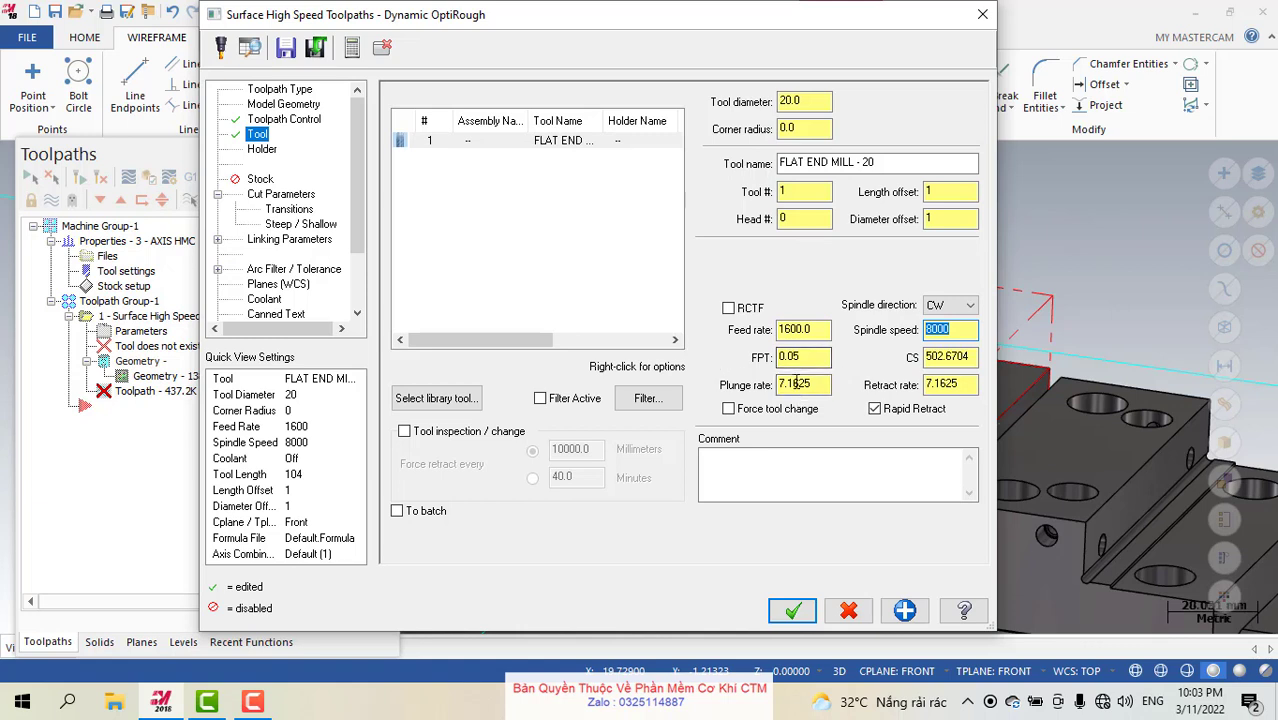
Set the end mill's plunge rate to 500 and its retract rate to 2000.
{"action": "double_click", "coordinate": [814, 388]}
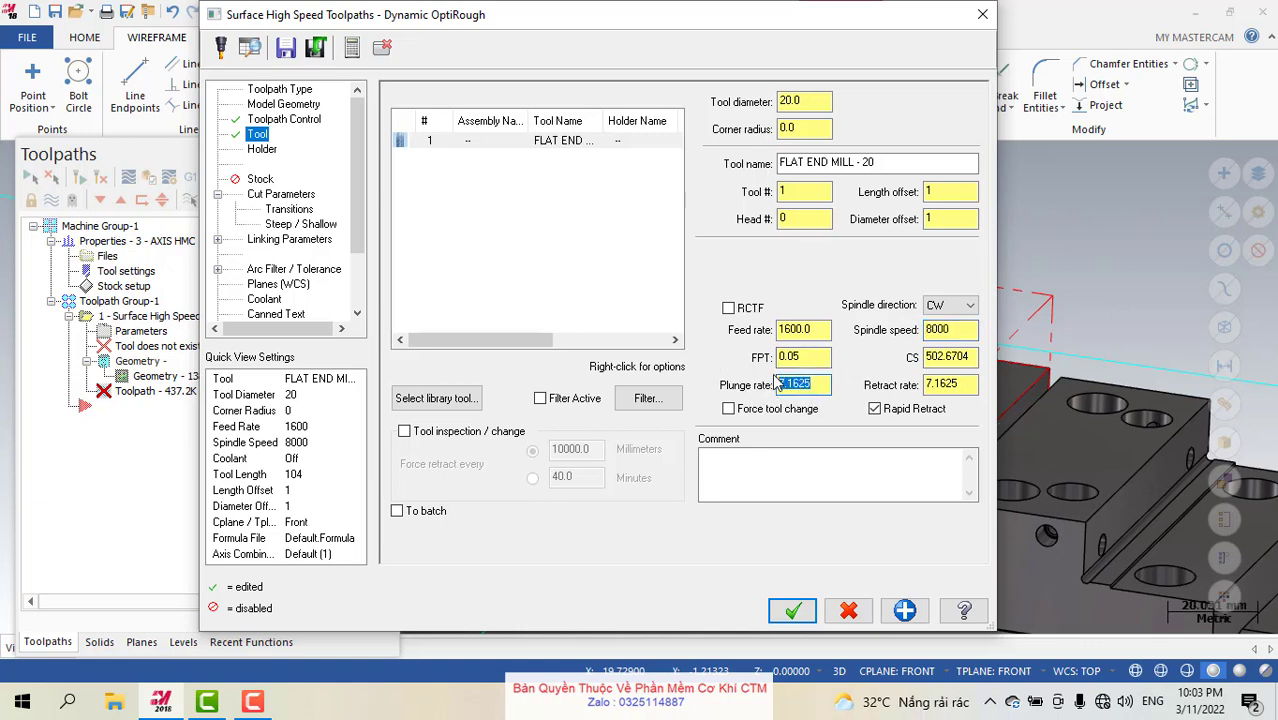
{"action": "type", "text": "500"}
{"action": "key", "text": "Return"}
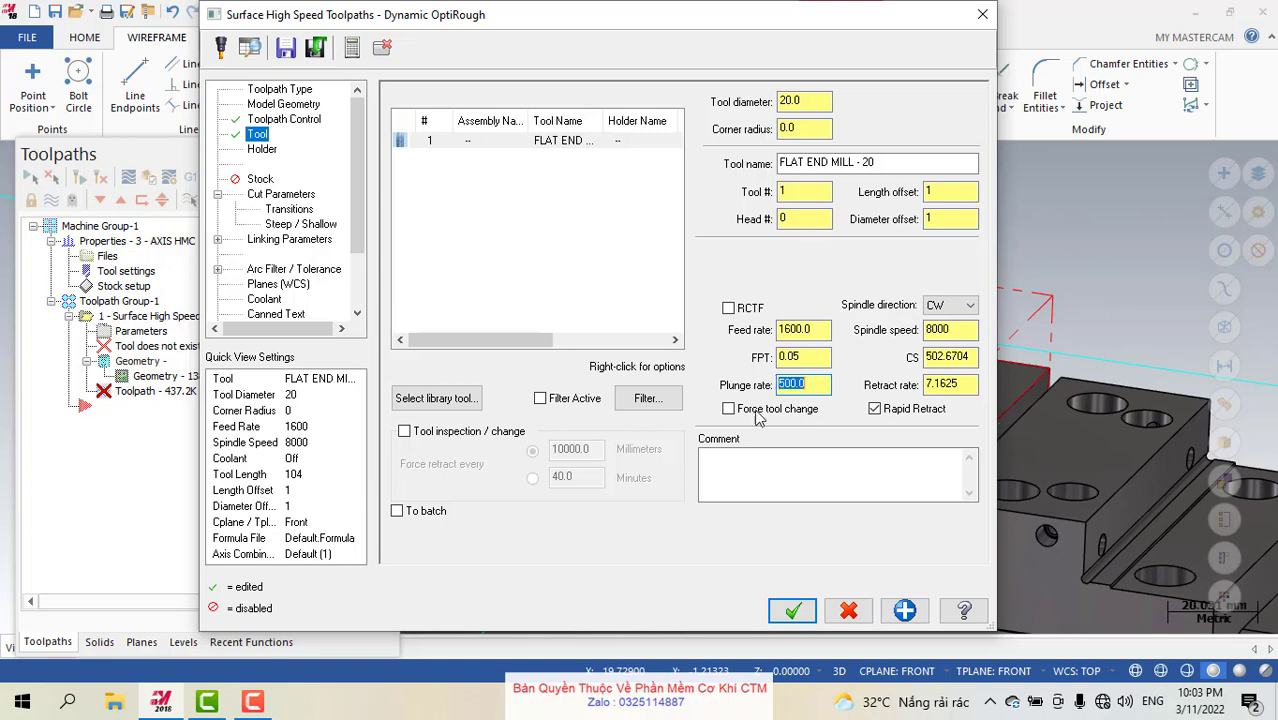
{"action": "double_click", "coordinate": [950, 384]}
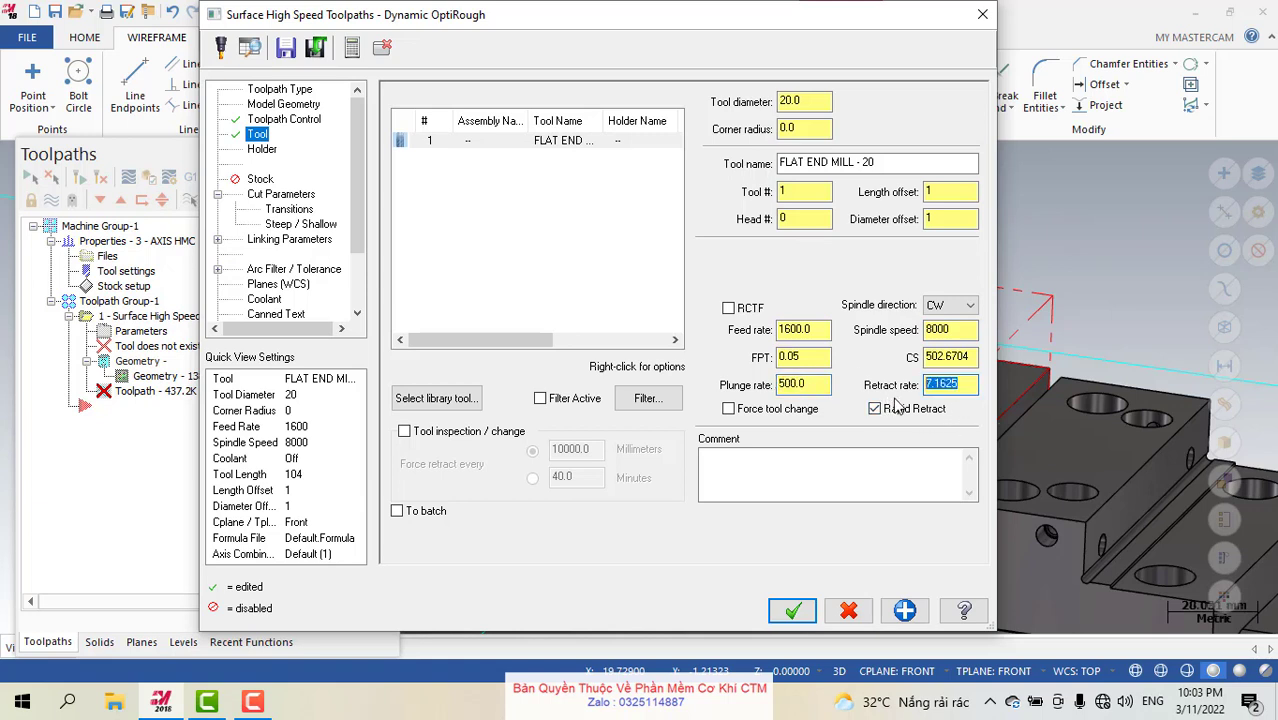
{"action": "type", "text": "2000"}
{"action": "key", "text": "Return"}
Look through the operation's holder and rest-material stock settings, and bring up its cut parameters.
{"action": "left_click", "coordinate": [258, 151]}
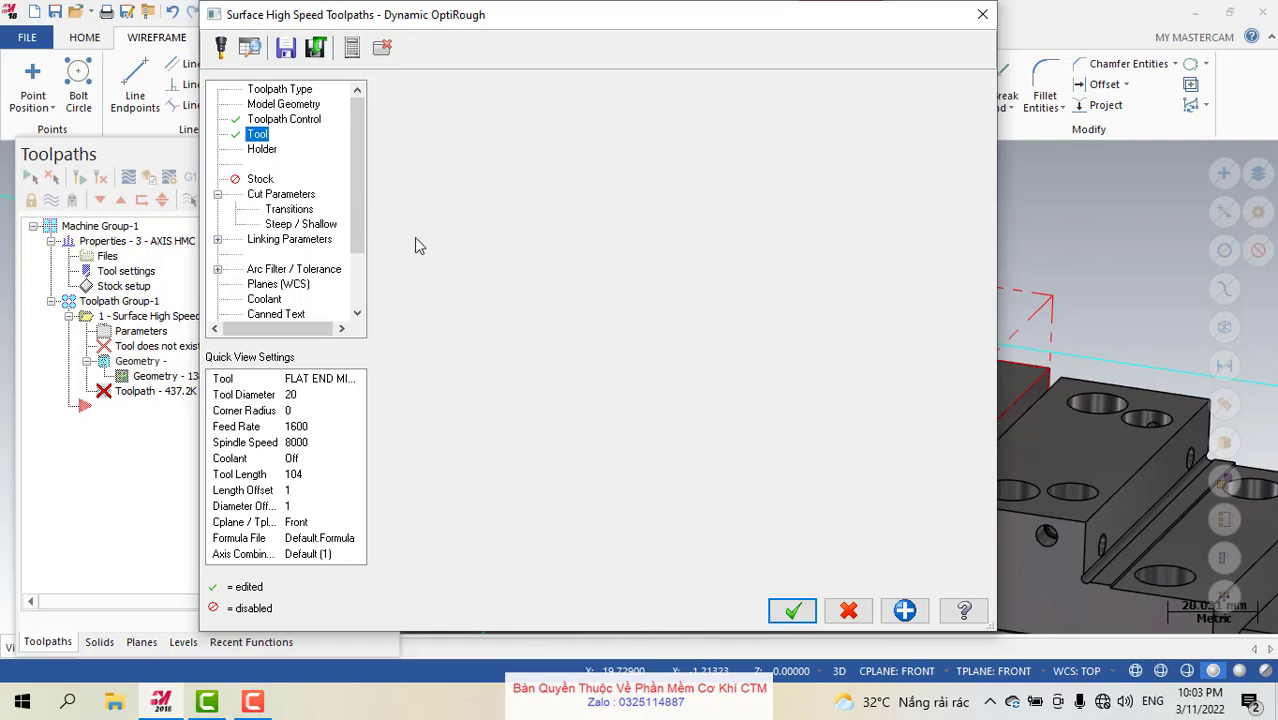
{"action": "left_click", "coordinate": [259, 180]}
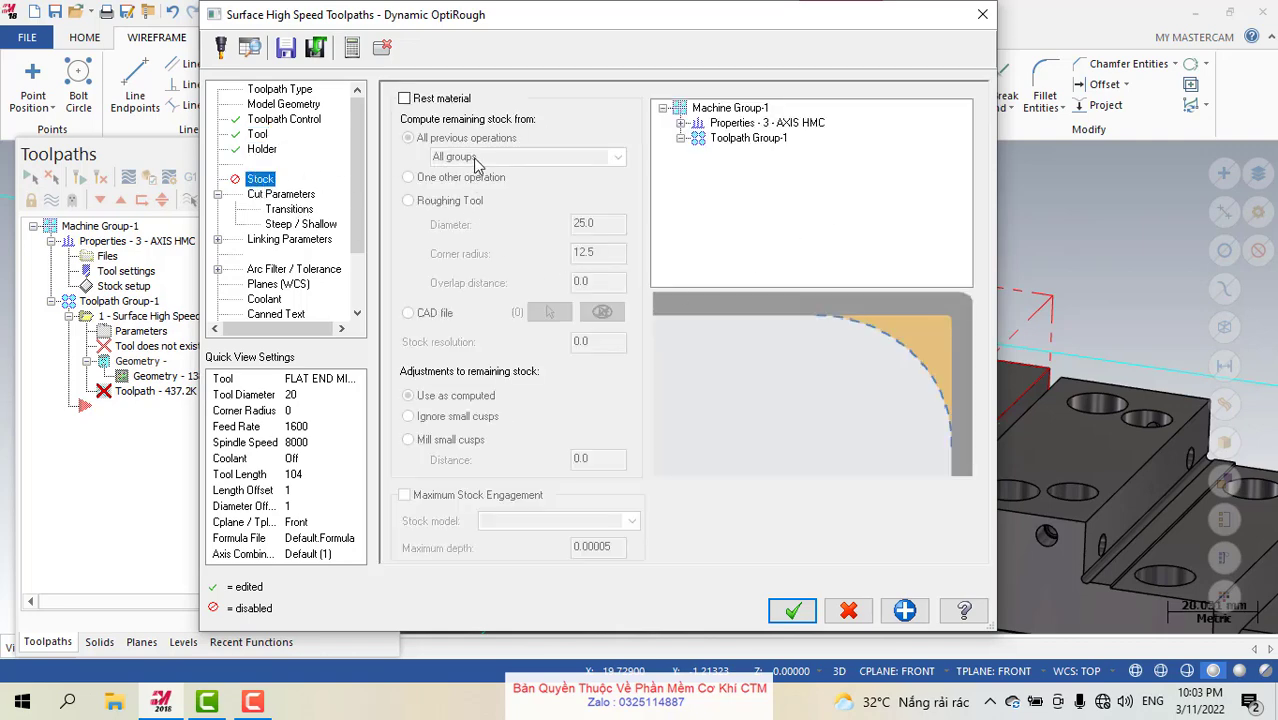
{"action": "left_click", "coordinate": [274, 196]}
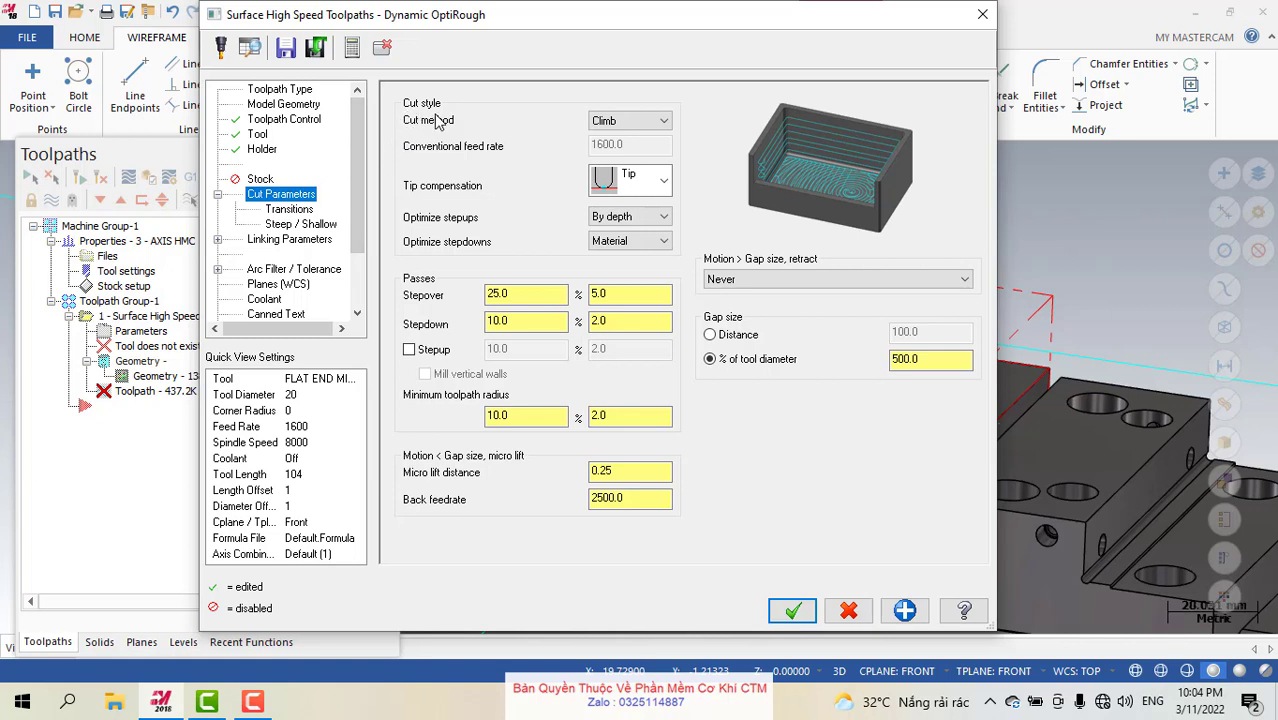
Review the cut method and tip compensation choices, keeping Climb and Tip.
{"action": "left_click", "coordinate": [611, 124]}
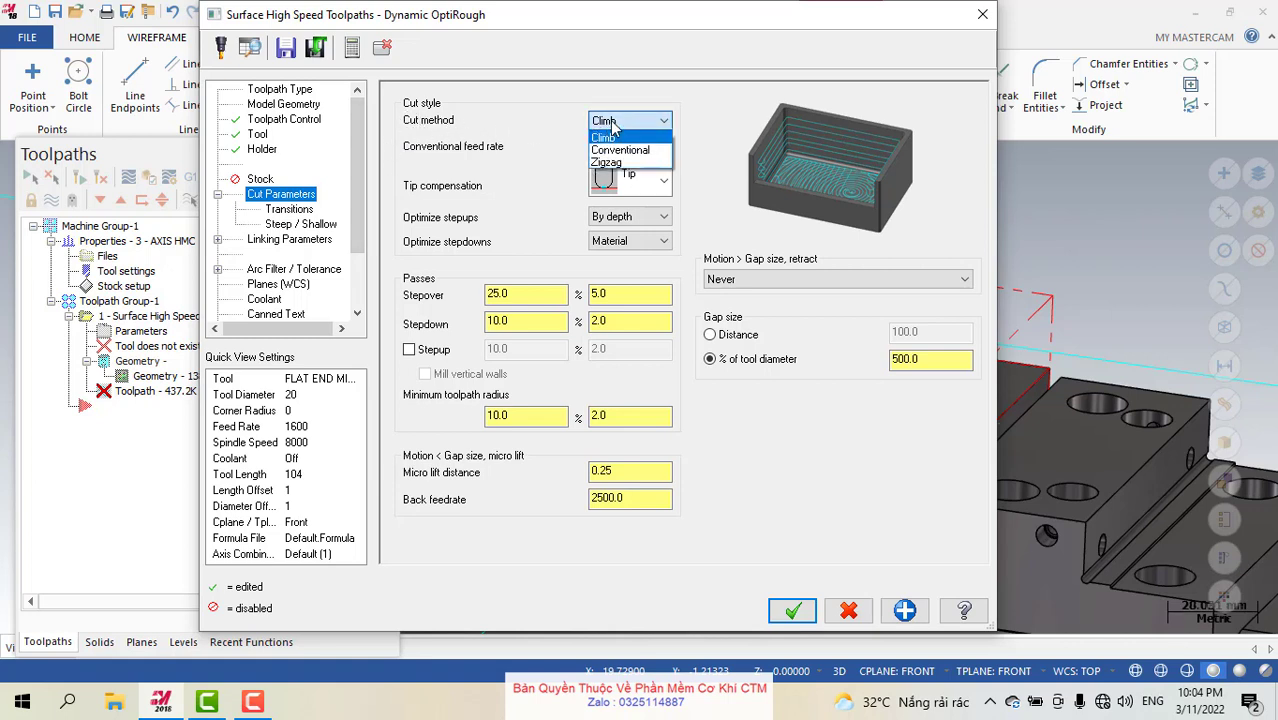
{"action": "left_click", "coordinate": [612, 124]}
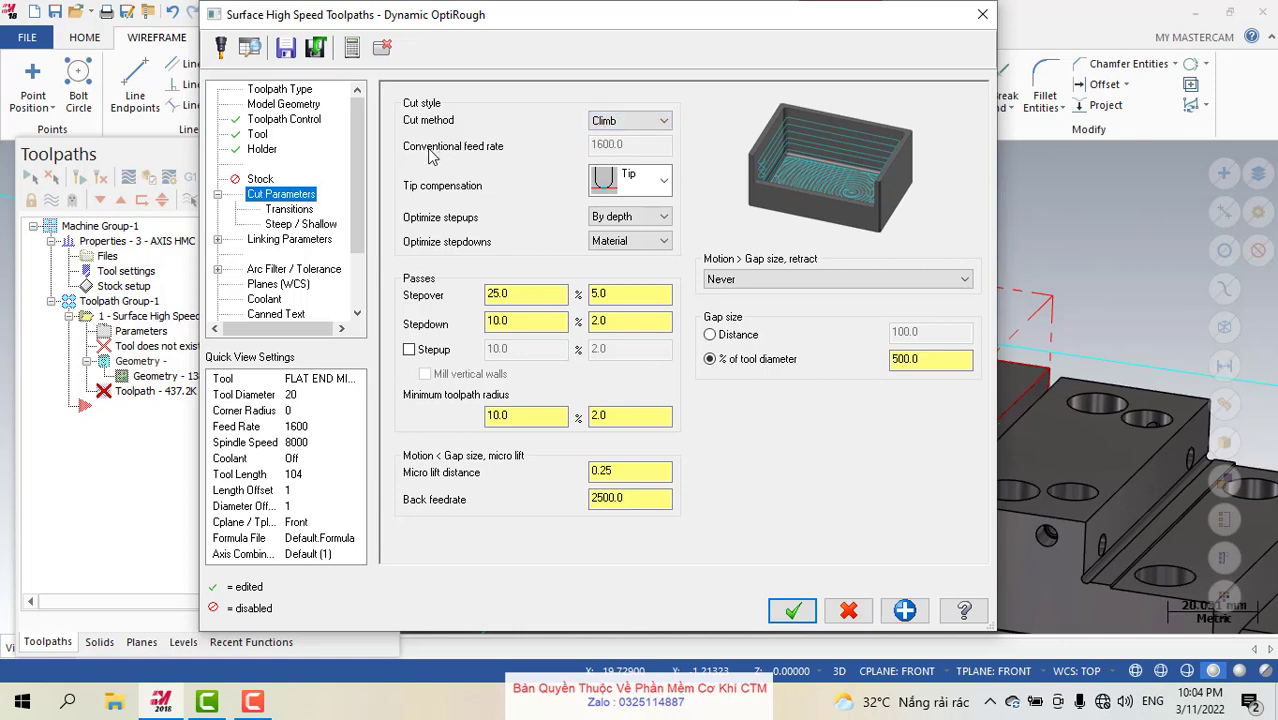
{"action": "left_click", "coordinate": [628, 190]}
{"action": "left_click", "coordinate": [628, 190]}
{"action": "left_click", "coordinate": [628, 190]}
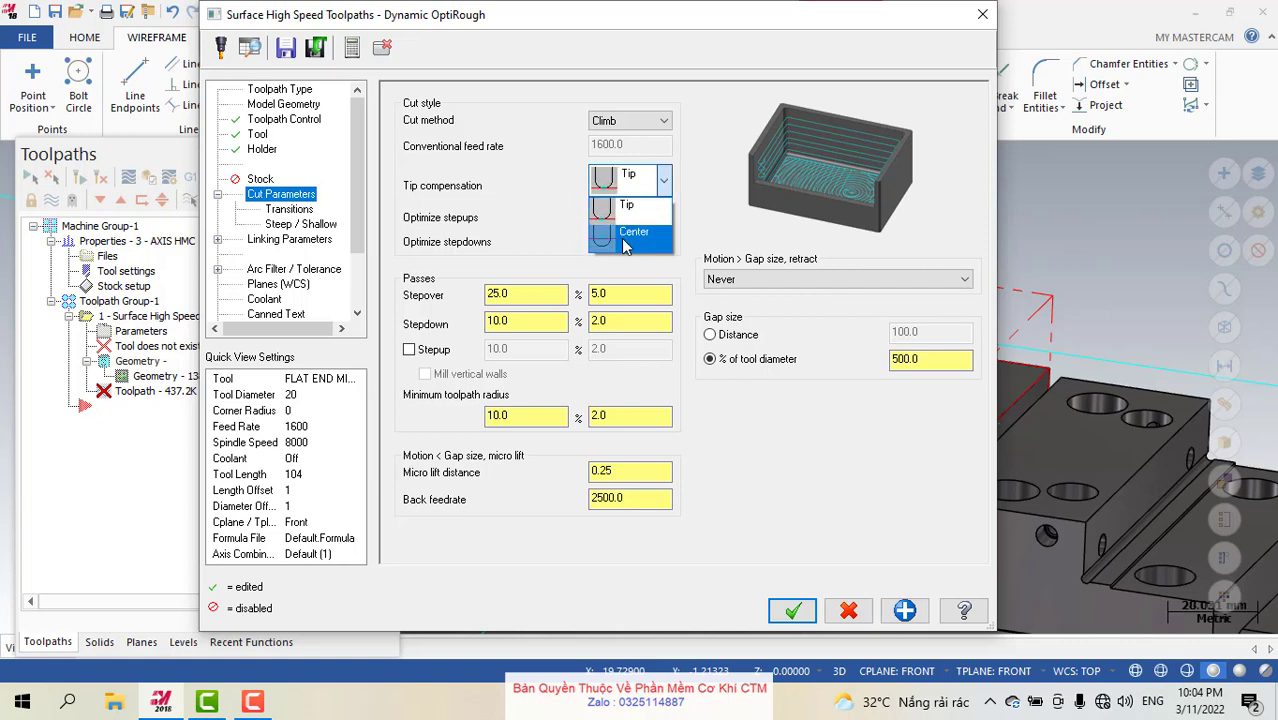
{"action": "left_click", "coordinate": [627, 208]}
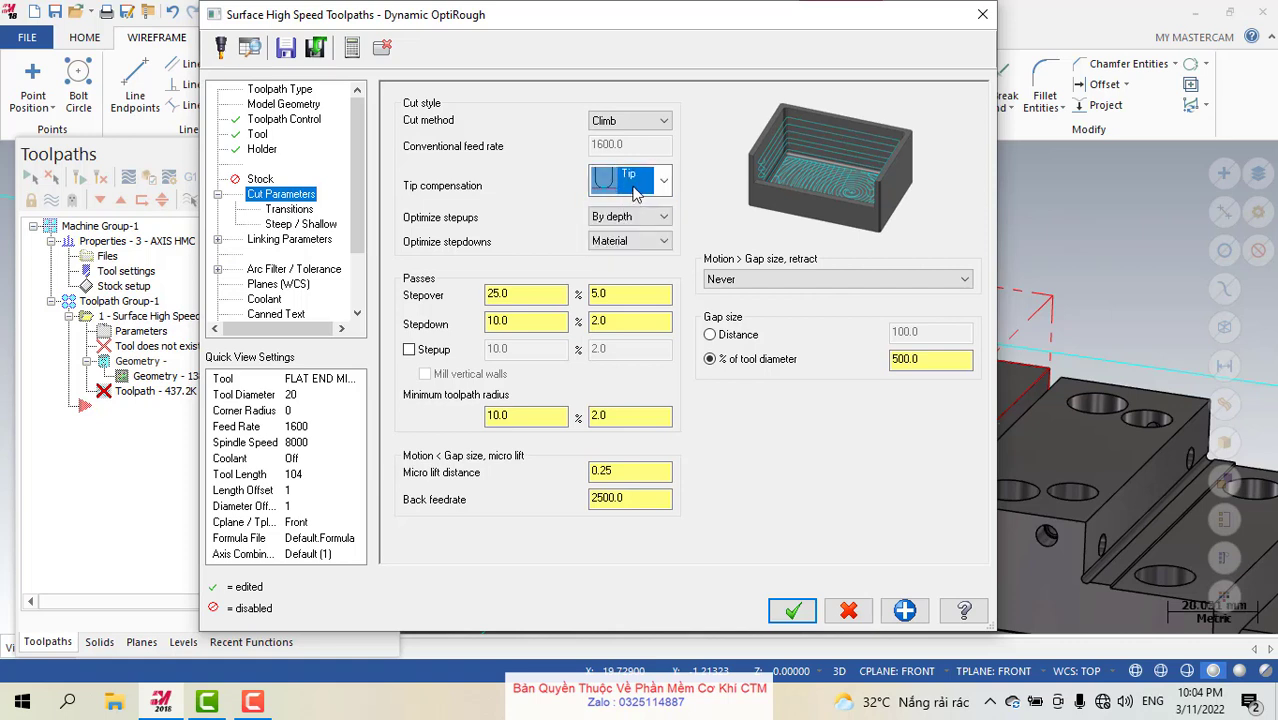
{"action": "left_click", "coordinate": [635, 193]}
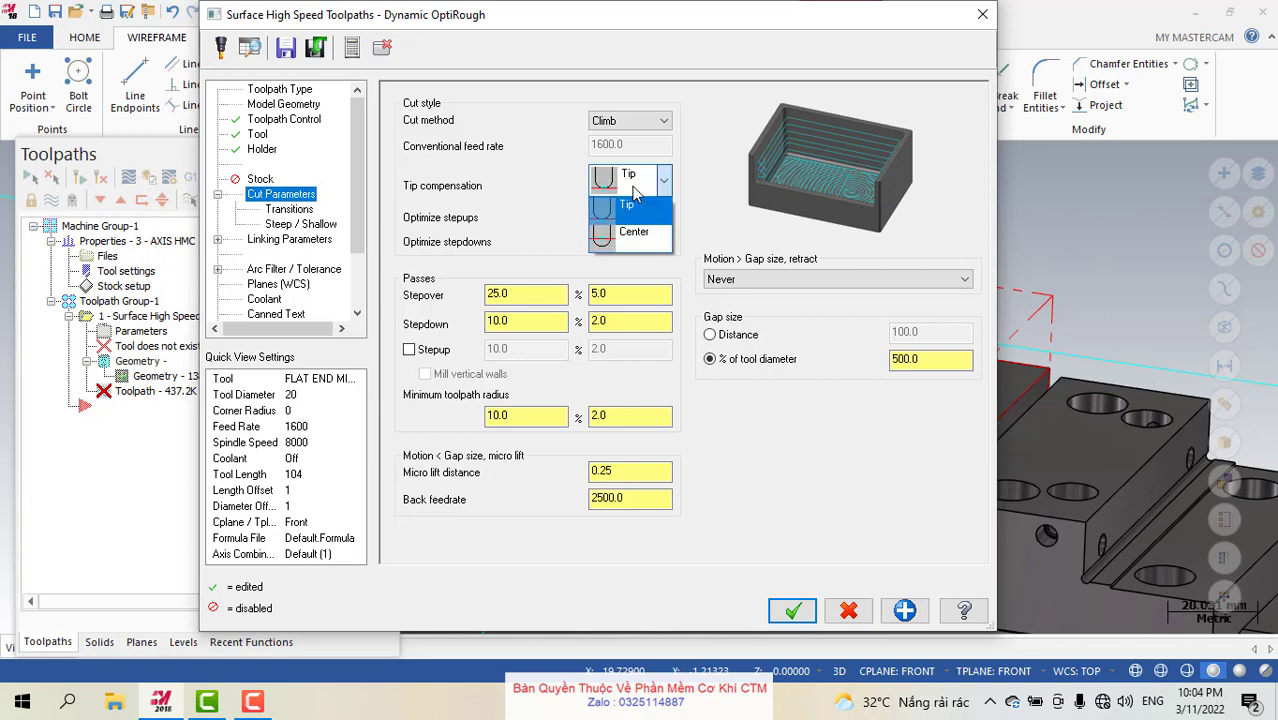
{"action": "left_click", "coordinate": [633, 190]}
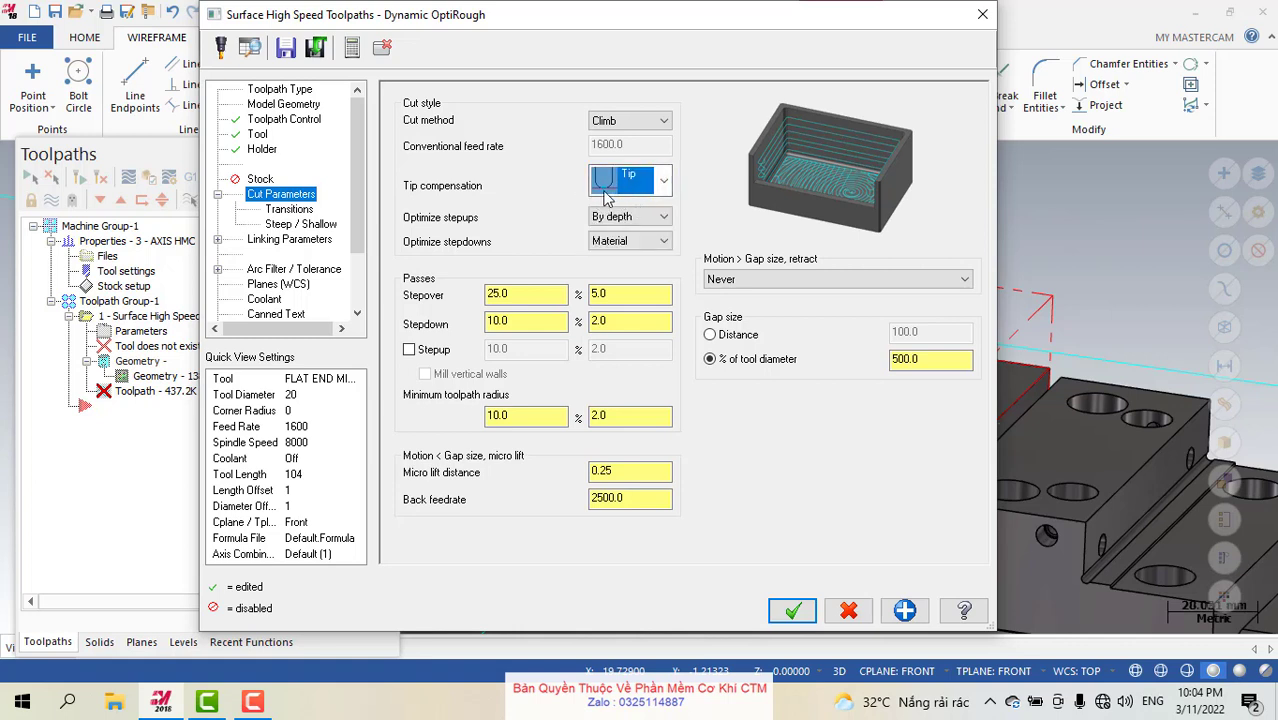
{"action": "left_click", "coordinate": [626, 186]}
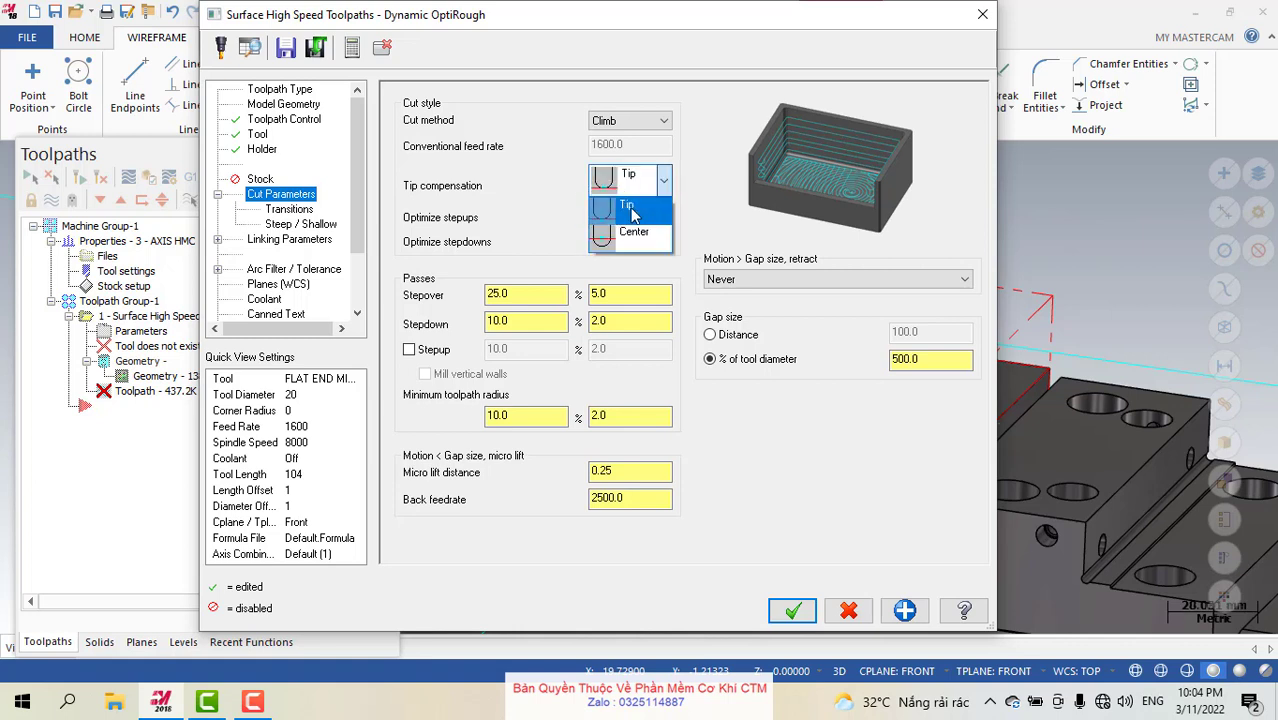
{"action": "left_click", "coordinate": [629, 208]}
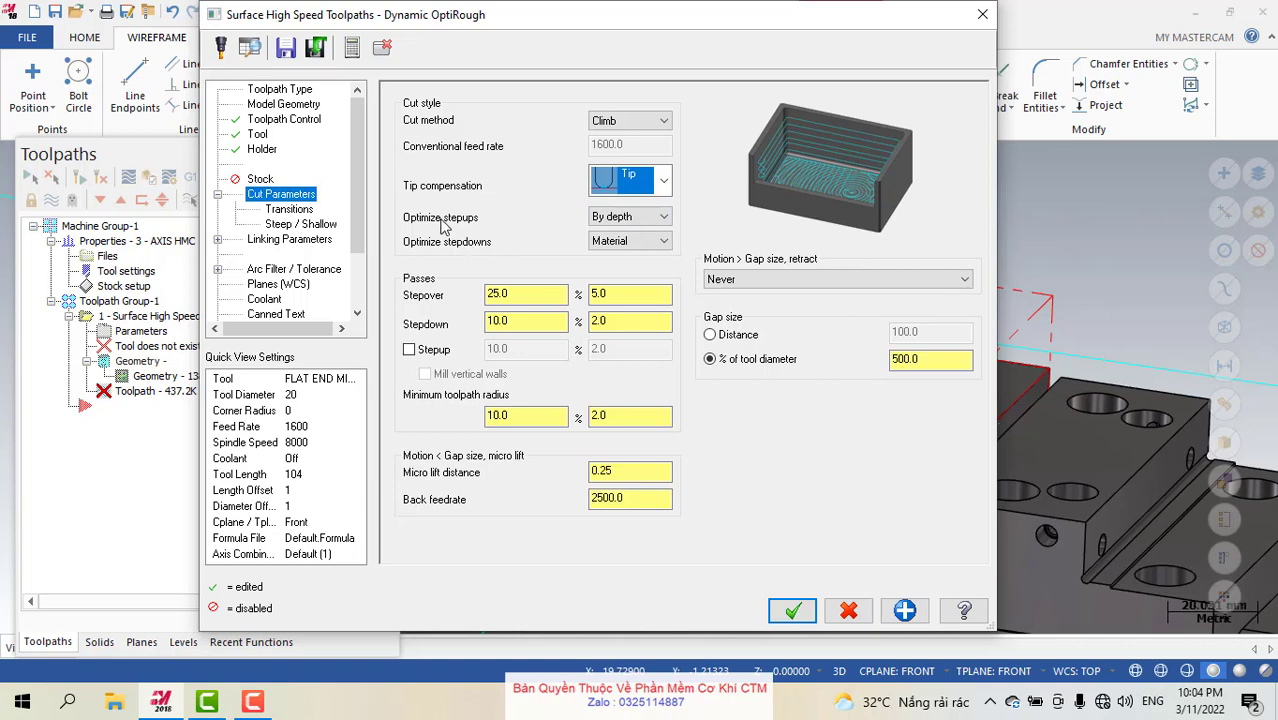
Review the choices for optimizing stepups and stepdowns, keeping By depth and Material.
{"action": "left_click", "coordinate": [614, 224]}
{"action": "left_click", "coordinate": [615, 225]}
{"action": "left_click", "coordinate": [615, 223]}
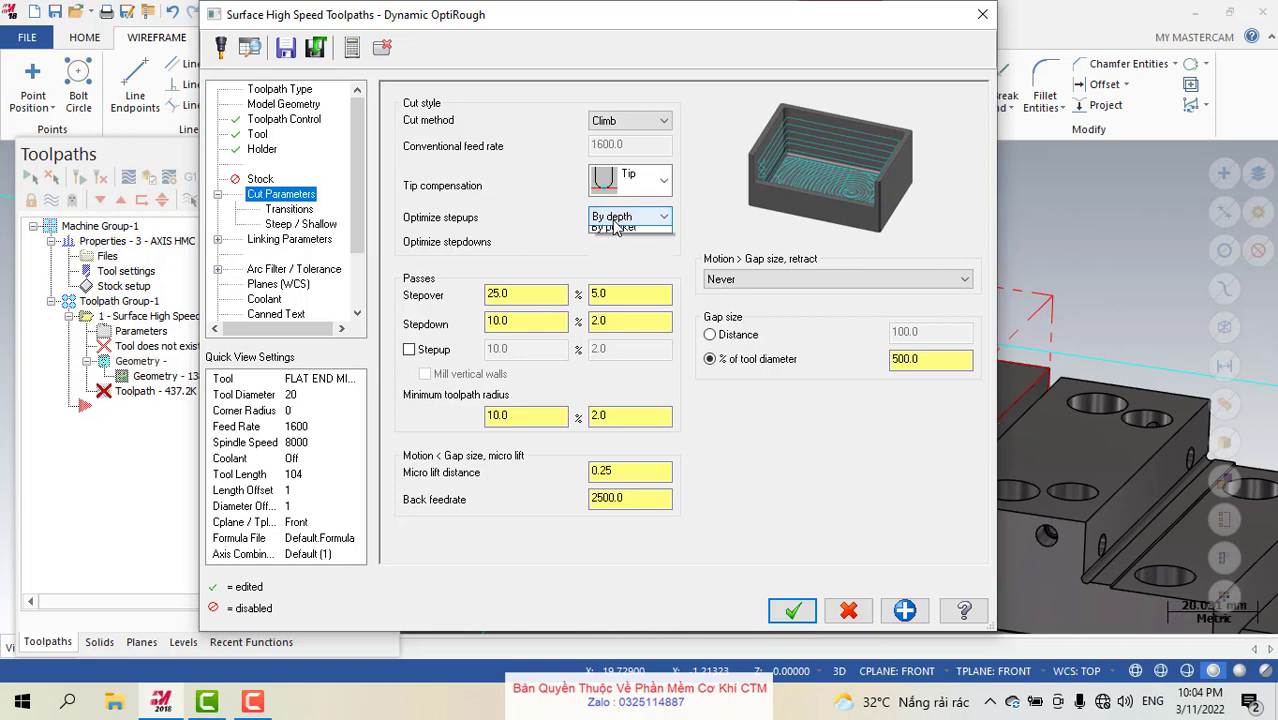
{"action": "left_click", "coordinate": [616, 223]}
{"action": "left_click", "coordinate": [618, 222]}
{"action": "left_click", "coordinate": [620, 232]}
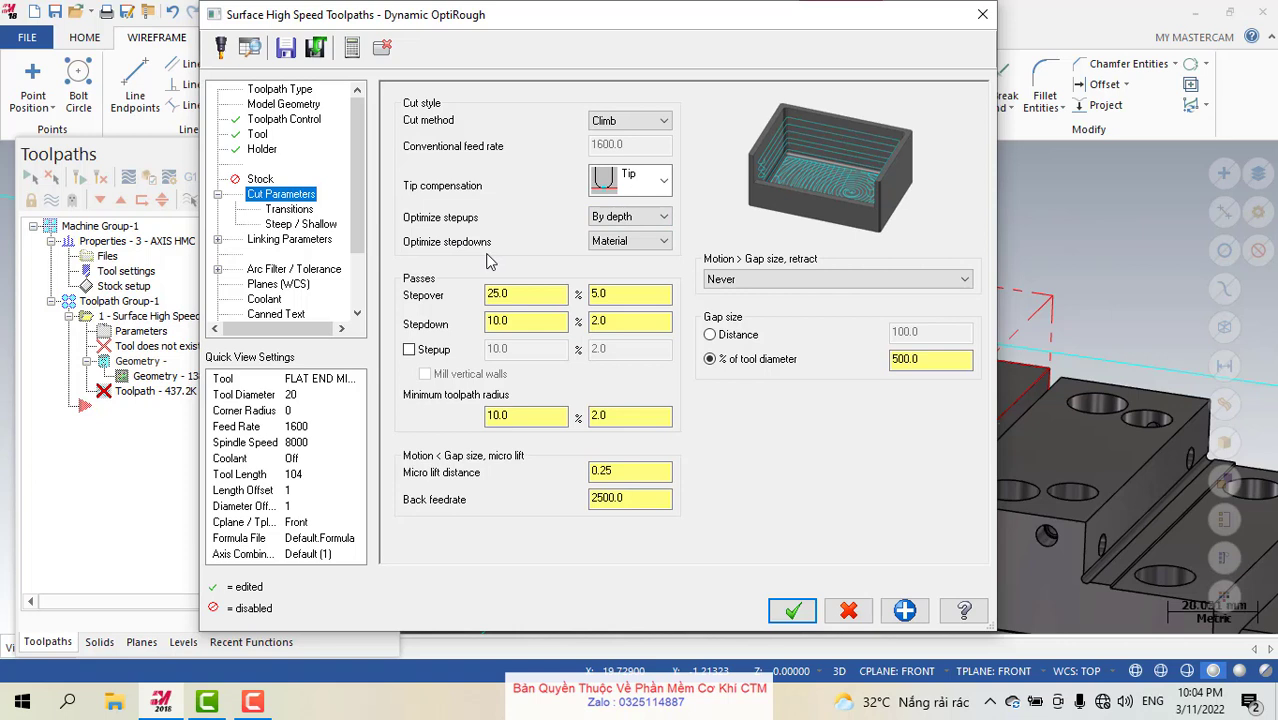
{"action": "left_click", "coordinate": [597, 245]}
{"action": "left_click", "coordinate": [607, 270]}
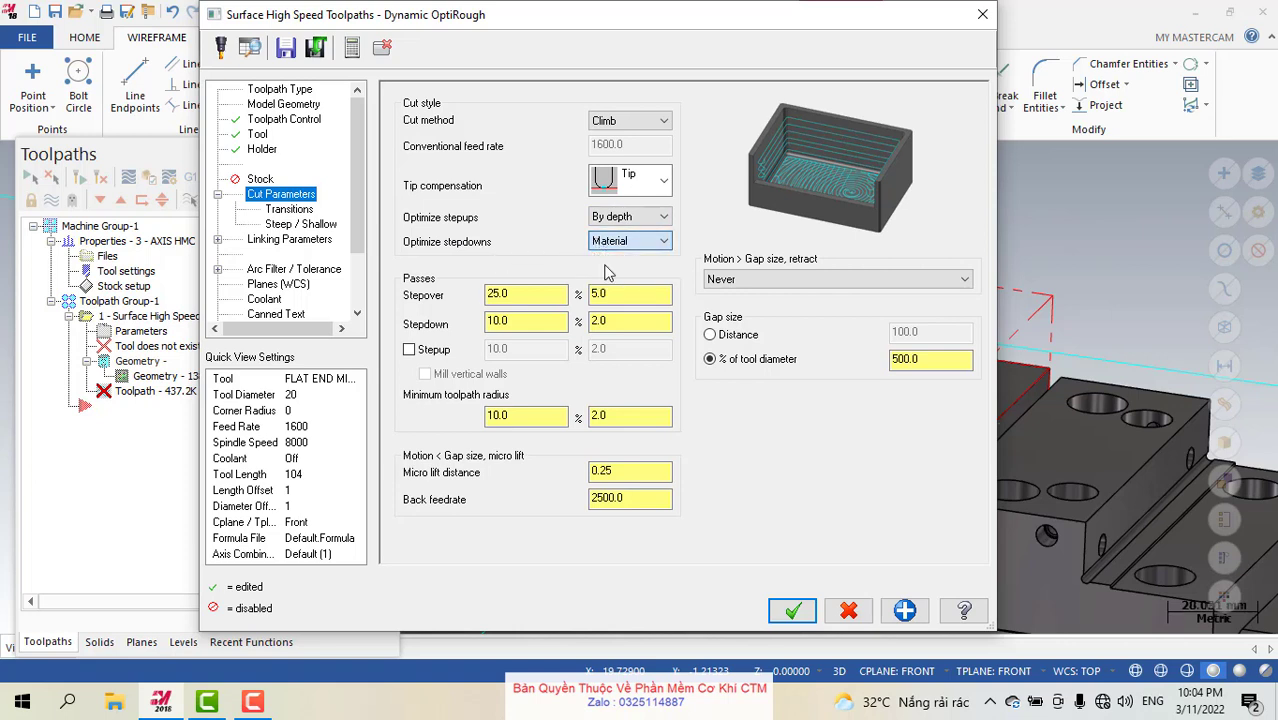
{"action": "left_click", "coordinate": [616, 245]}
{"action": "left_click", "coordinate": [616, 245]}
{"action": "left_click", "coordinate": [618, 245]}
{"action": "left_click", "coordinate": [618, 245]}
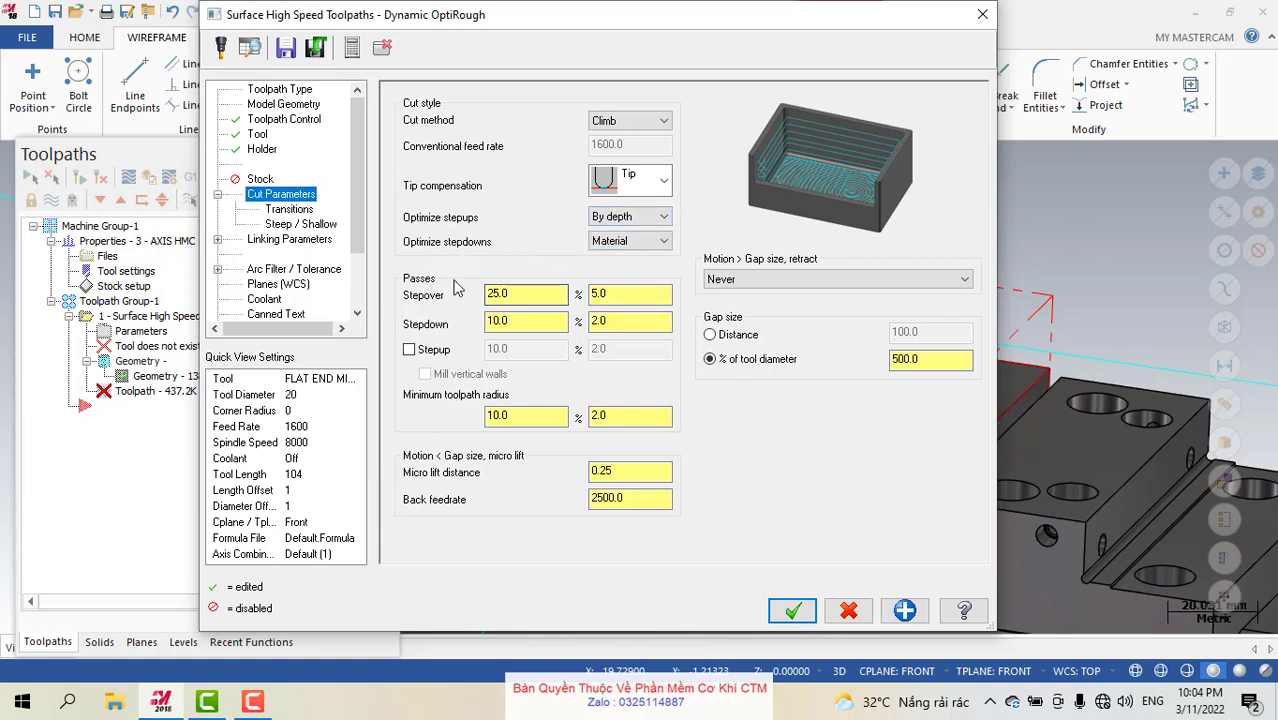
Set the stepover of the roughing passes to 60% of the tool diameter.
{"action": "left_click", "coordinate": [525, 293]}
{"action": "double_click", "coordinate": [500, 293]}
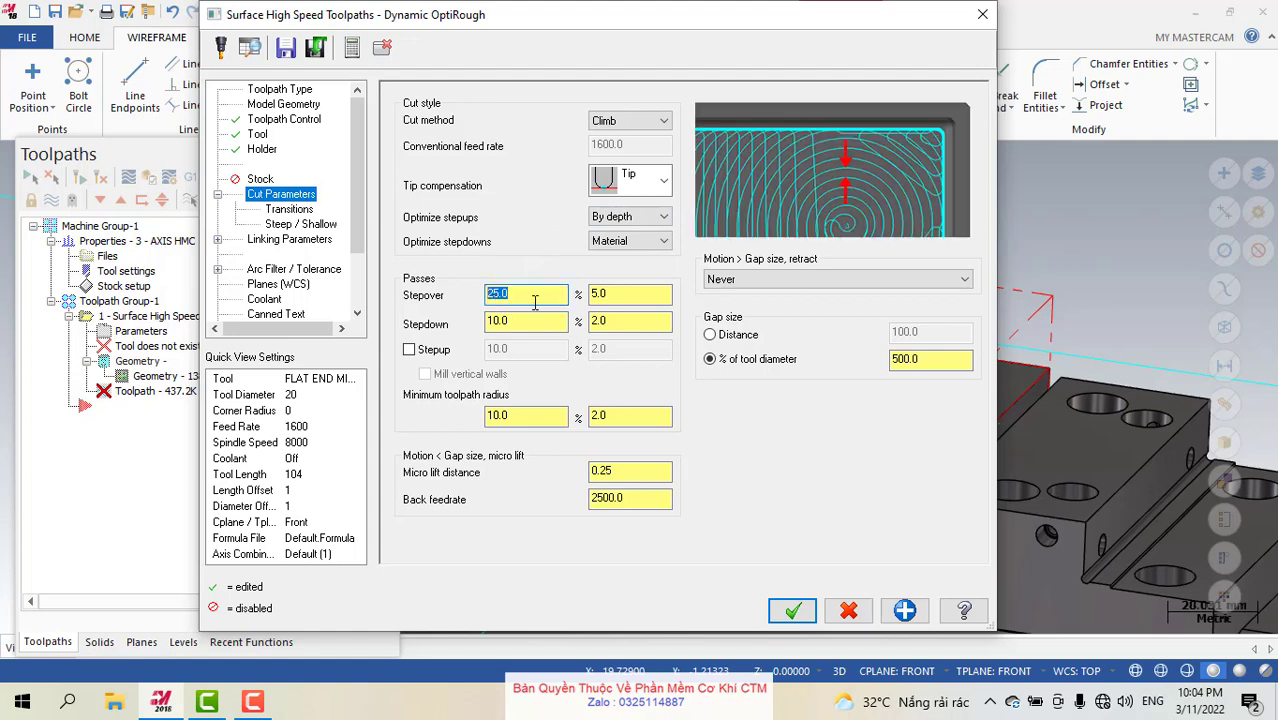
{"action": "double_click", "coordinate": [535, 316]}
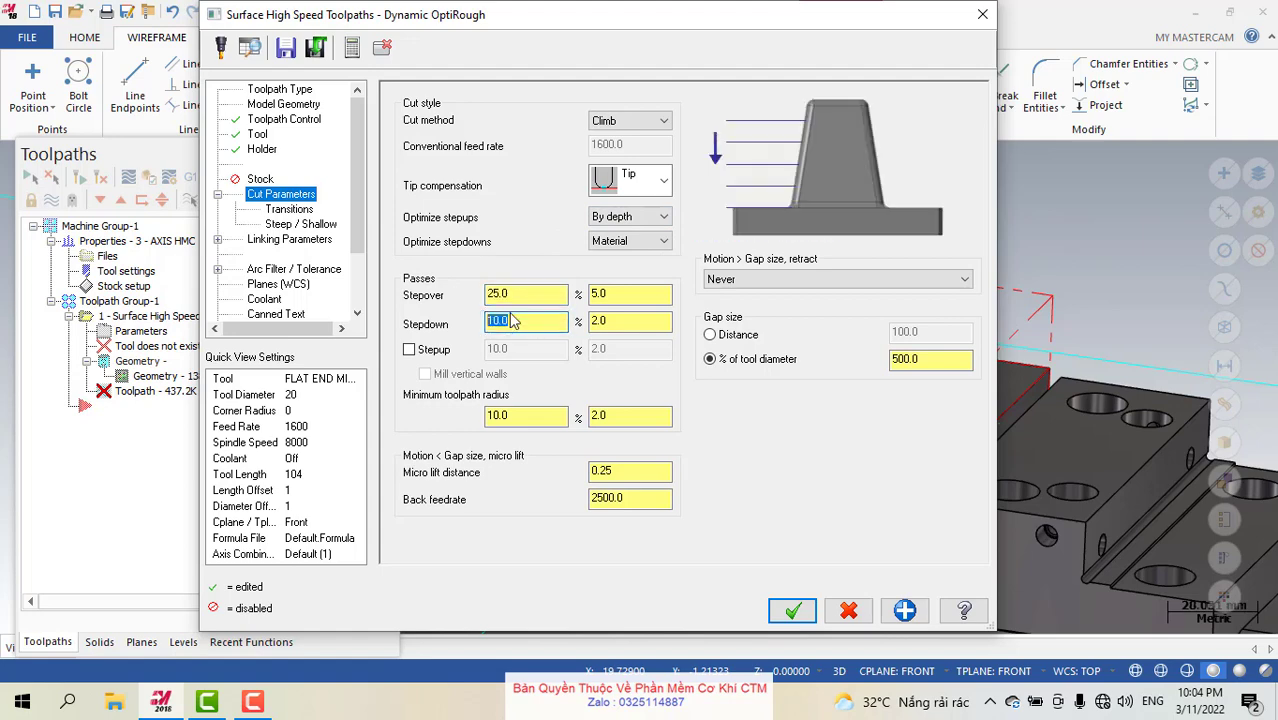
{"action": "left_click", "coordinate": [591, 320]}
{"action": "key", "text": "shift+Tab"}
{"action": "key", "text": "shift+Tab"}
{"action": "key", "text": "shift+Tab"}
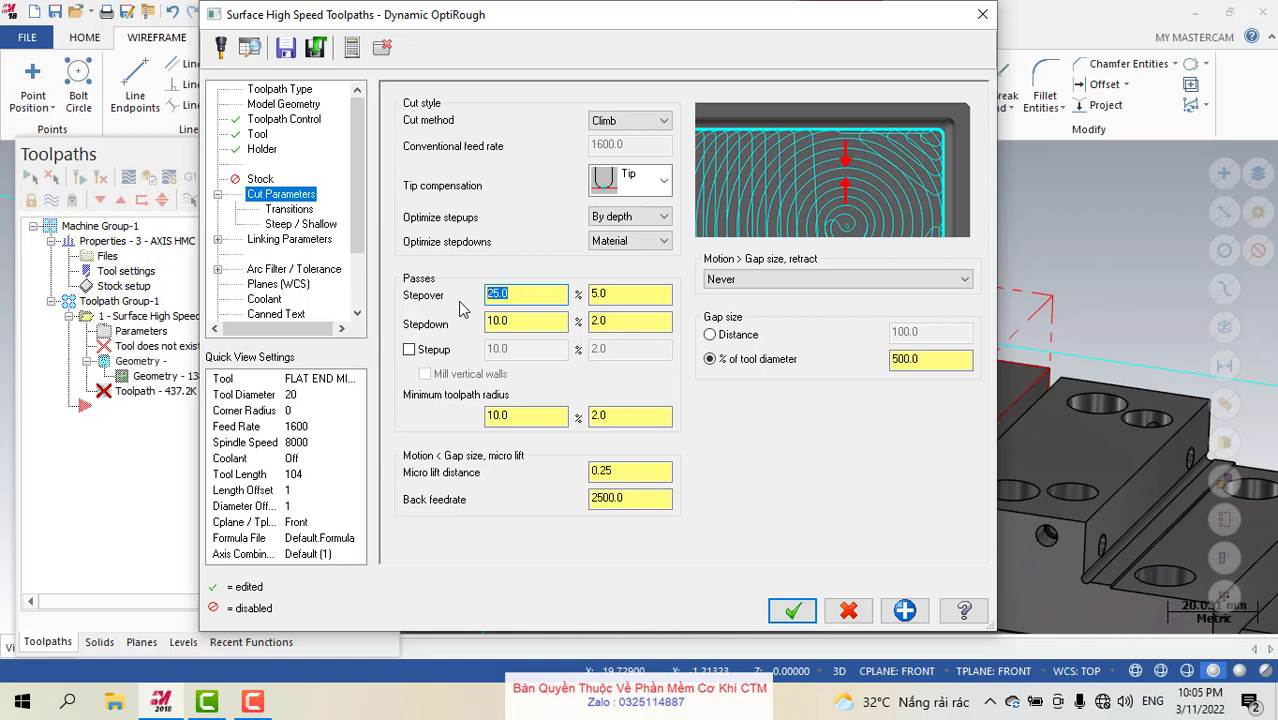
{"action": "type", "text": "60"}
{"action": "key", "text": "Return"}
Set the stepdown of the roughing passes to 0.5 mm.
{"action": "left_click", "coordinate": [596, 324]}
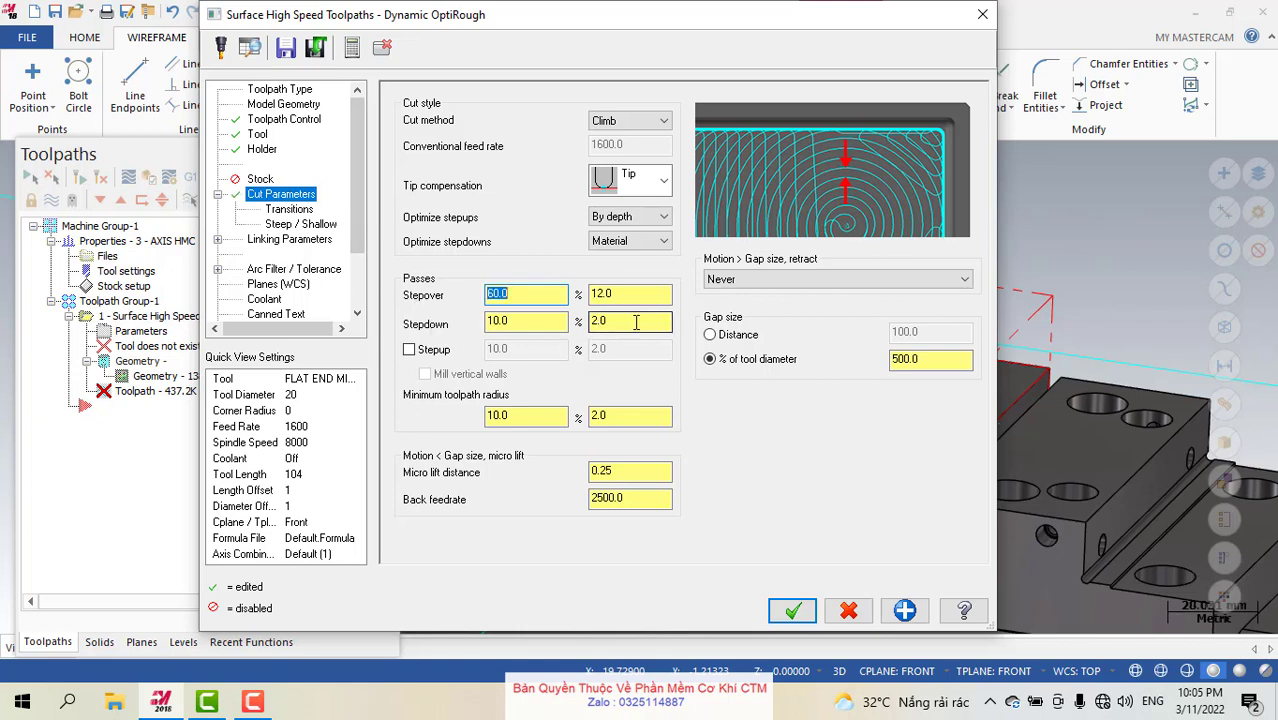
{"action": "double_click", "coordinate": [598, 294]}
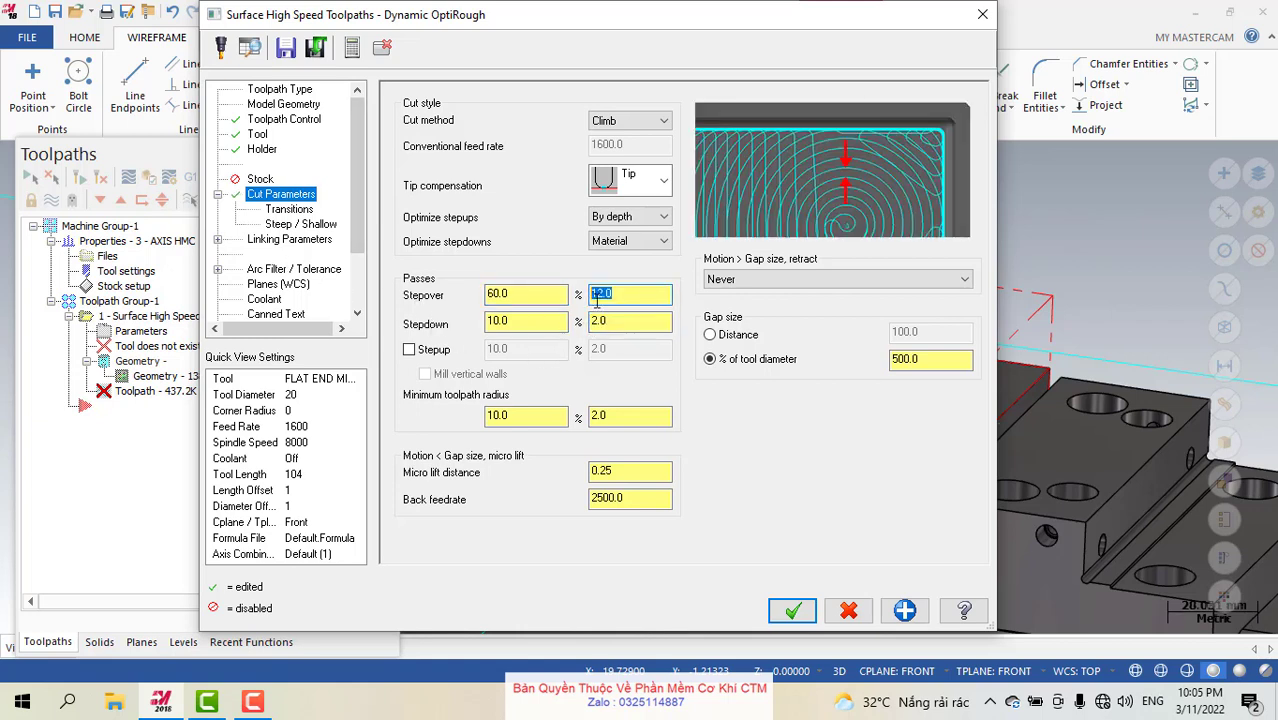
{"action": "key", "text": "shift+Tab"}
{"action": "key", "text": "Tab"}
{"action": "key", "text": "Tab"}
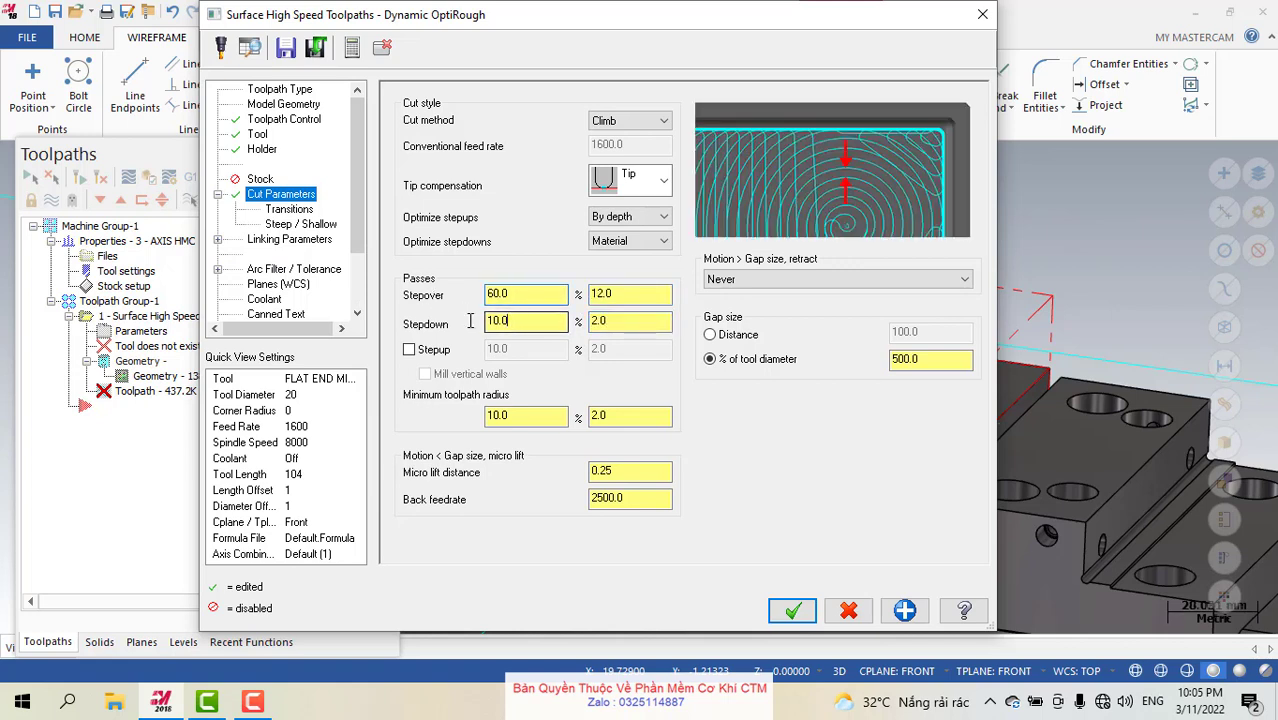
{"action": "key", "text": "Tab"}
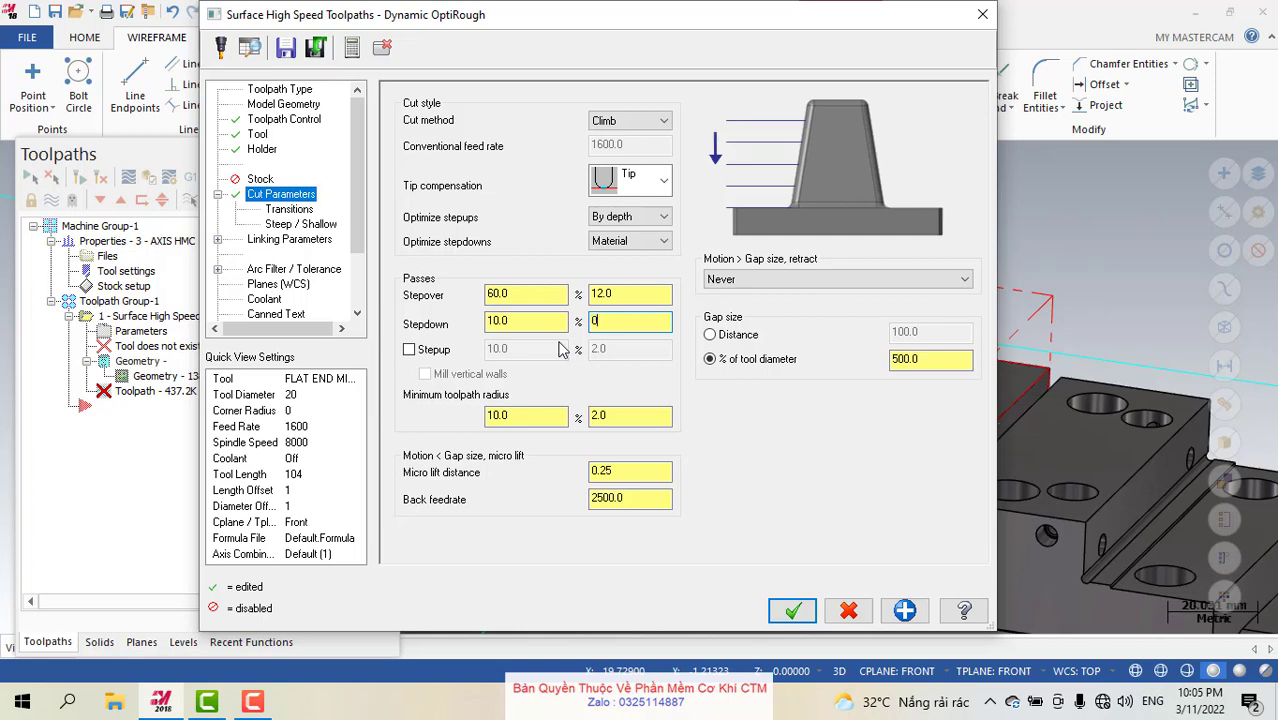
{"action": "type", "text": "0.5"}
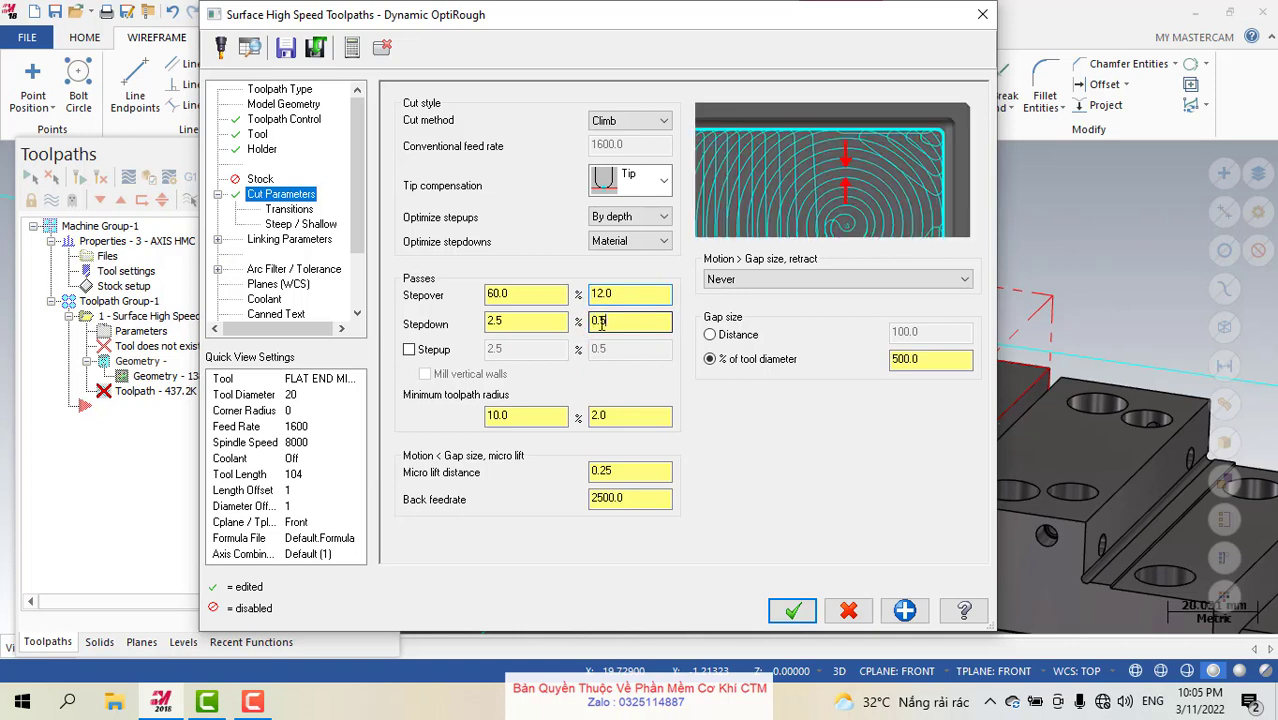
Review the stepover, stepdown and minimum toolpath radius values of the roughing passes.
{"action": "left_click", "coordinate": [620, 323]}
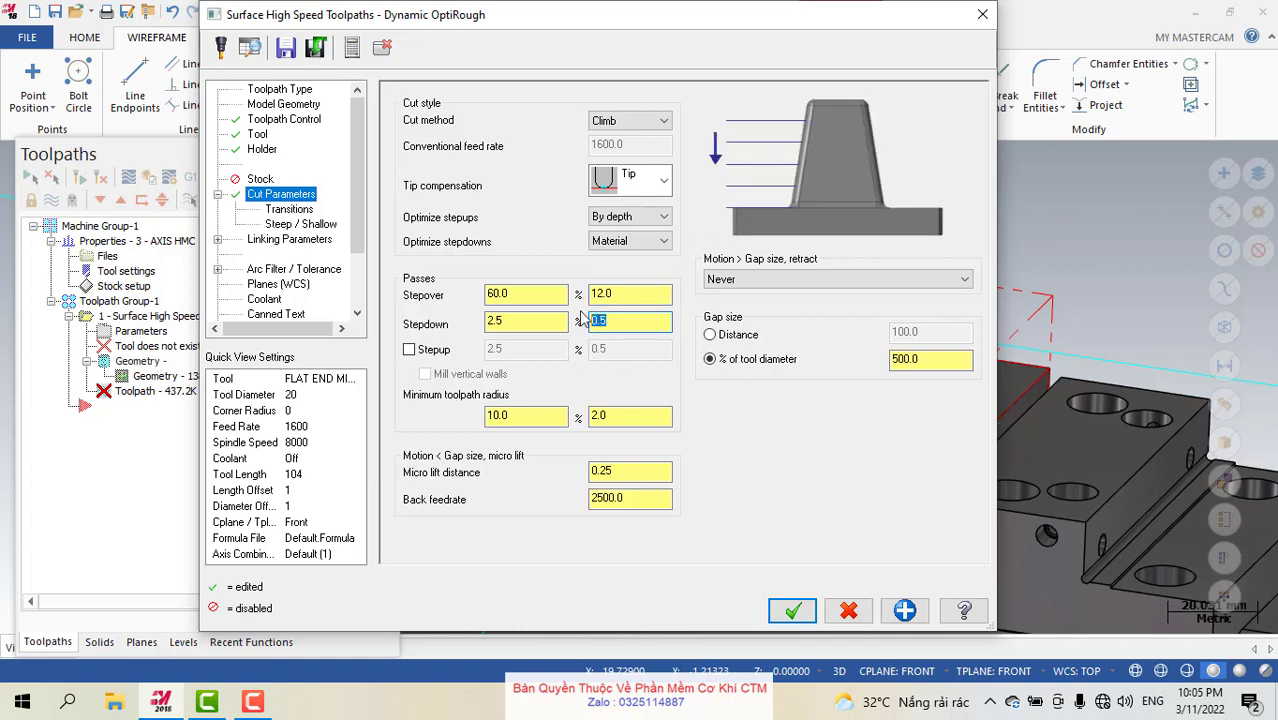
{"action": "key", "text": "shift+Tab"}
{"action": "key", "text": "Tab"}
{"action": "key", "text": "shift+Tab"}
{"action": "key", "text": "Tab"}
{"action": "key", "text": "shift+Tab"}
{"action": "key", "text": "shift+Tab"}
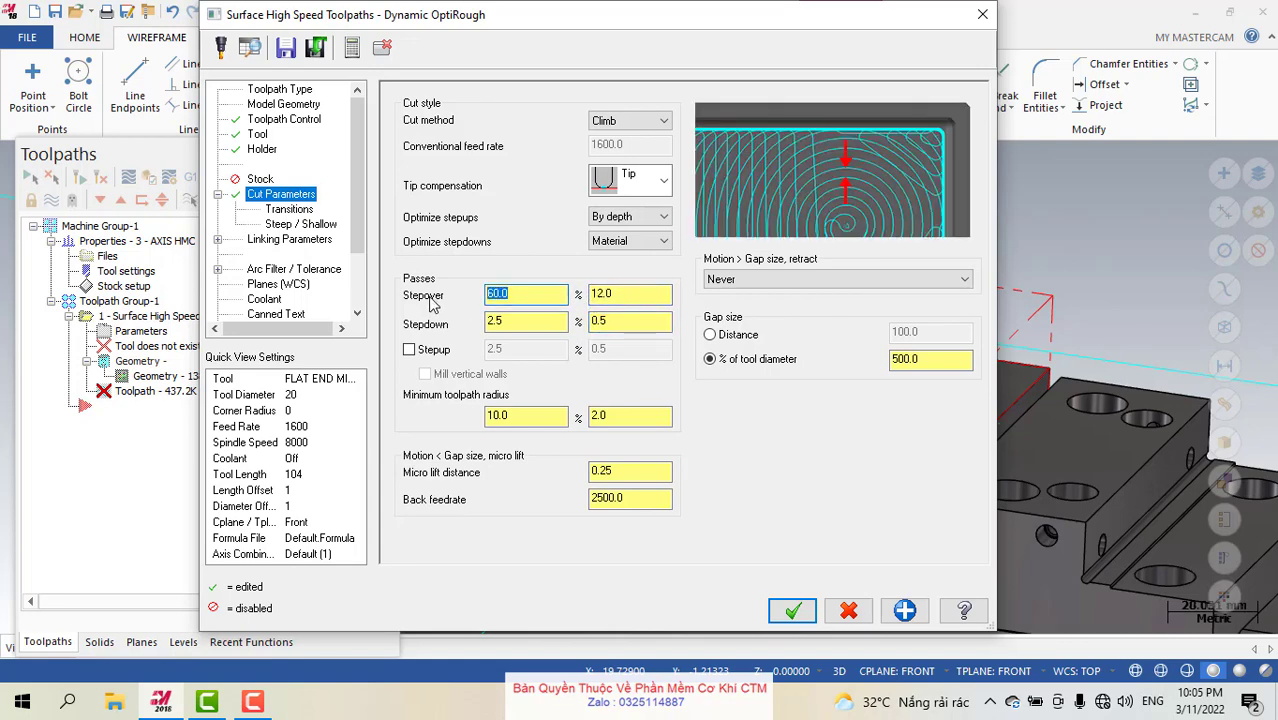
{"action": "double_click", "coordinate": [497, 321]}
{"action": "left_click", "coordinate": [504, 295]}
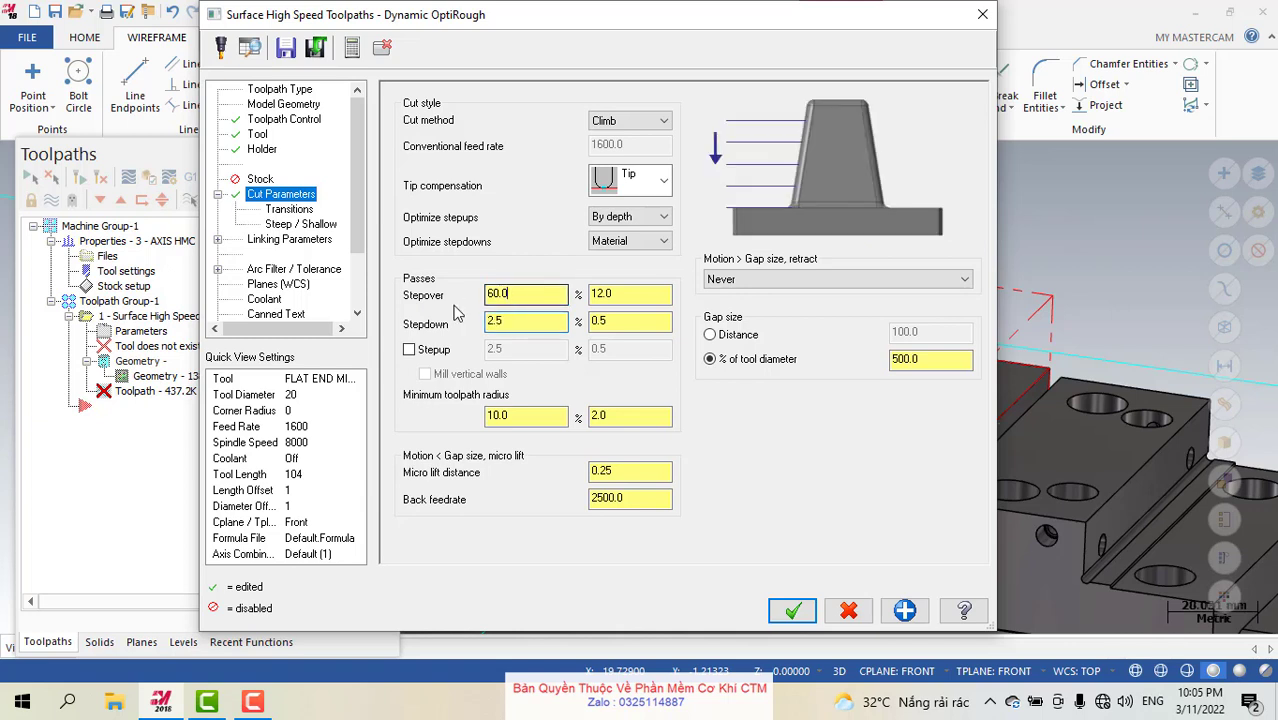
{"action": "key", "text": "Tab"}
{"action": "key", "text": "Tab"}
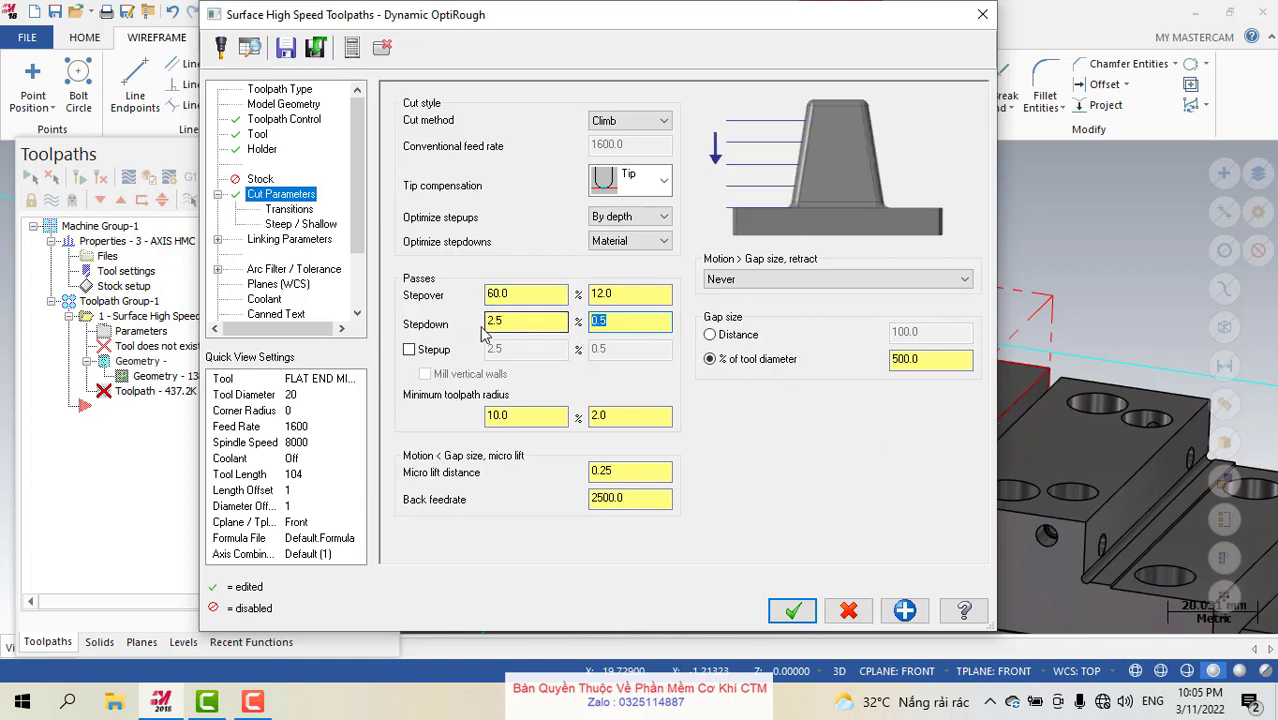
{"action": "key", "text": "End"}
{"action": "key", "text": "shift+Home"}
{"action": "left_click", "coordinate": [540, 415]}
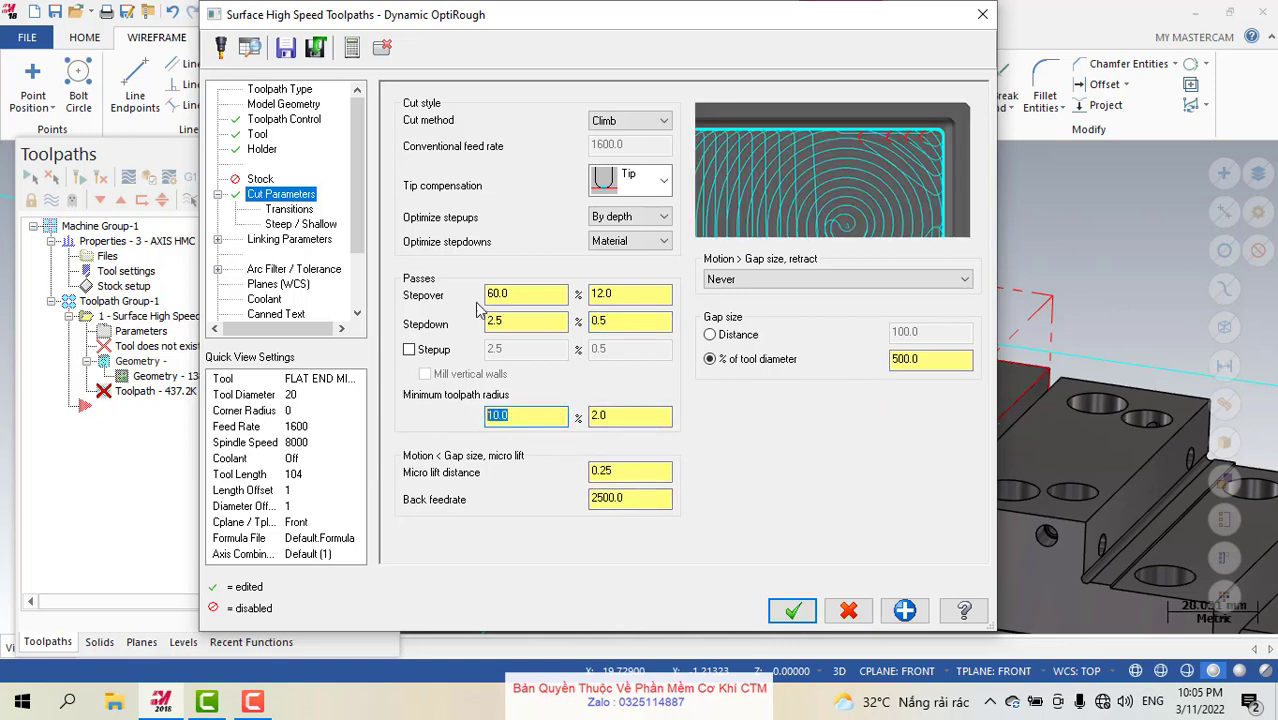
Review the transition settings for helix entry, Z clearance, plunge angle and skipped pockets, plus the steep/shallow Z depth options.
{"action": "left_click", "coordinate": [288, 209]}
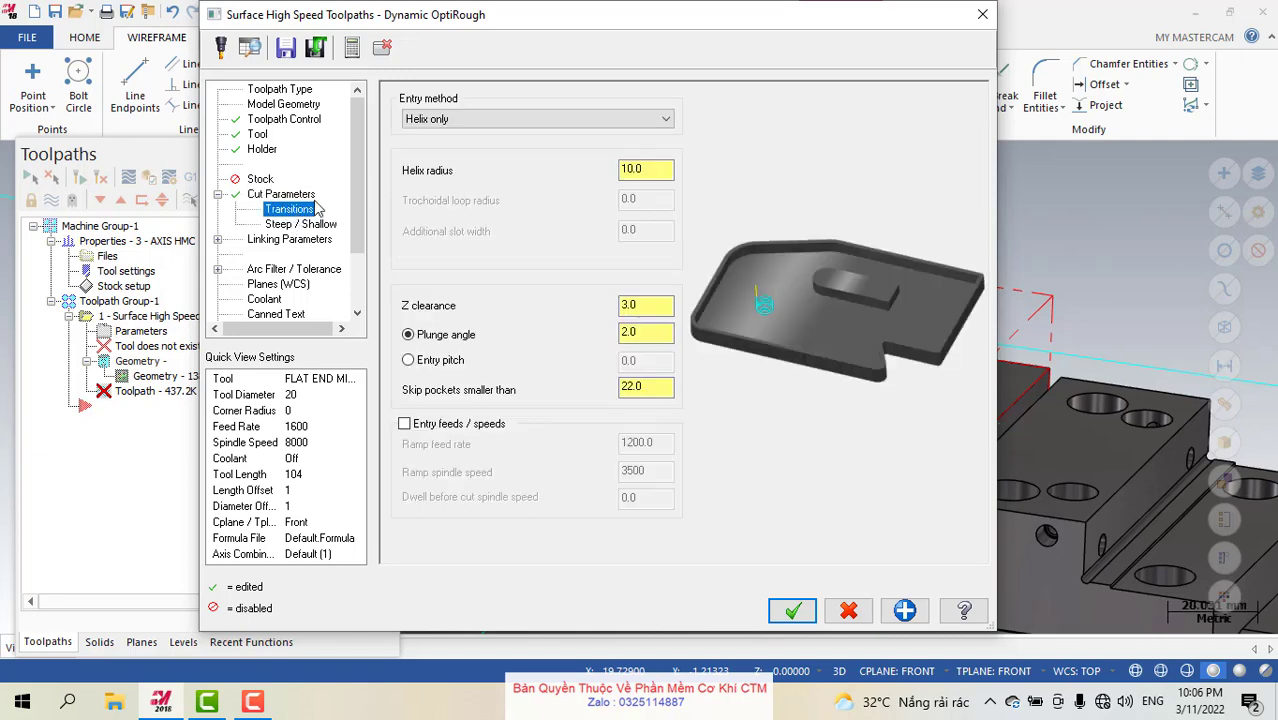
{"action": "left_click", "coordinate": [437, 120]}
{"action": "left_click", "coordinate": [440, 135]}
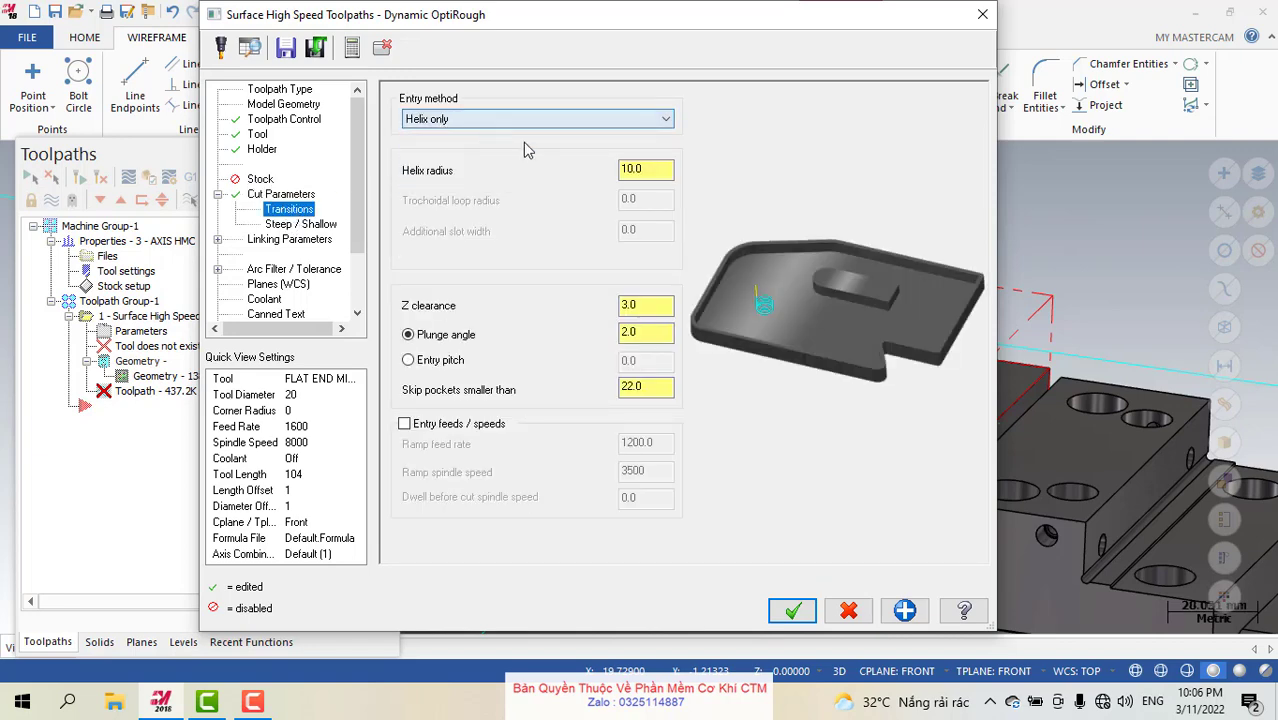
{"action": "left_click_drag", "start_coordinate": [660, 169], "coordinate": [617, 170]}
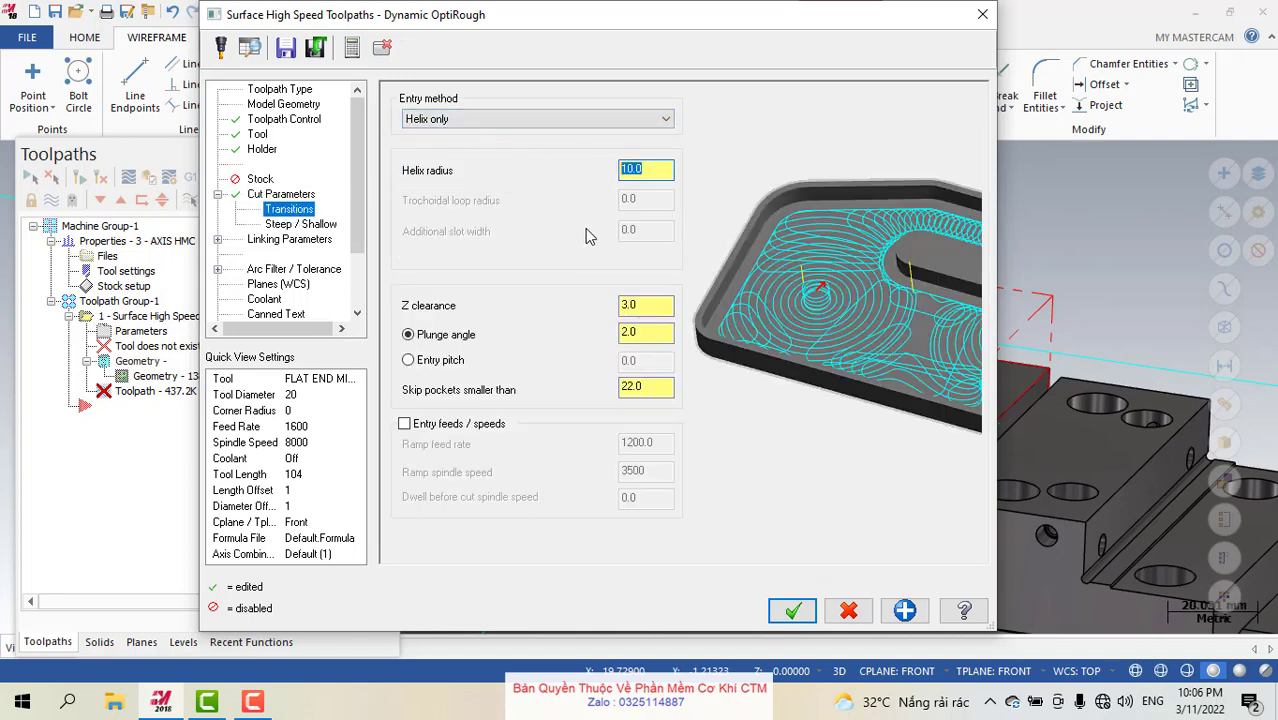
{"action": "left_click_drag", "start_coordinate": [624, 305], "coordinate": [664, 306]}
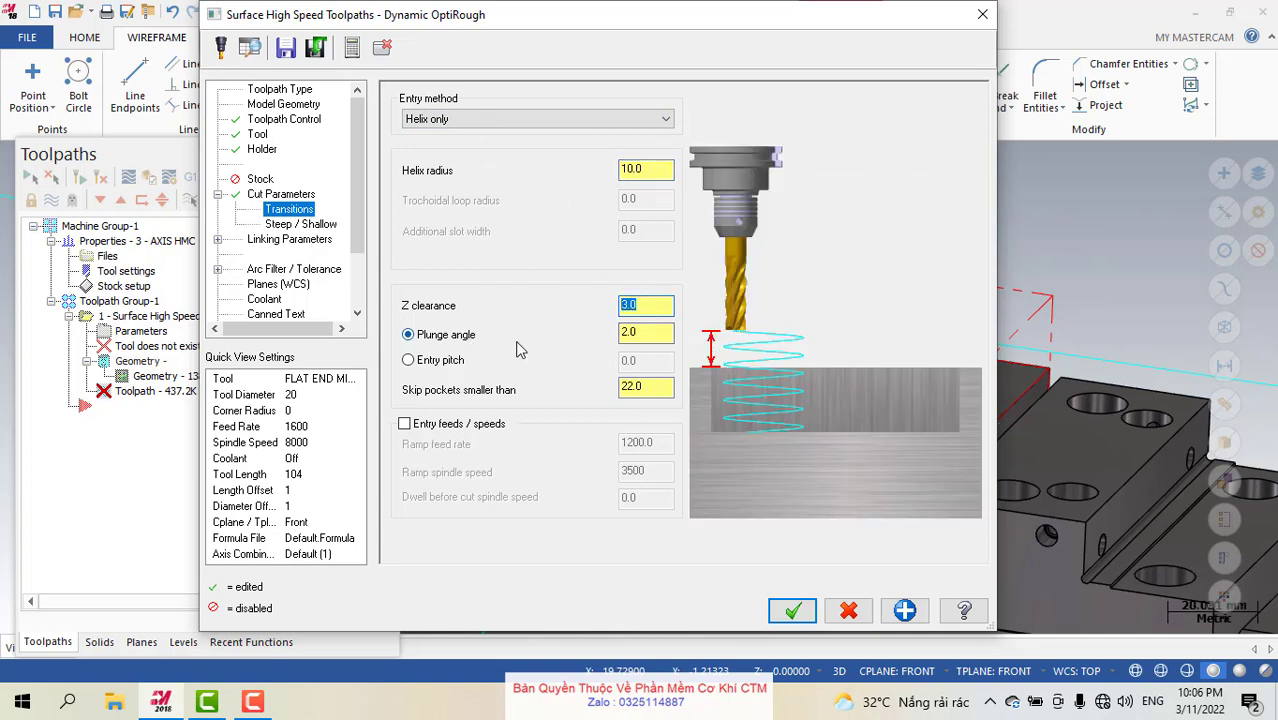
{"action": "left_click_drag", "start_coordinate": [644, 332], "coordinate": [603, 333]}
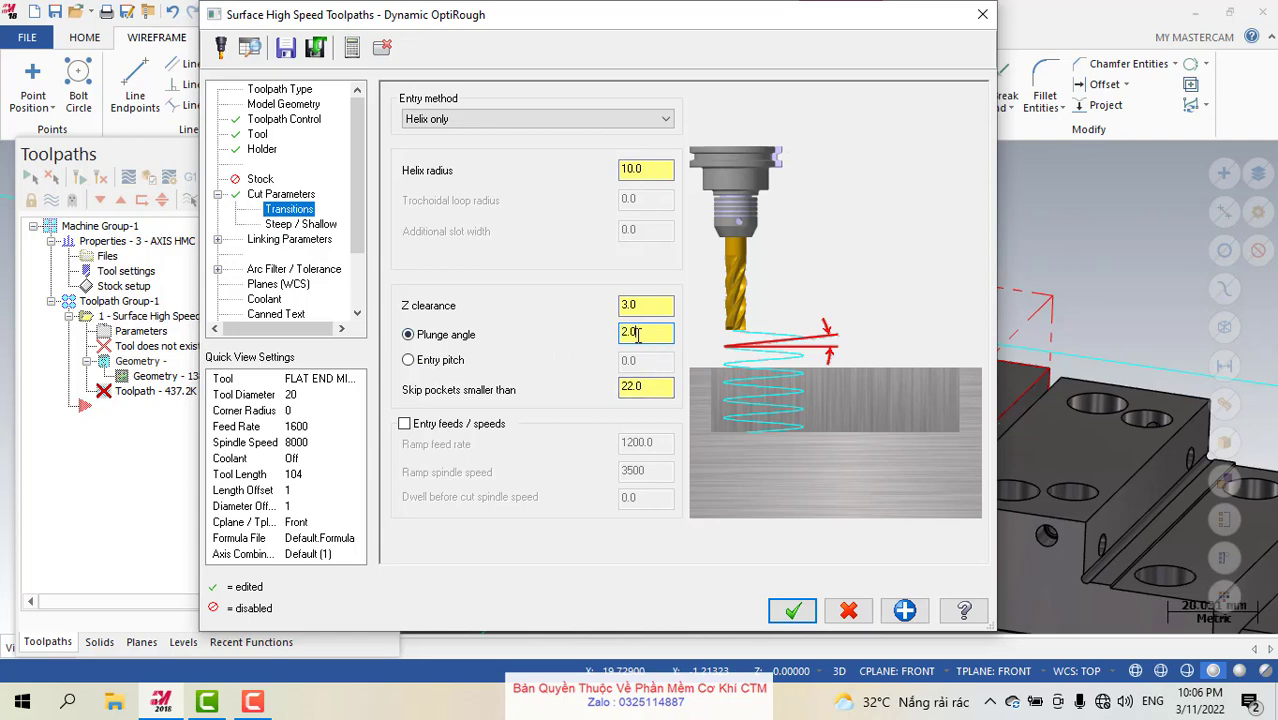
{"action": "left_click_drag", "start_coordinate": [662, 387], "coordinate": [624, 388]}
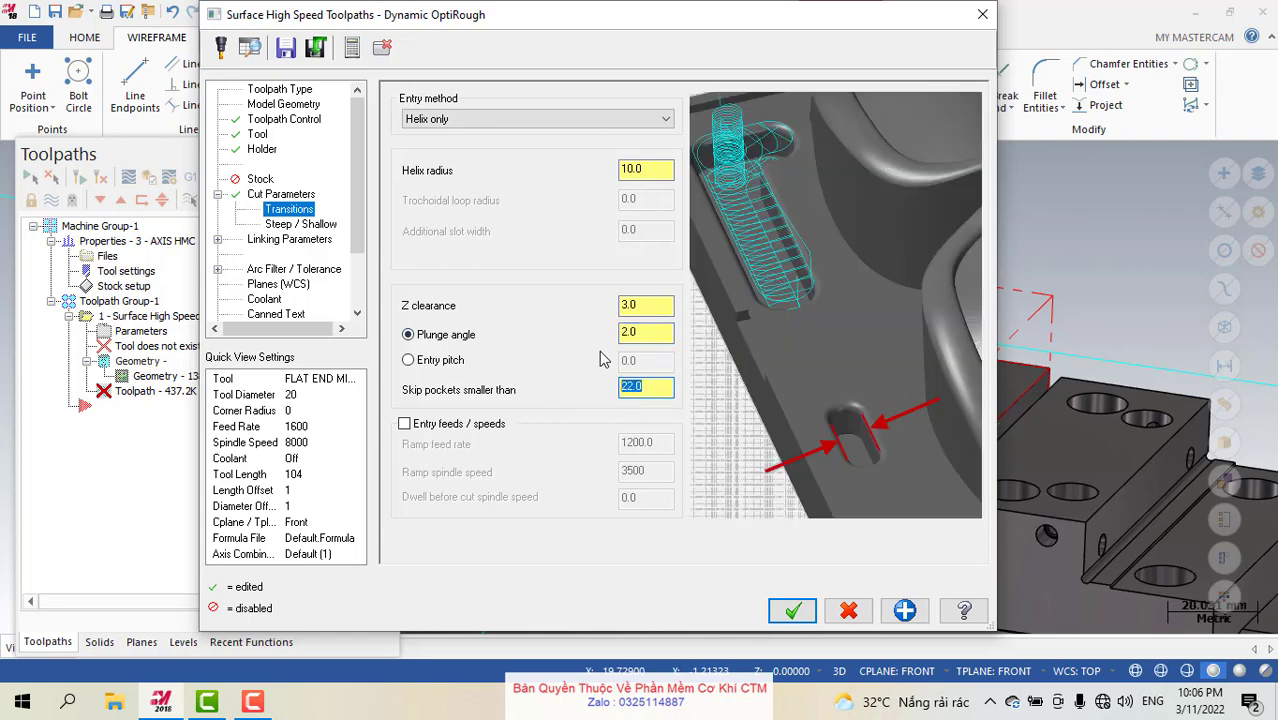
{"action": "left_click_drag", "start_coordinate": [662, 332], "coordinate": [640, 332]}
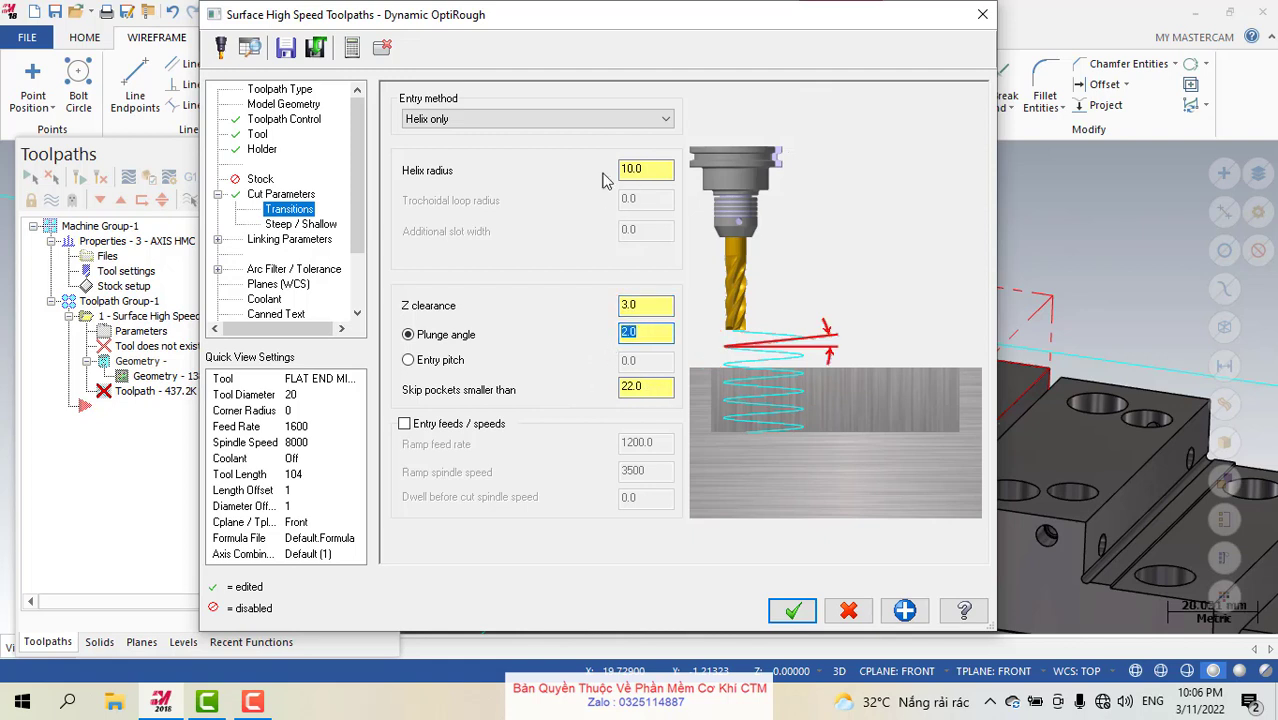
{"action": "left_click", "coordinate": [300, 224]}
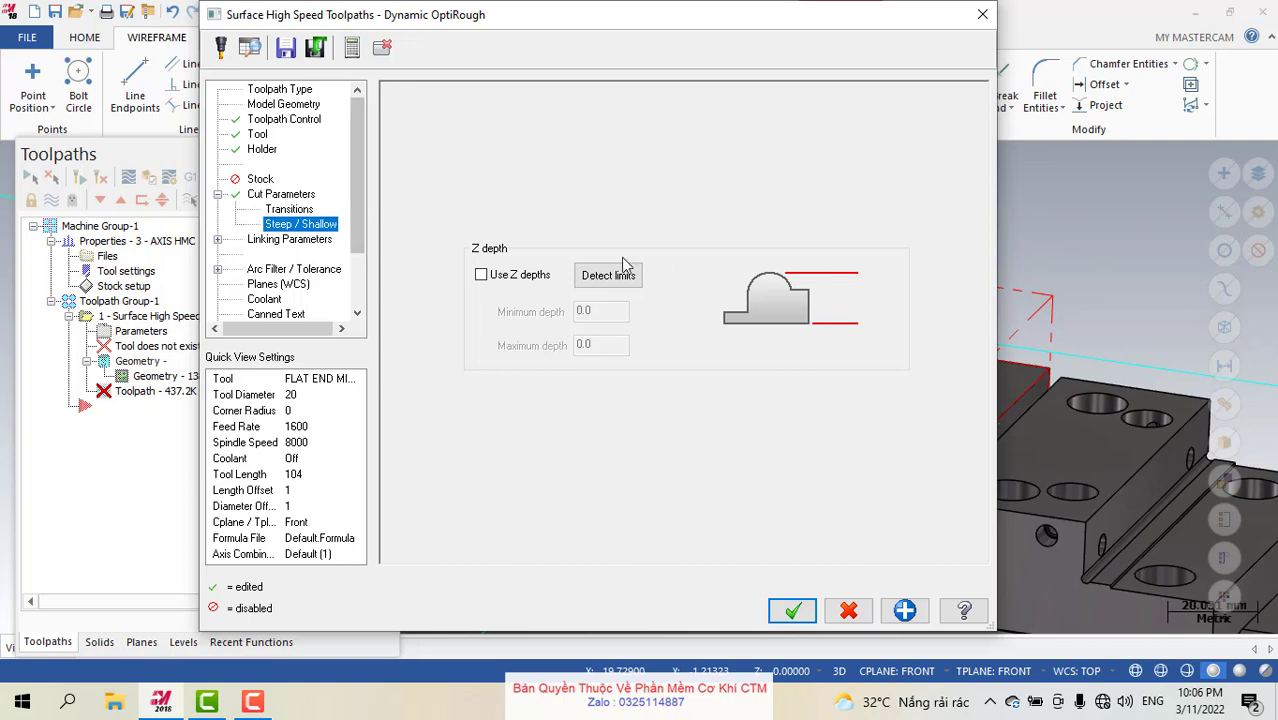
{"action": "left_click_drag", "start_coordinate": [571, 23], "coordinate": [500, 14]}
{"action": "left_click", "coordinate": [308, 210]}
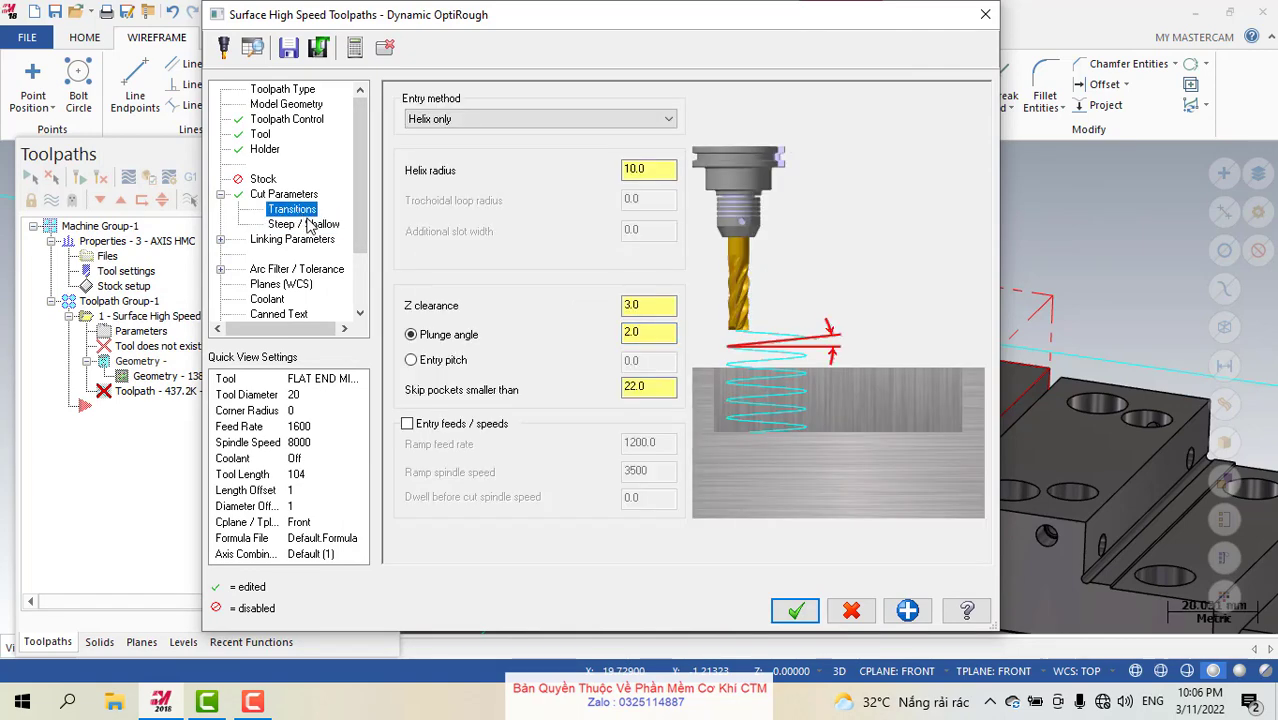
{"action": "left_click", "coordinate": [310, 224]}
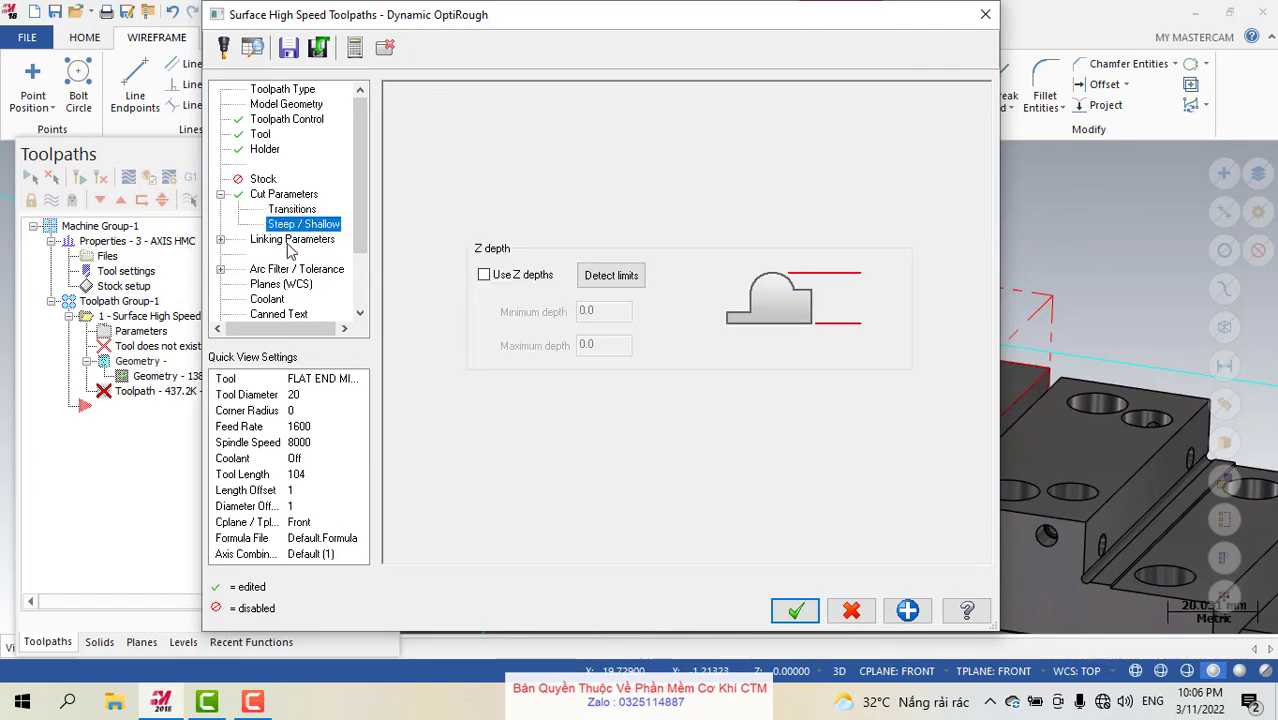
Set the clearance plane in the operation's linking parameters to 20 mm.
{"action": "left_click", "coordinate": [292, 240]}
{"action": "double_click", "coordinate": [566, 114]}
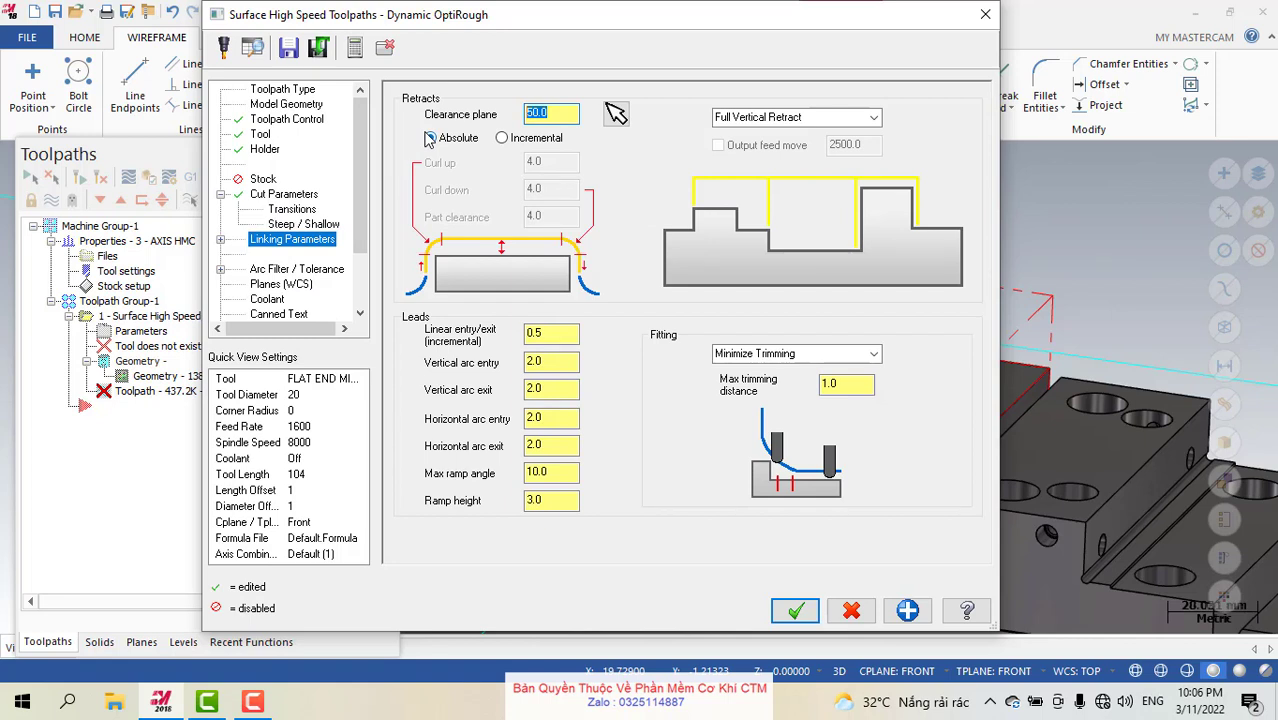
{"action": "type", "text": "20"}
{"action": "key", "text": "Return"}
Review the retract method choices in the linking parameters, keeping Full Vertical Retract.
{"action": "double_click", "coordinate": [737, 120]}
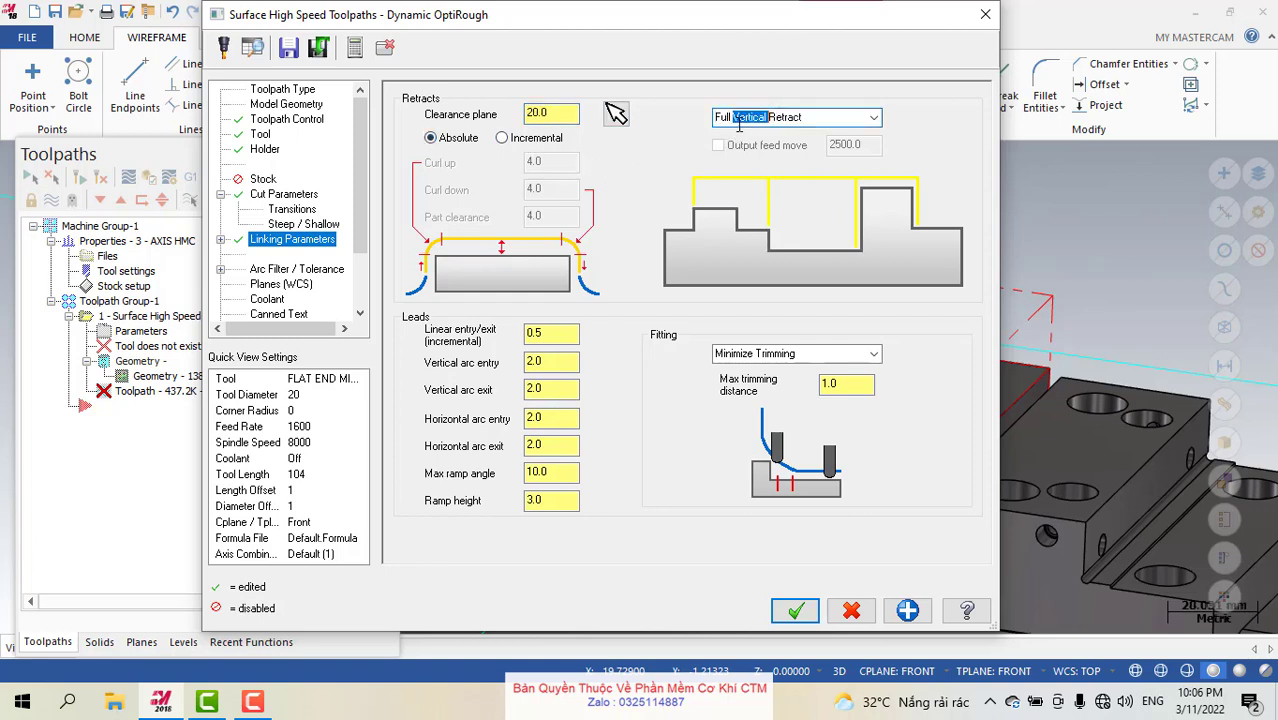
{"action": "left_click", "coordinate": [873, 120]}
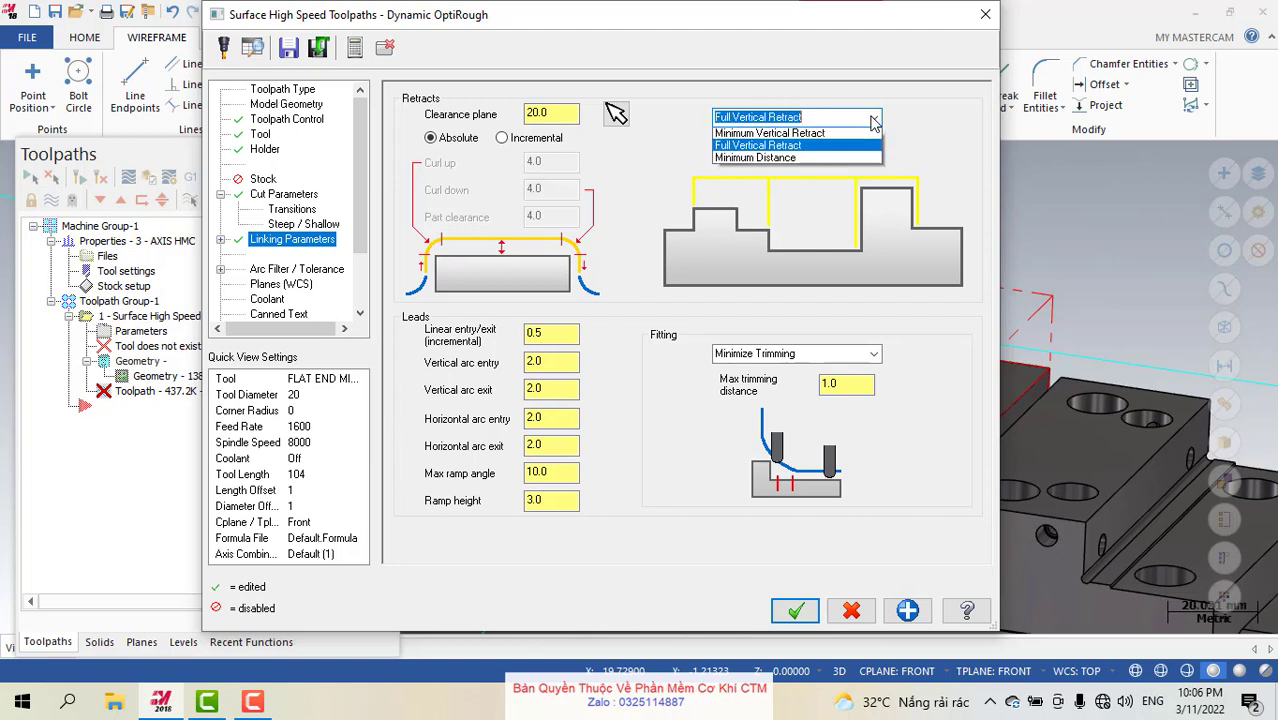
{"action": "left_click", "coordinate": [873, 120]}
{"action": "left_click", "coordinate": [873, 120]}
{"action": "left_click", "coordinate": [873, 120]}
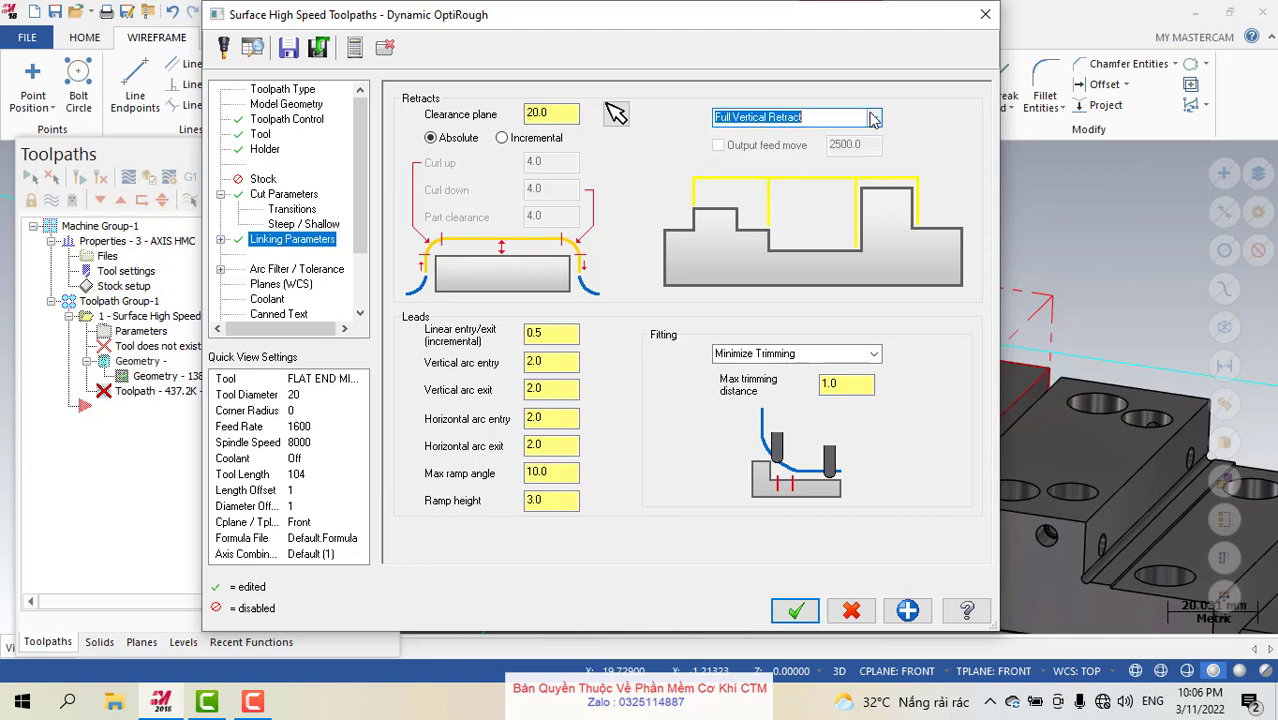
{"action": "key", "text": "shift+Tab"}
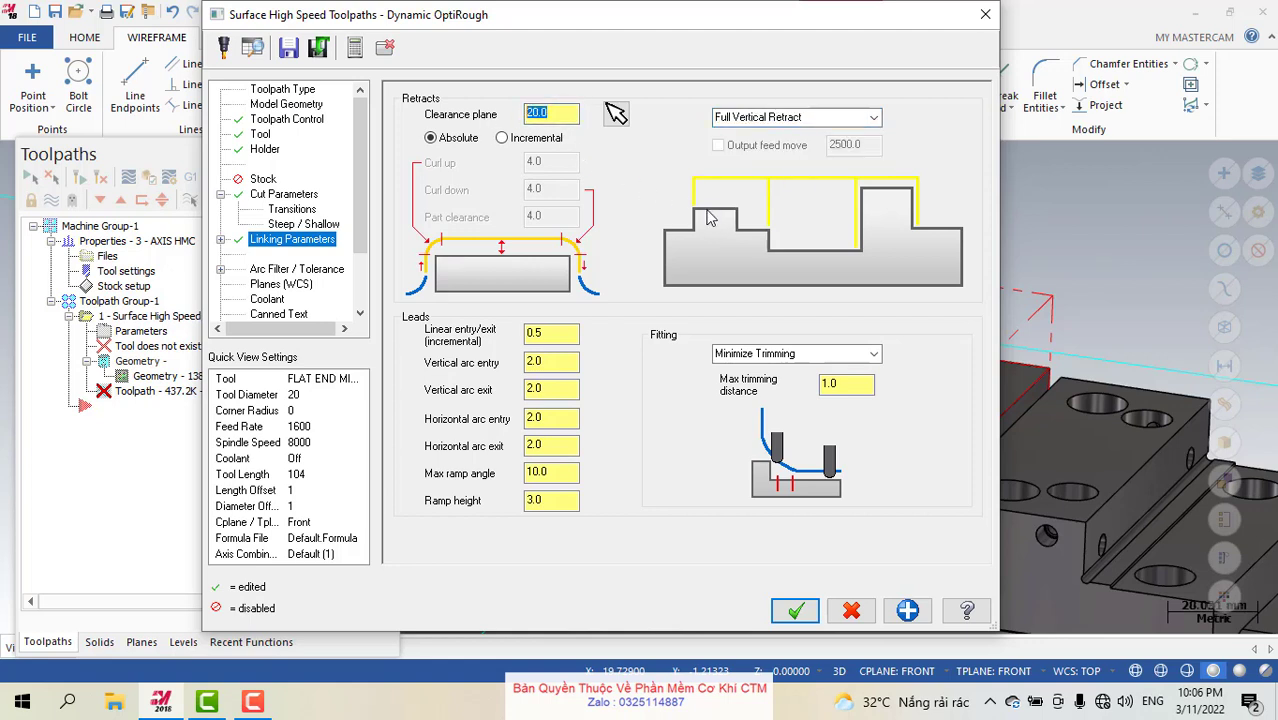
{"action": "left_click", "coordinate": [838, 120]}
{"action": "left_click", "coordinate": [870, 124]}
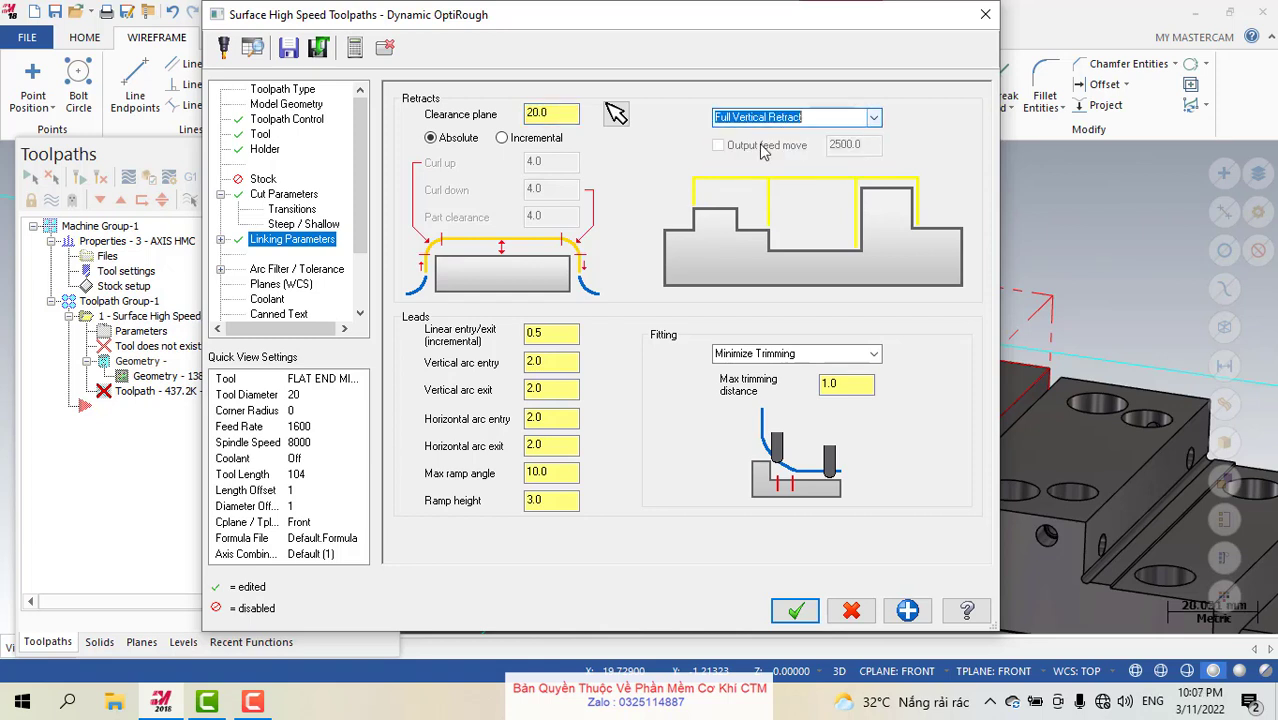
{"action": "left_click", "coordinate": [870, 120]}
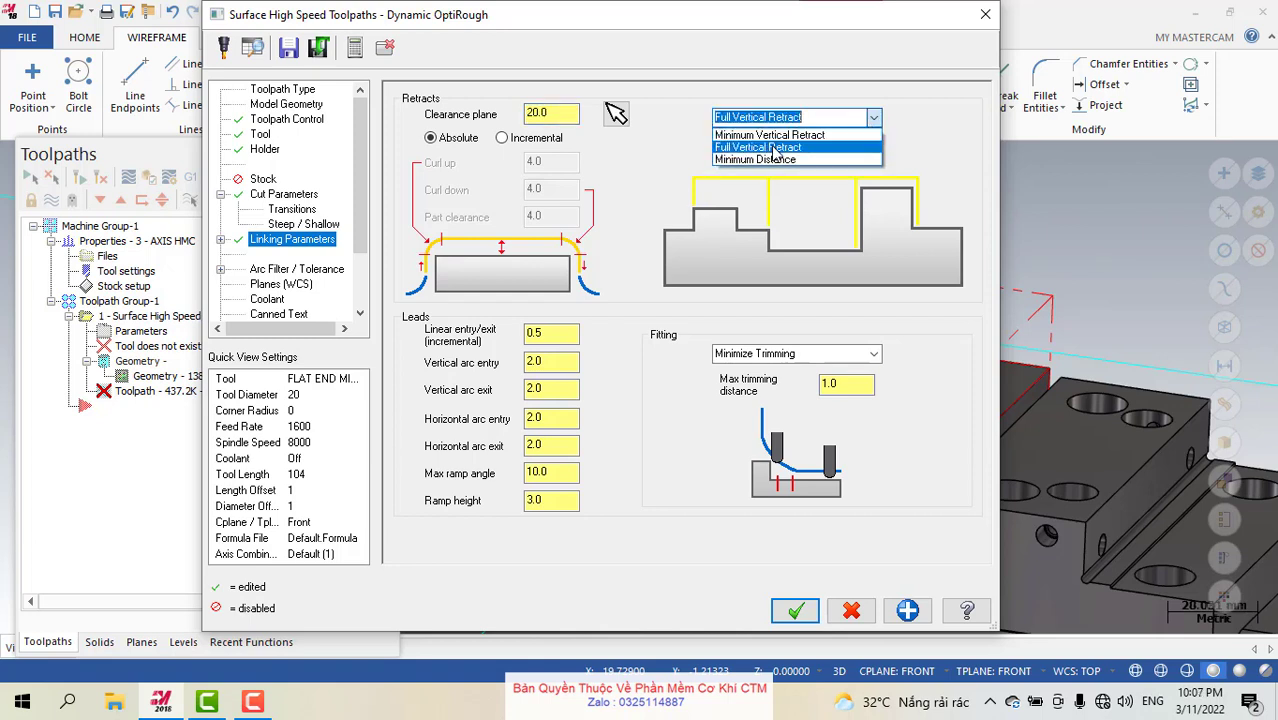
{"action": "left_click", "coordinate": [777, 150]}
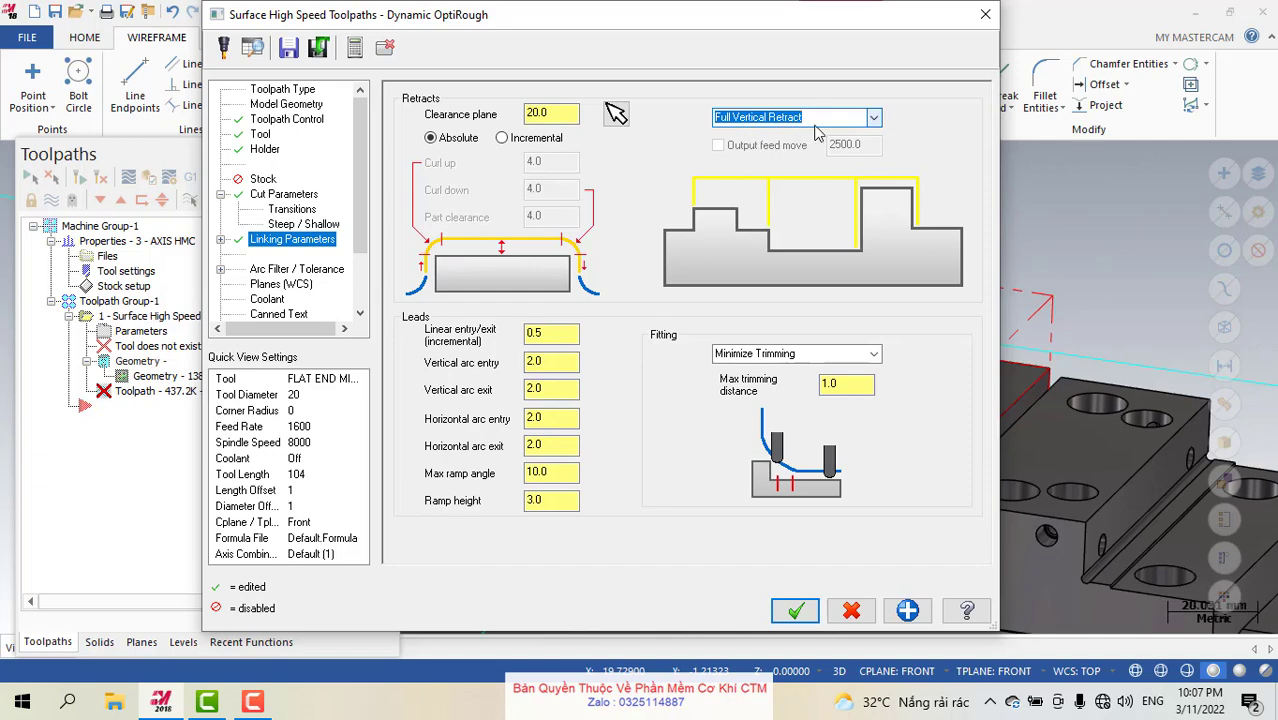
Match the tool plane and construction plane to the Top working coordinate system, and set flood coolant to On.
{"action": "left_click", "coordinate": [300, 269]}
{"action": "left_click", "coordinate": [262, 286]}
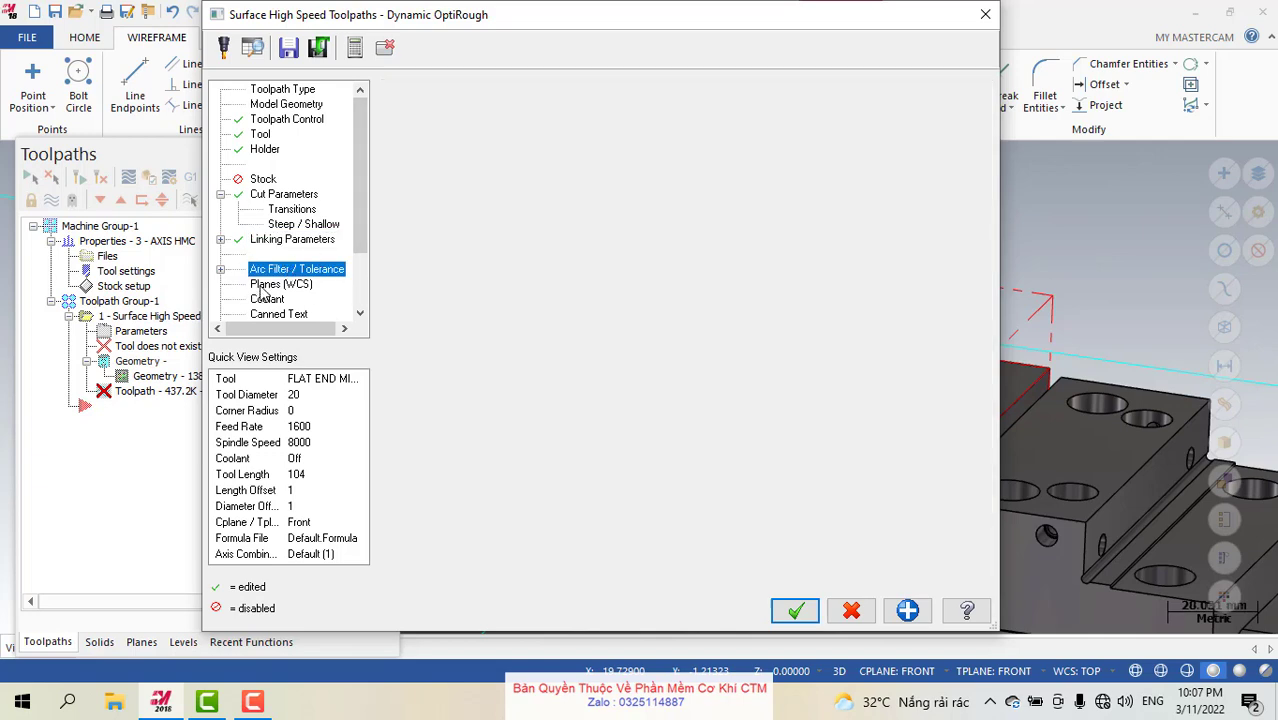
{"action": "left_click", "coordinate": [582, 250]}
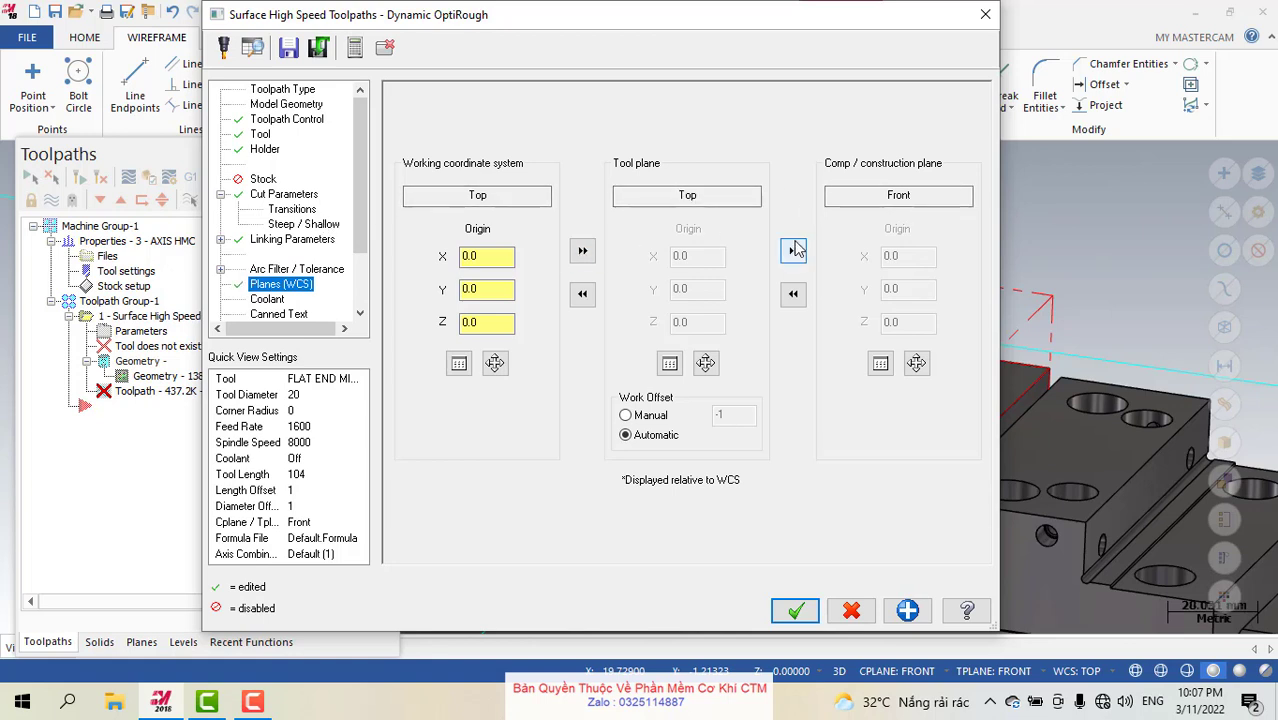
{"action": "left_click", "coordinate": [792, 253]}
{"action": "left_click", "coordinate": [267, 300]}
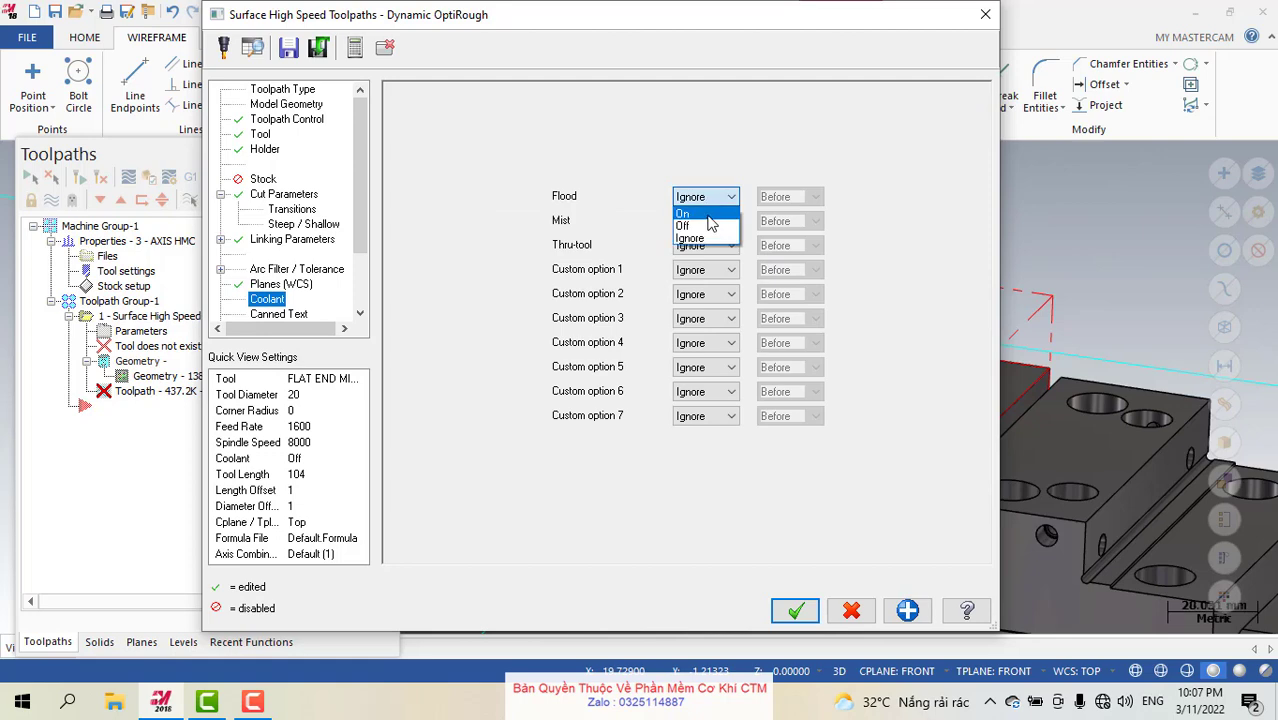
{"action": "left_click", "coordinate": [700, 222]}
Accept the Dynamic OptiRough parameters and regenerate the operation's toolpath.
{"action": "left_click", "coordinate": [795, 613]}
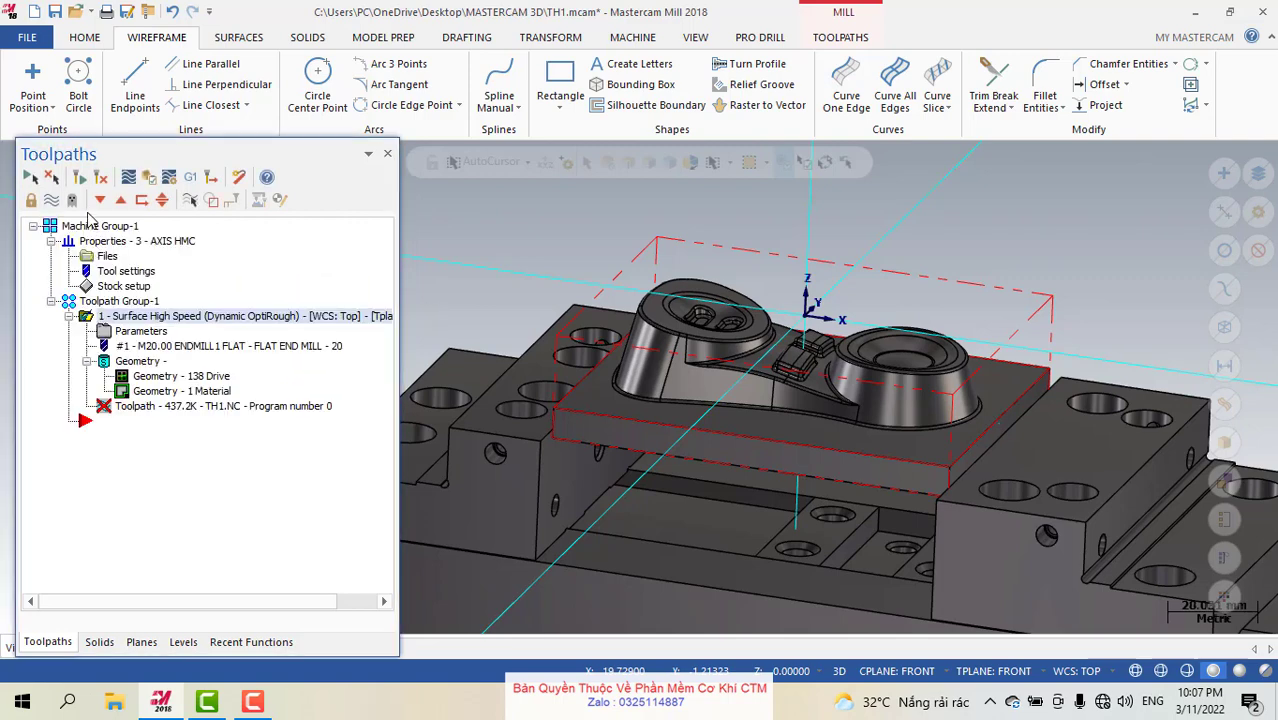
{"action": "left_click", "coordinate": [80, 178]}
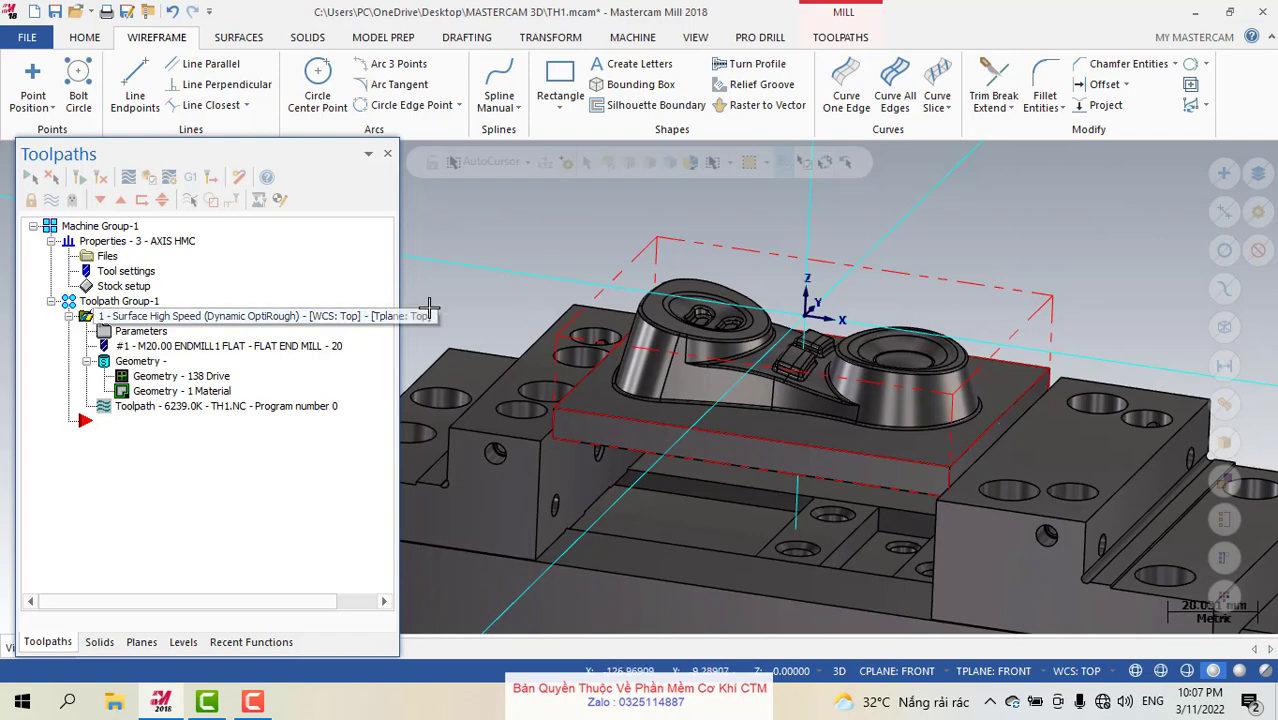
{"action": "scroll", "coordinate": [503, 272], "scroll_direction": "down", "scroll_amount": 3}
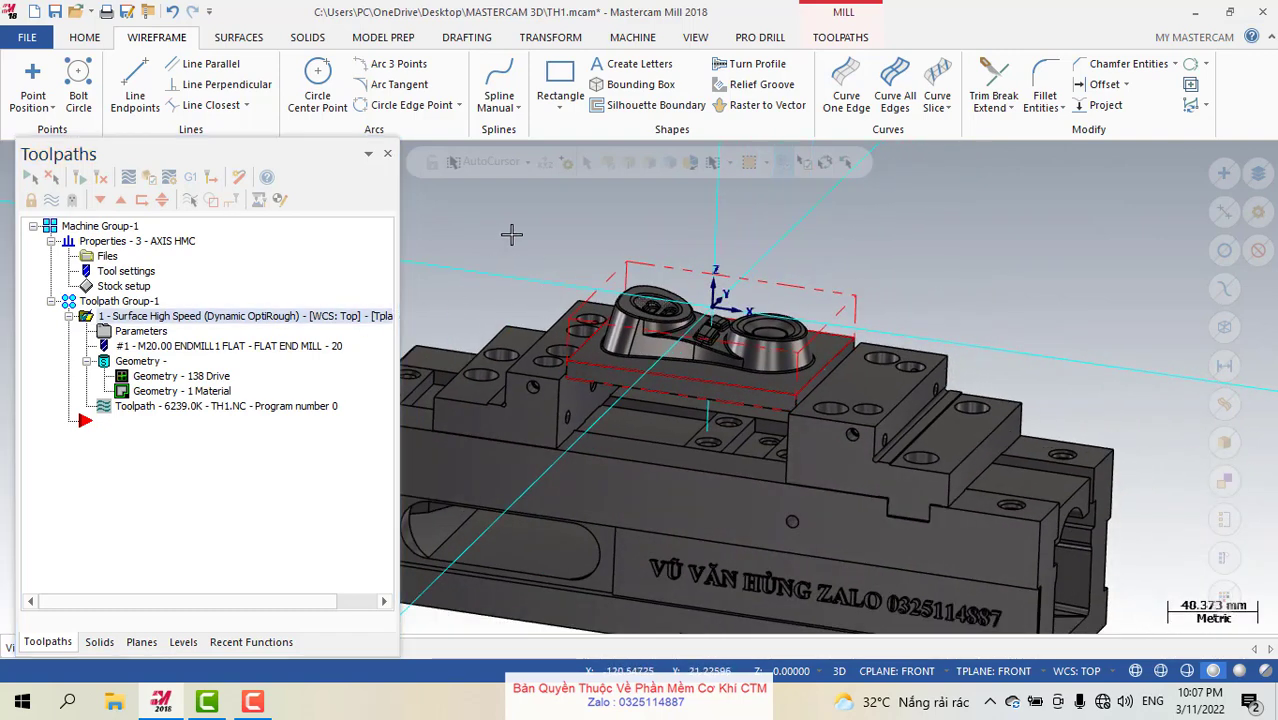
{"action": "right_click", "coordinate": [506, 236]}
{"action": "left_click", "coordinate": [555, 385]}
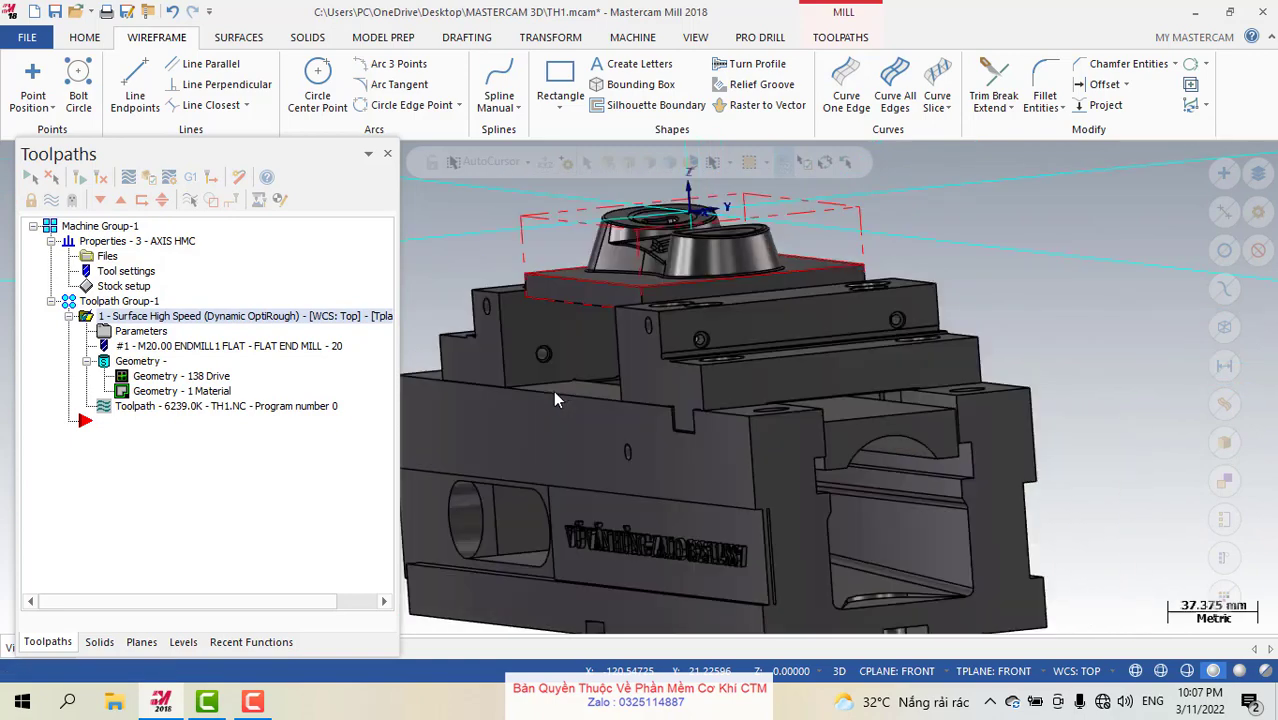
Set the graphics view of the mold core and vise to Isometric (WCS).
{"action": "middle_click_drag", "start_coordinate": [827, 399], "coordinate": [914, 365]}
{"action": "right_click", "coordinate": [914, 365]}
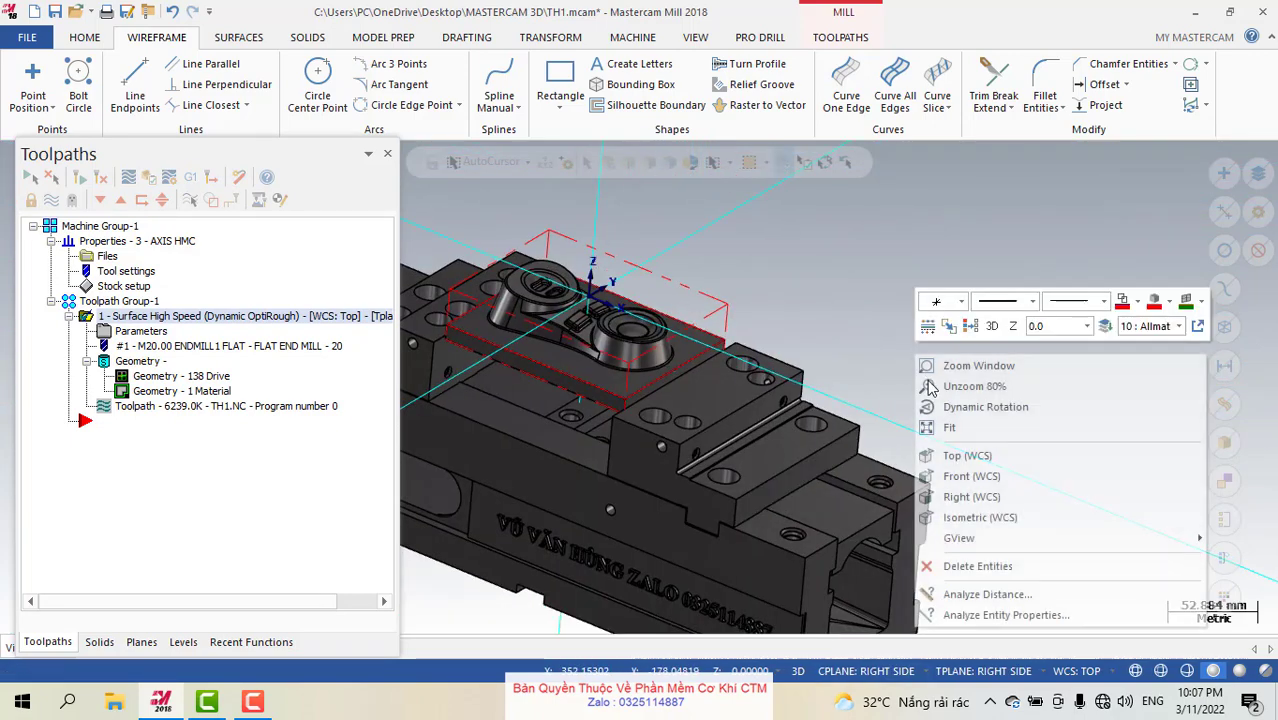
{"action": "left_click", "coordinate": [951, 510]}
{"action": "scroll", "coordinate": [880, 390], "scroll_direction": "up", "scroll_amount": 3}
{"action": "scroll", "coordinate": [880, 390], "scroll_direction": "down", "scroll_amount": 3}
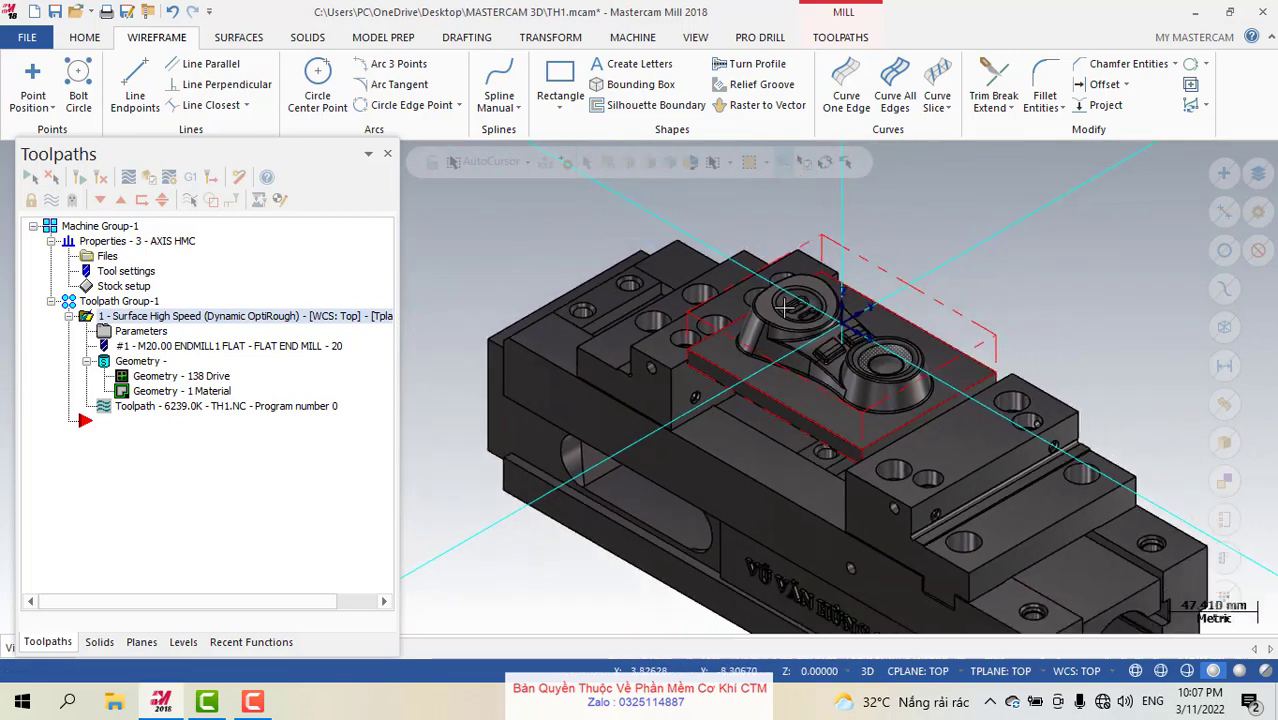
Check the working coordinate system, tool plane and construction plane in the Dynamic OptiRough parameters, and accept them.
{"action": "left_click", "coordinate": [140, 331]}
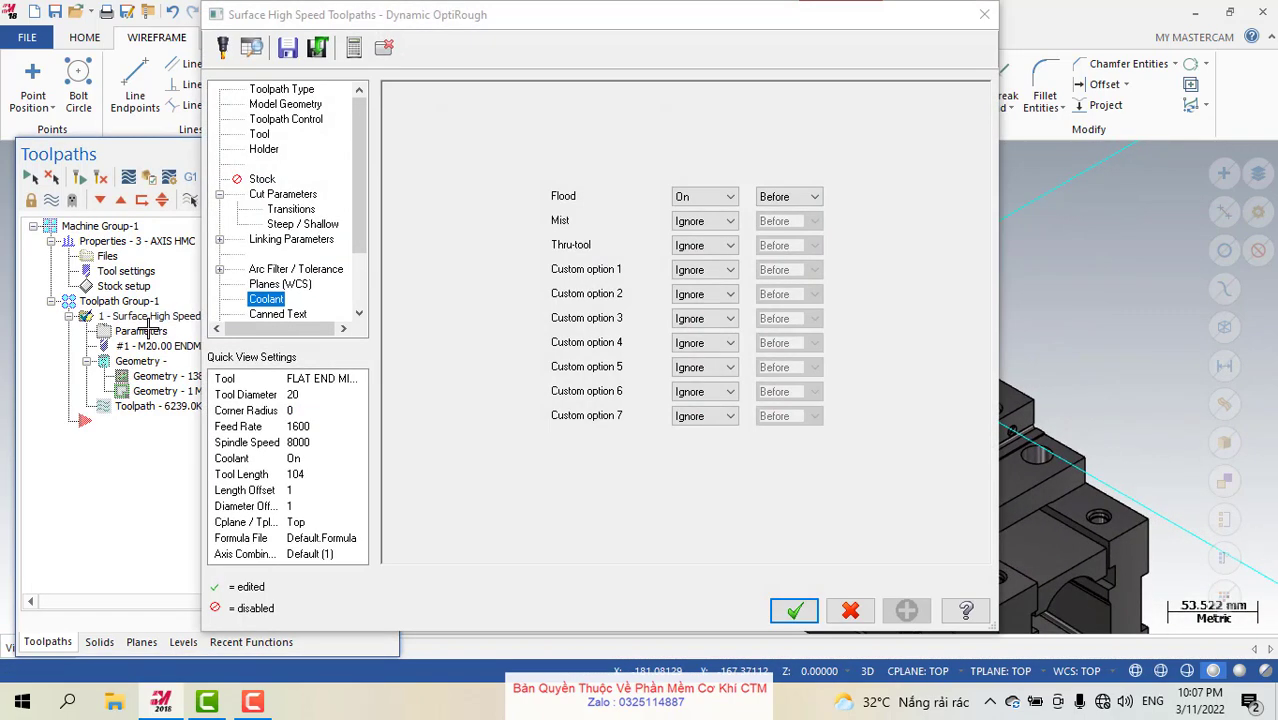
{"action": "left_click", "coordinate": [272, 285]}
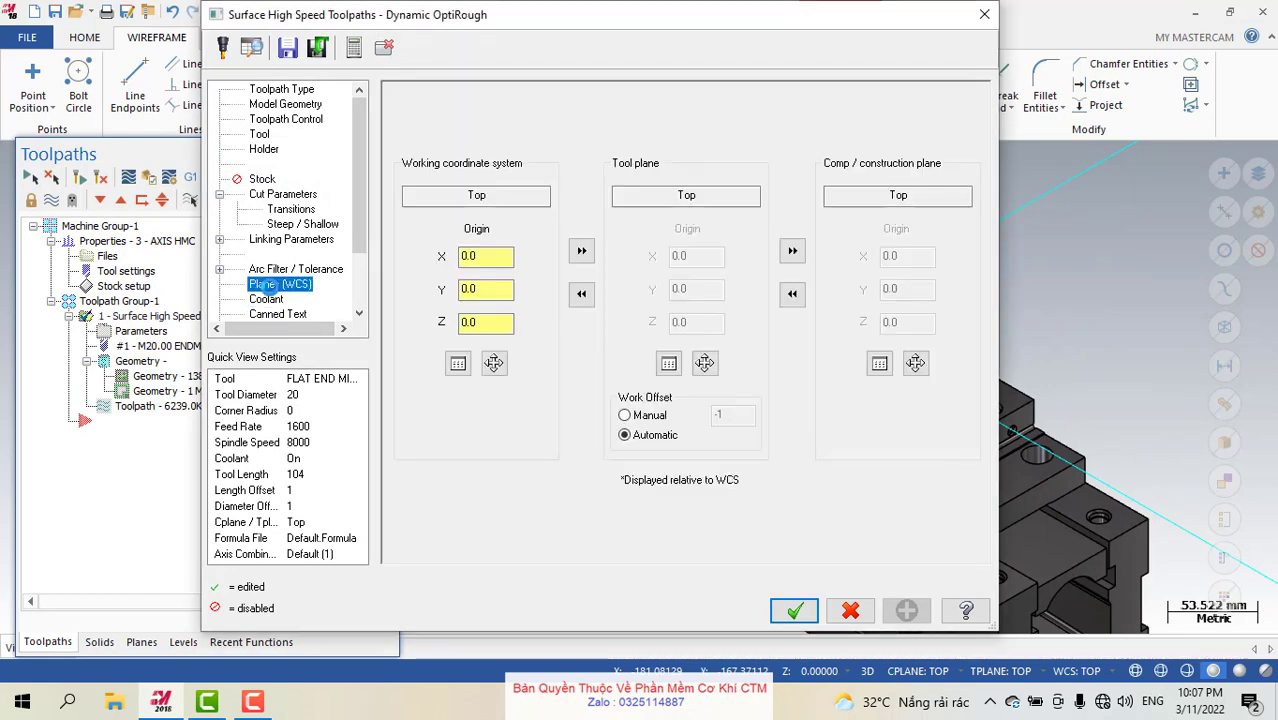
{"action": "left_click", "coordinate": [793, 609]}
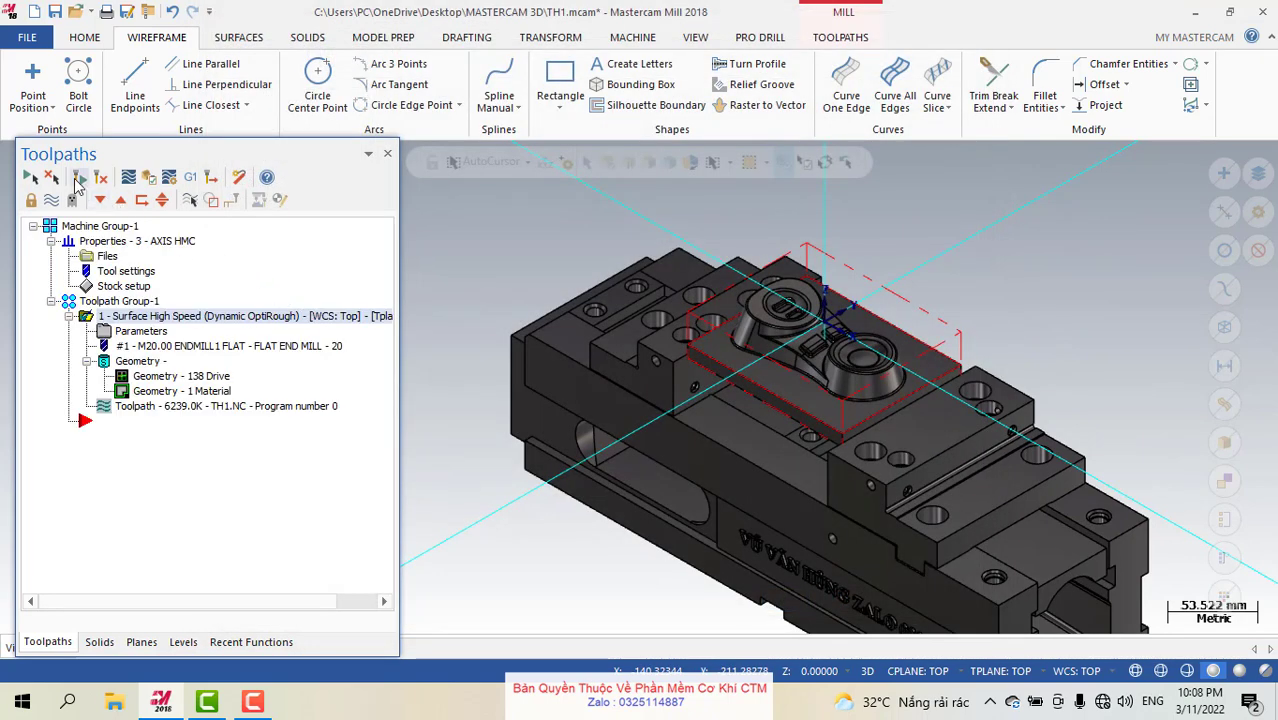
Regenerate the Dynamic OptiRough operation and turn on its toolpath display to inspect the cuts around the core.
{"action": "left_click", "coordinate": [78, 177]}
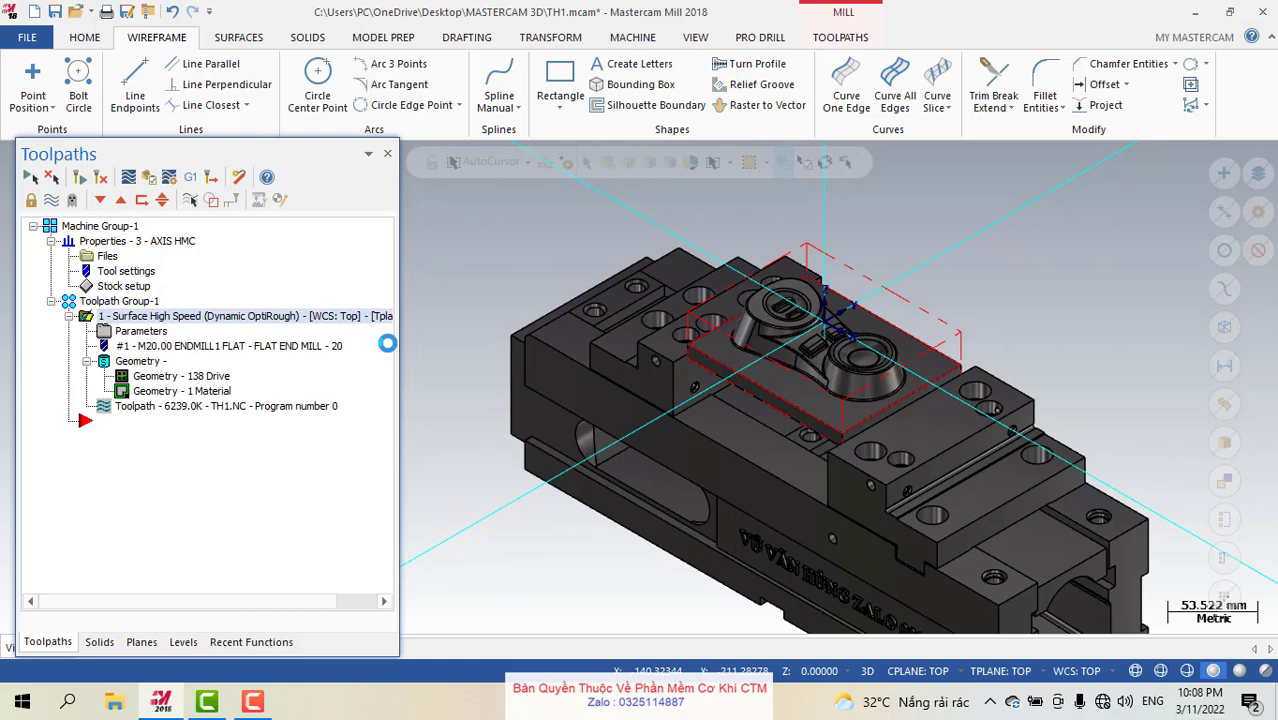
{"action": "left_click", "coordinate": [57, 203]}
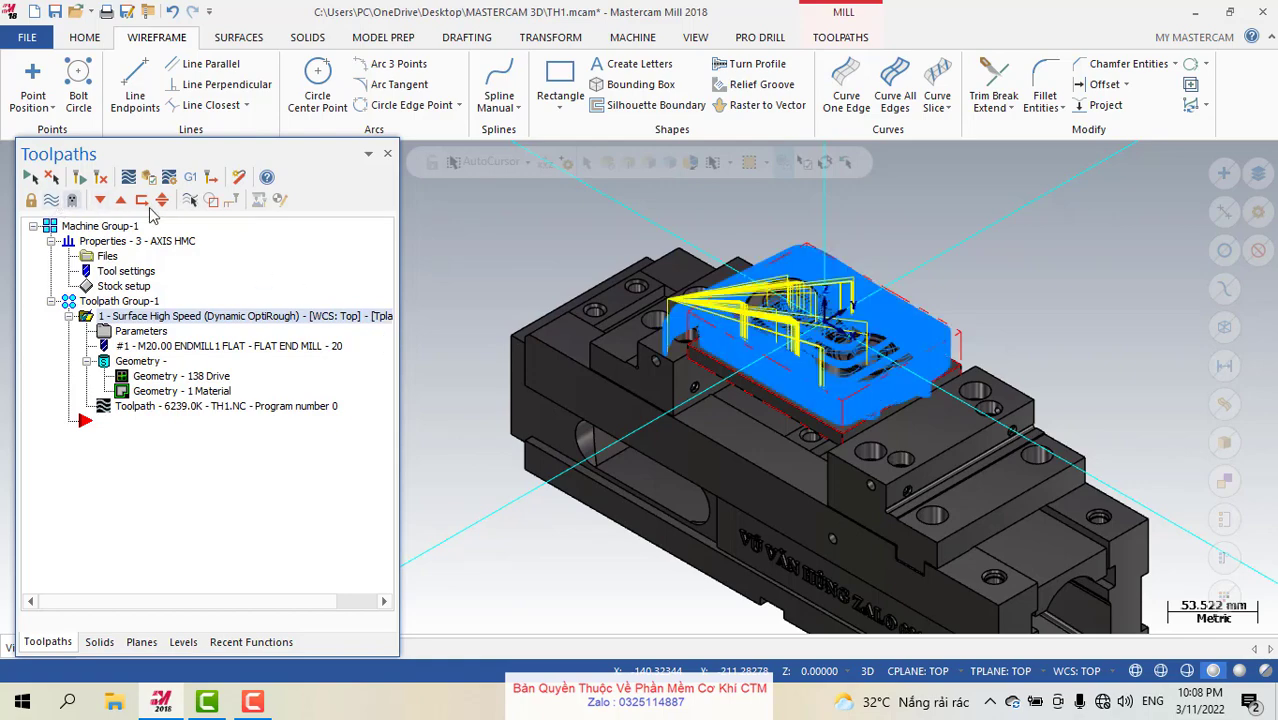
{"action": "scroll", "coordinate": [829, 341], "scroll_direction": "up", "scroll_amount": 5}
{"action": "middle_click_drag", "start_coordinate": [843, 330], "coordinate": [904, 275]}
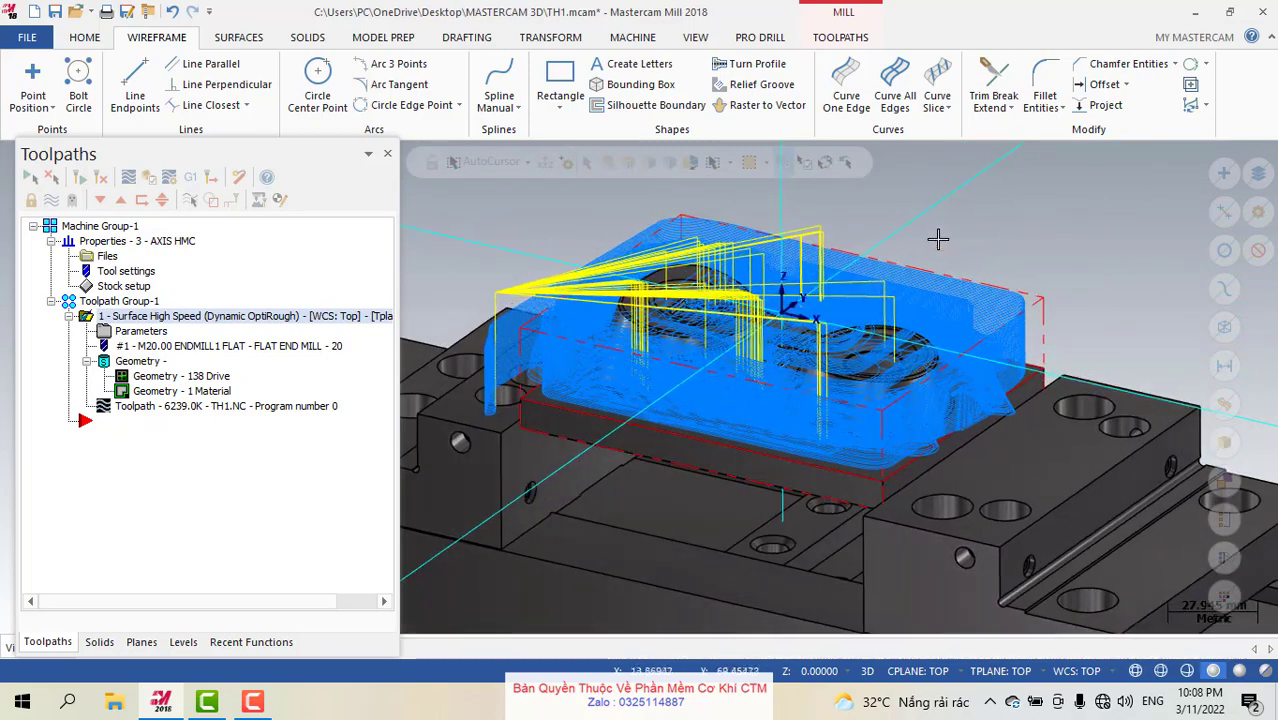
{"action": "right_click", "coordinate": [938, 240]}
{"action": "key", "text": "Escape"}
{"action": "middle_click_drag", "start_coordinate": [970, 388], "coordinate": [975, 440]}
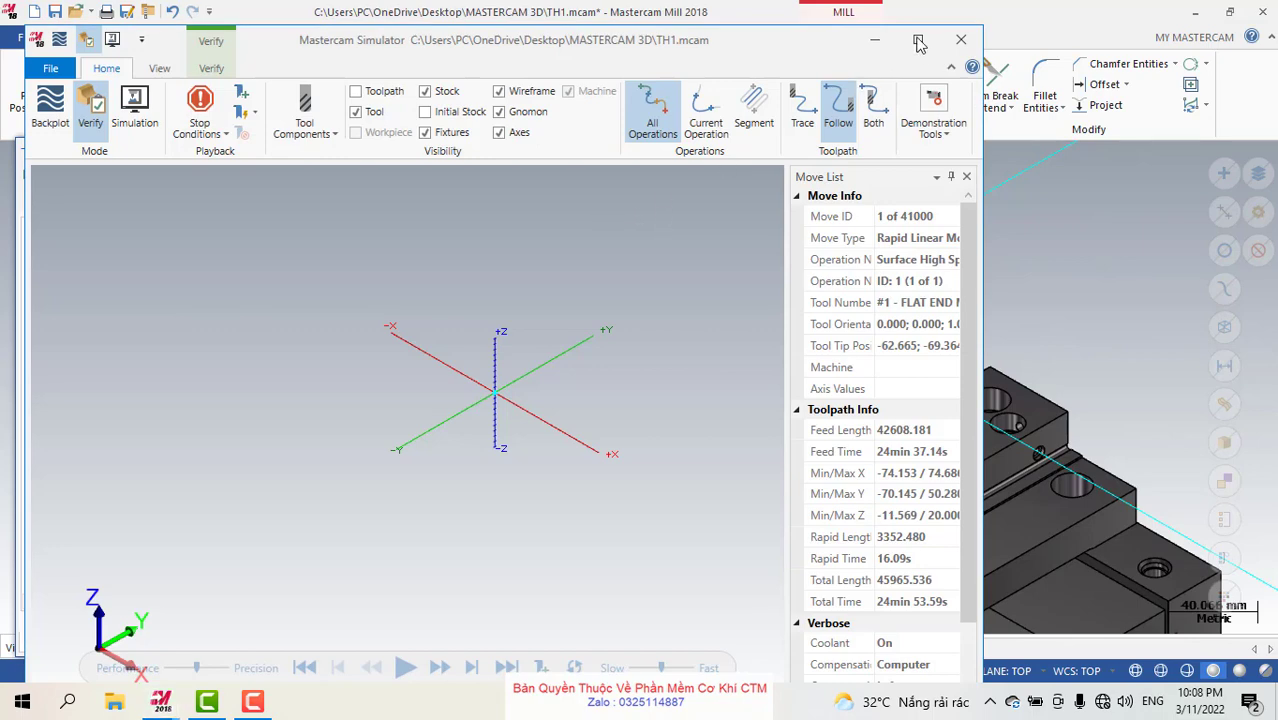
Run the Verify simulation of the roughing operation in a maximized Mastercam Simulator window, raising the playback speed to the fastest setting.
{"action": "left_click", "coordinate": [917, 39]}
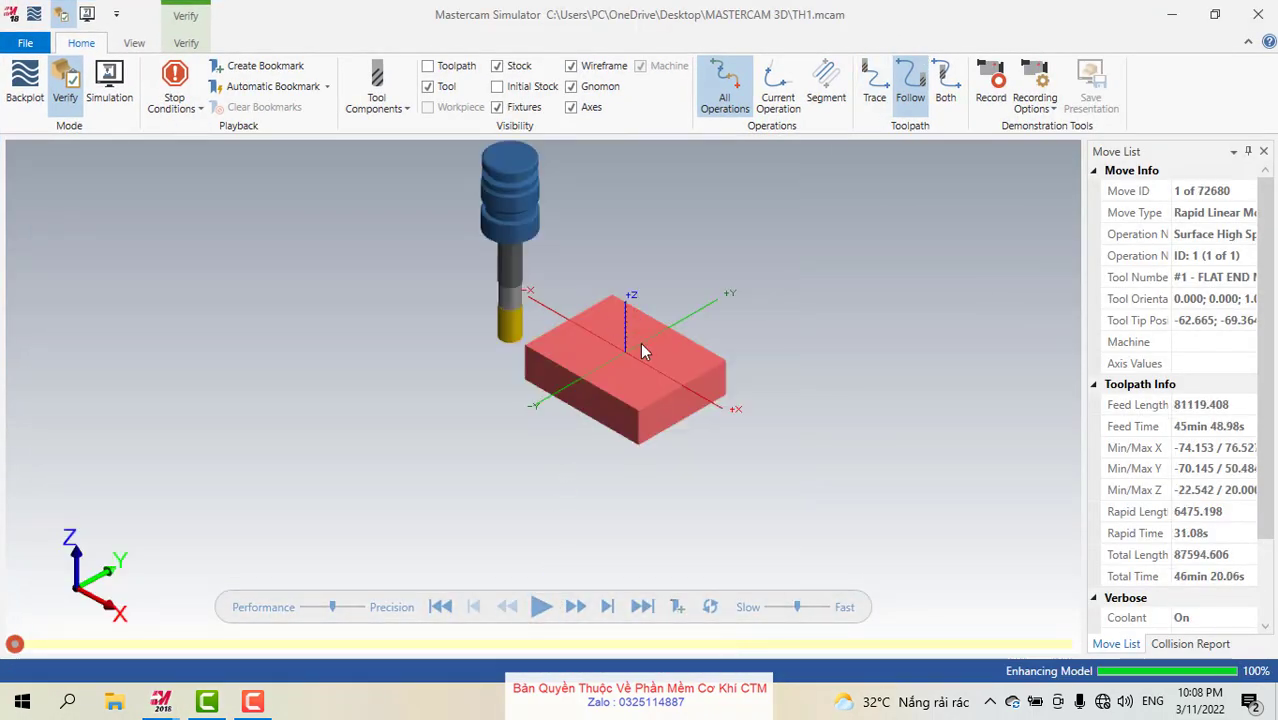
{"action": "scroll", "coordinate": [640, 342], "scroll_direction": "up", "scroll_amount": 2}
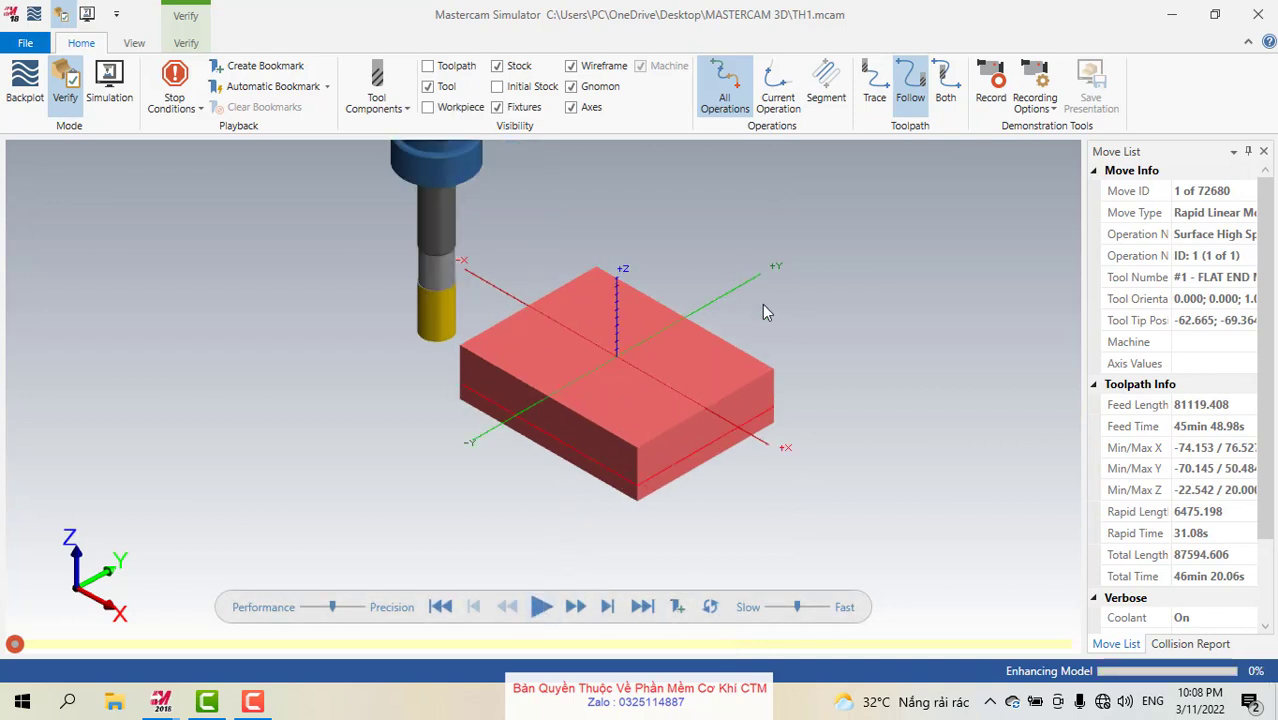
{"action": "left_click", "coordinate": [541, 606]}
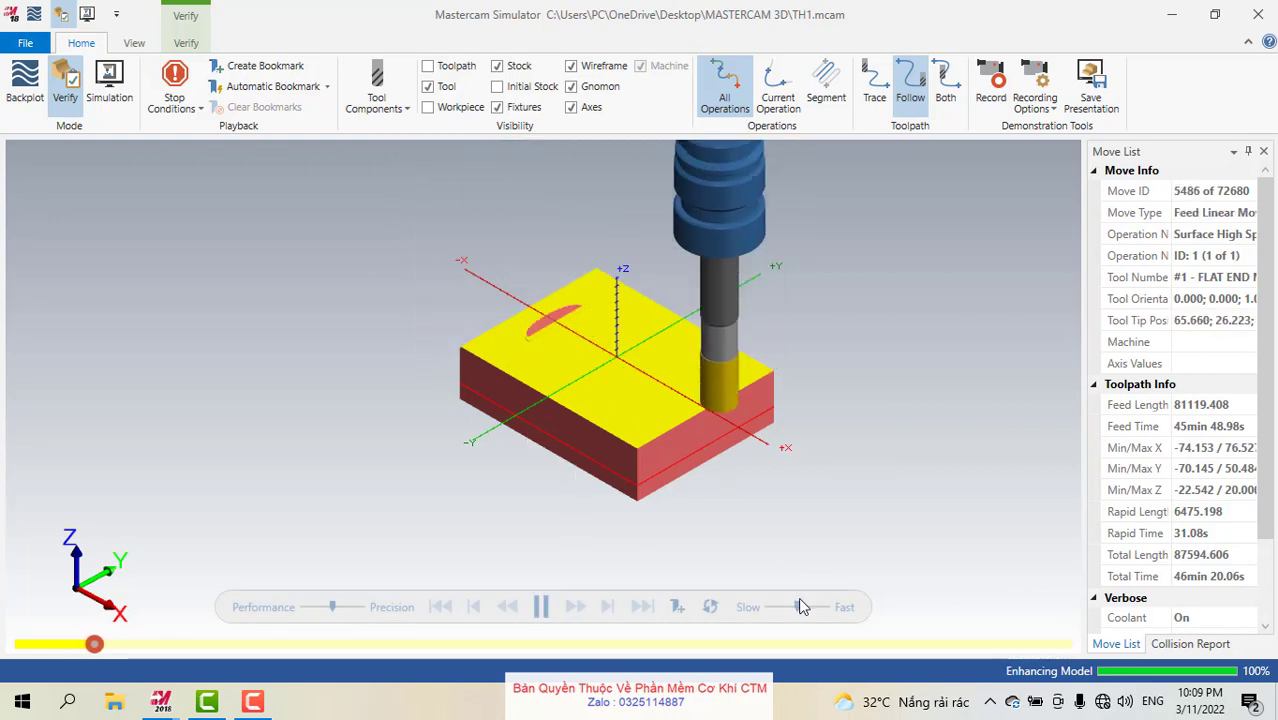
{"action": "left_click_drag", "start_coordinate": [807, 606], "coordinate": [814, 611]}
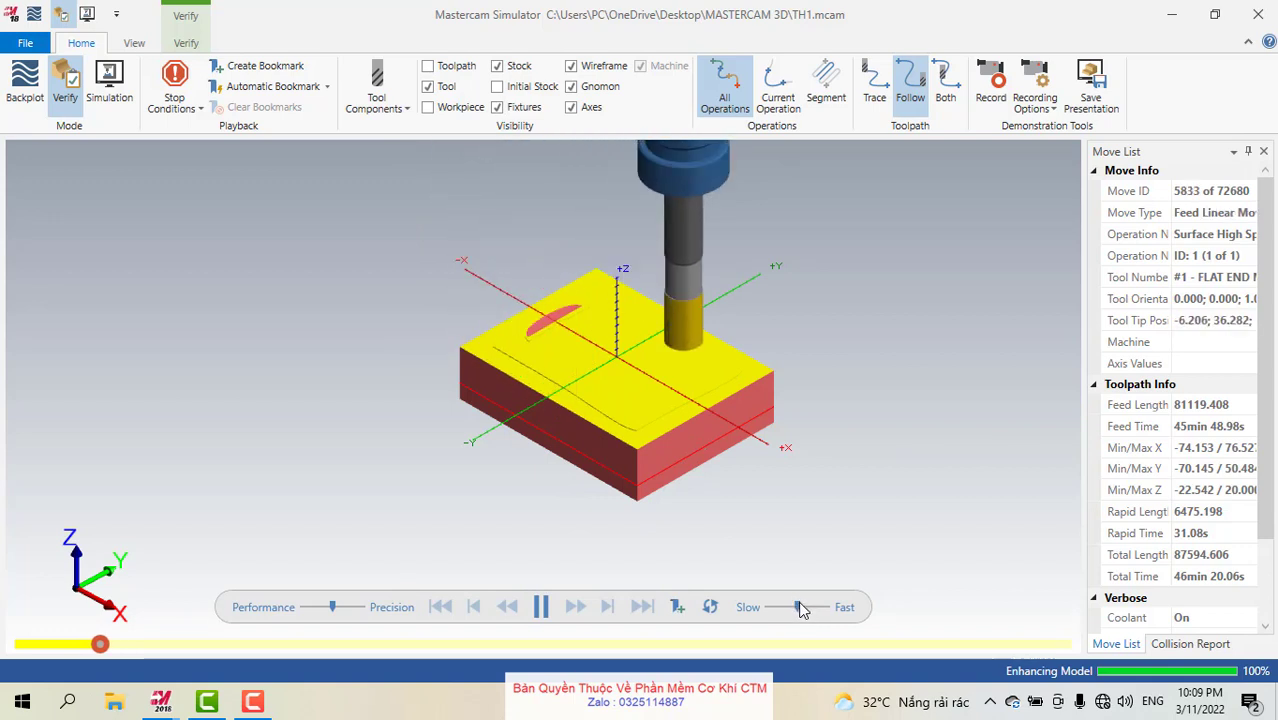
{"action": "left_click", "coordinate": [814, 611]}
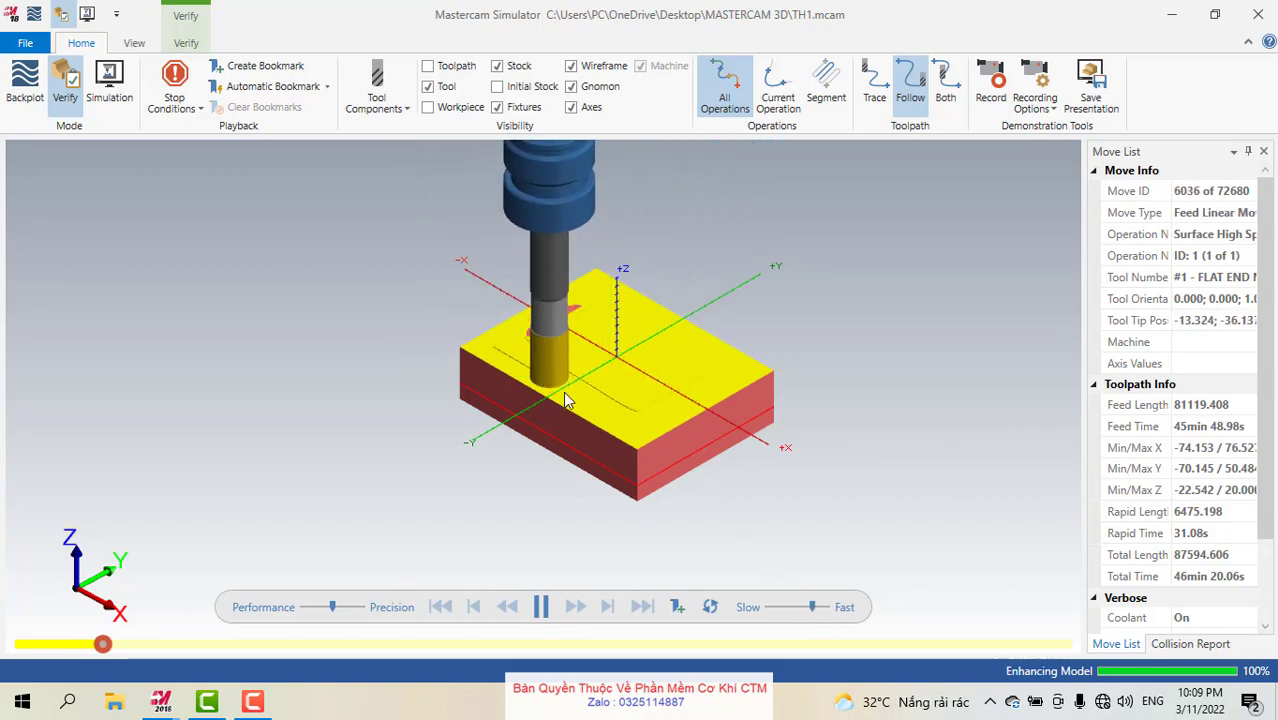
{"action": "scroll", "coordinate": [563, 391], "scroll_direction": "up", "scroll_amount": 3}
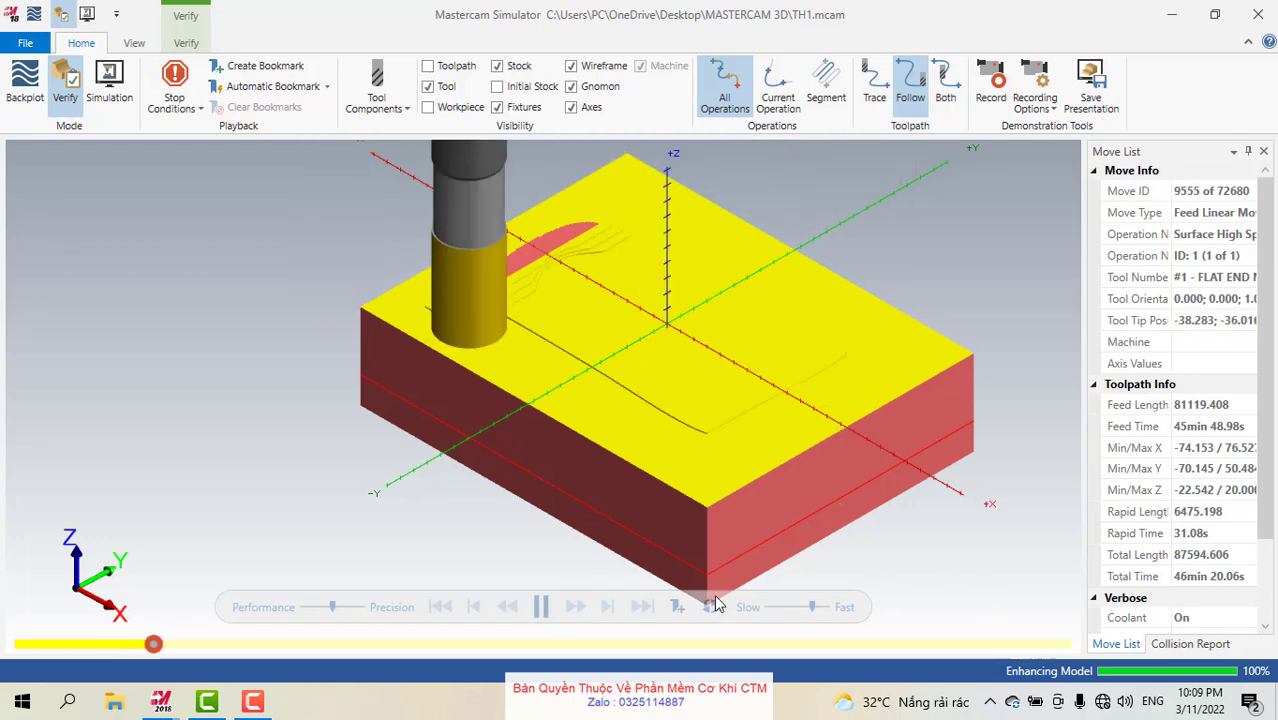
{"action": "left_click_drag", "start_coordinate": [813, 607], "coordinate": [827, 608]}
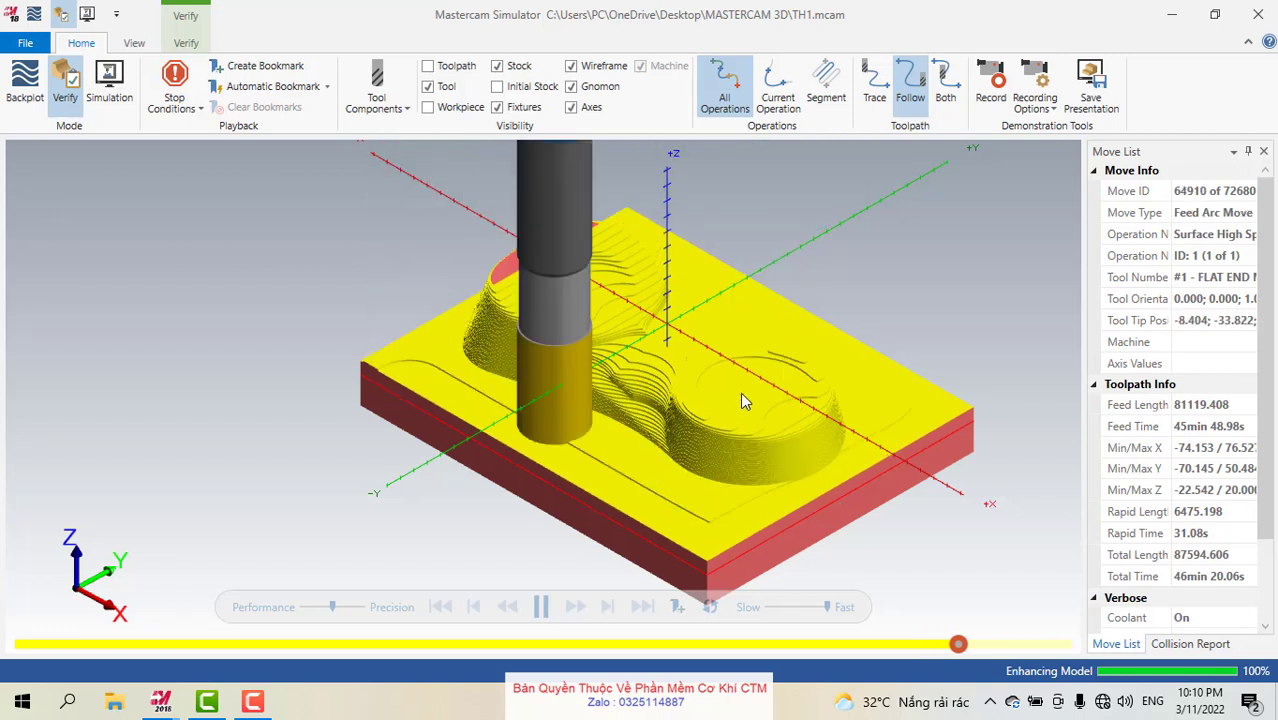
Examine the total machining time and the roughed stock in the simulation, and close the simulator.
{"action": "scroll", "coordinate": [680, 385], "scroll_direction": "up", "scroll_amount": 2}
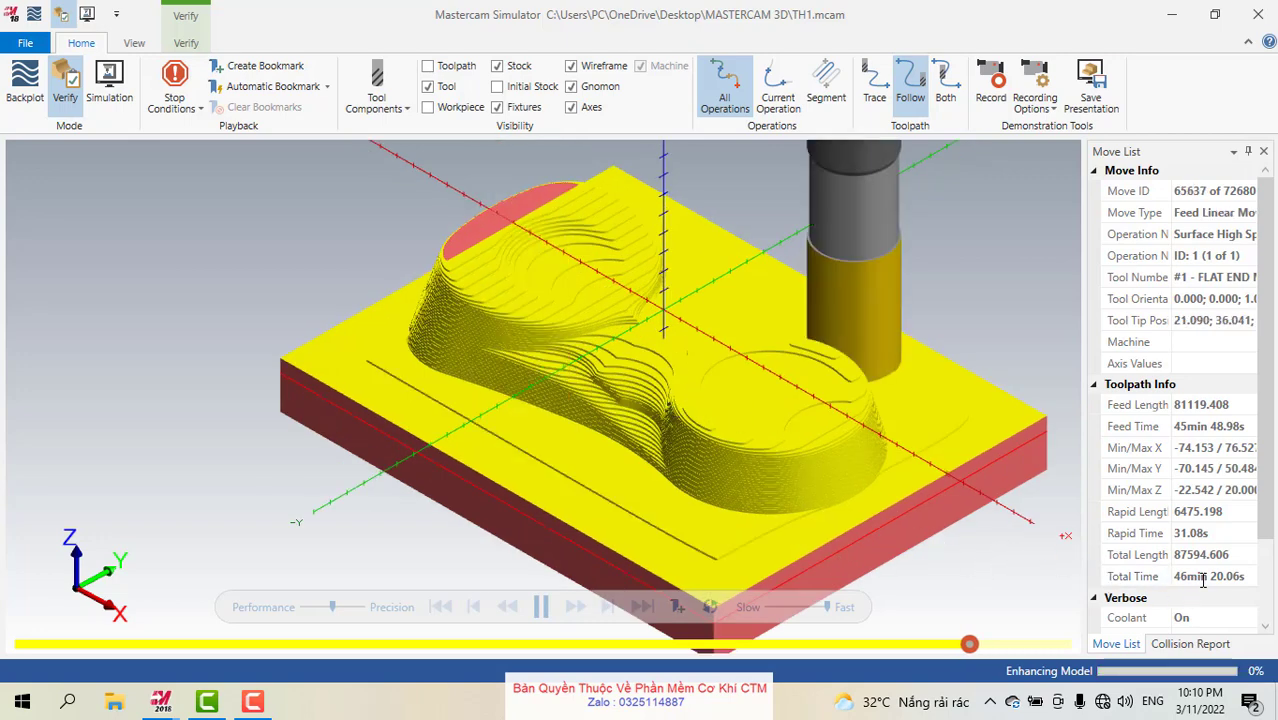
{"action": "left_click", "coordinate": [1240, 578]}
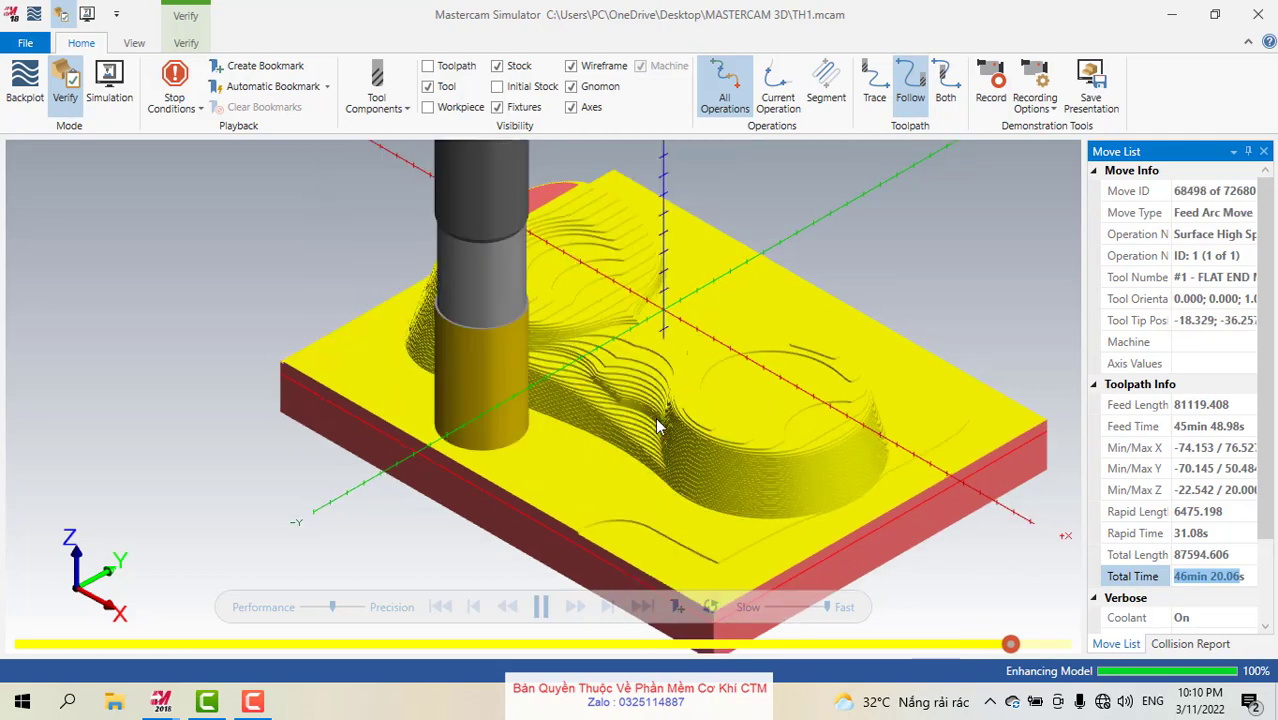
{"action": "scroll", "coordinate": [659, 426], "scroll_direction": "down", "scroll_amount": 3}
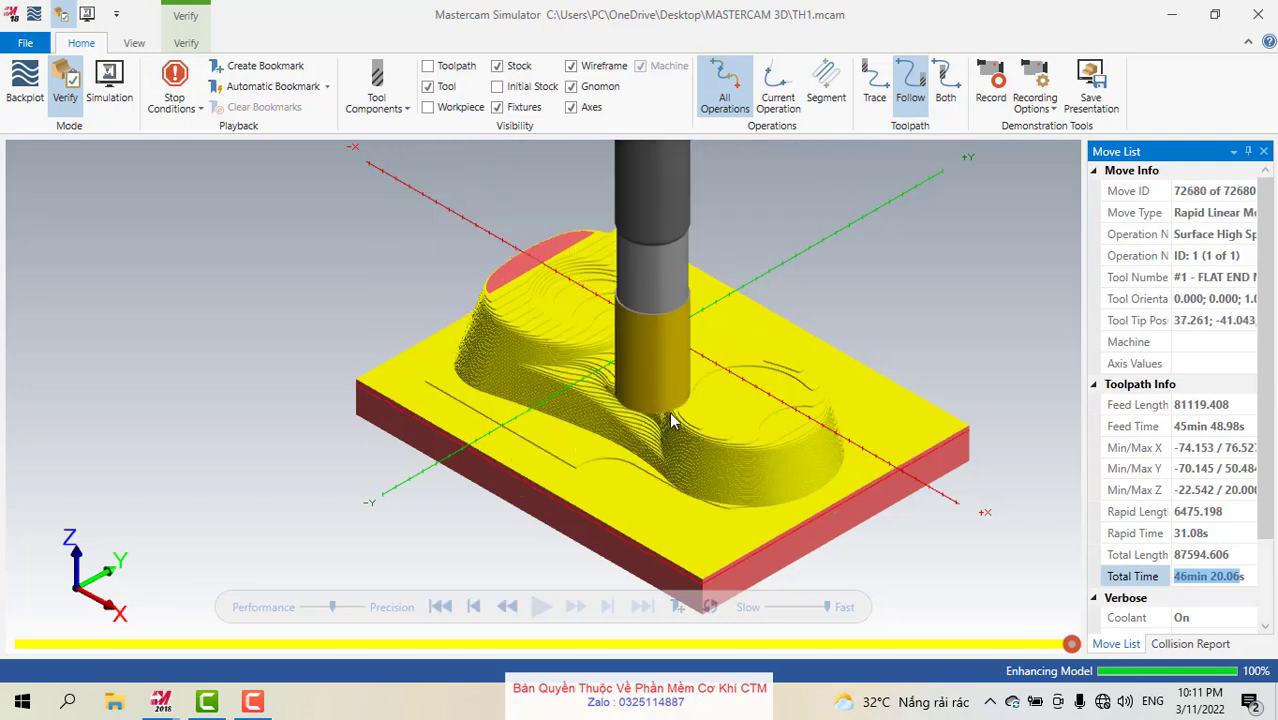
{"action": "scroll", "coordinate": [695, 387], "scroll_direction": "up", "scroll_amount": 2}
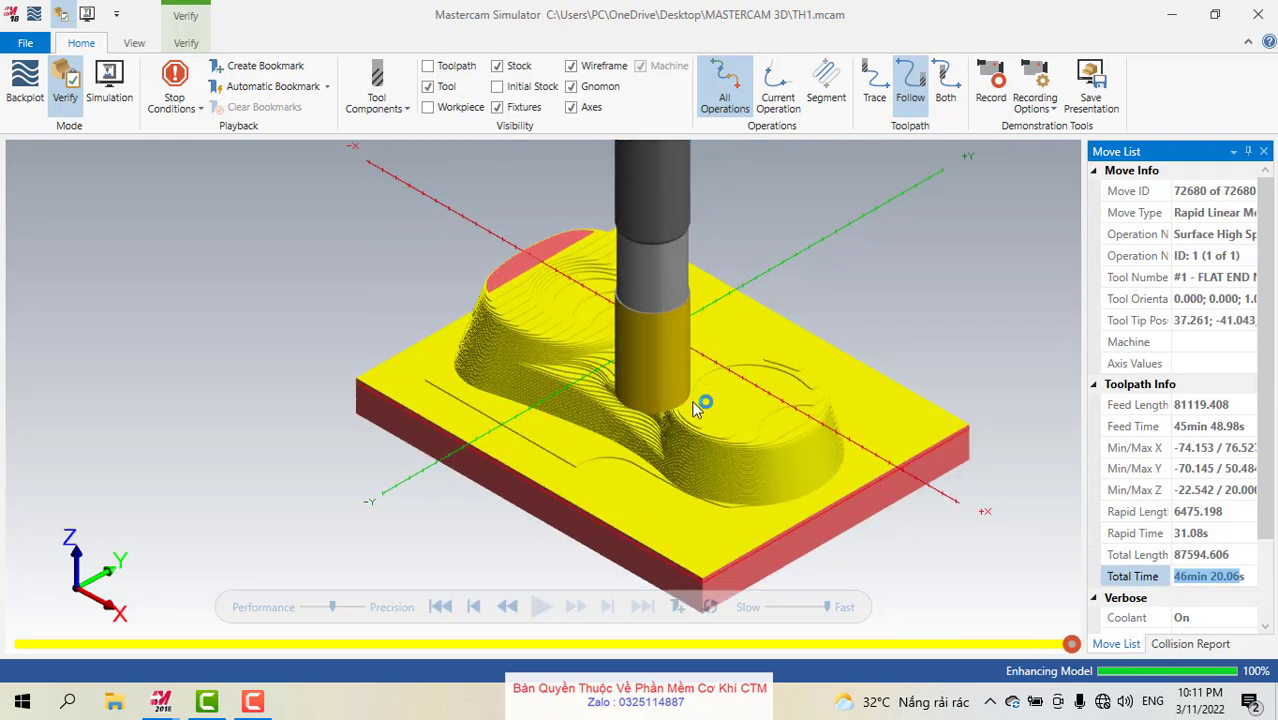
{"action": "mouse_move", "coordinate": [704, 397]}
{"action": "middle_mouse_down"}
{"action": "mouse_move", "coordinate": [713, 377]}
{"action": "mouse_move", "coordinate": [730, 388]}
{"action": "mouse_move", "coordinate": [705, 388]}
{"action": "mouse_move", "coordinate": [708, 400]}
{"action": "middle_mouse_up"}
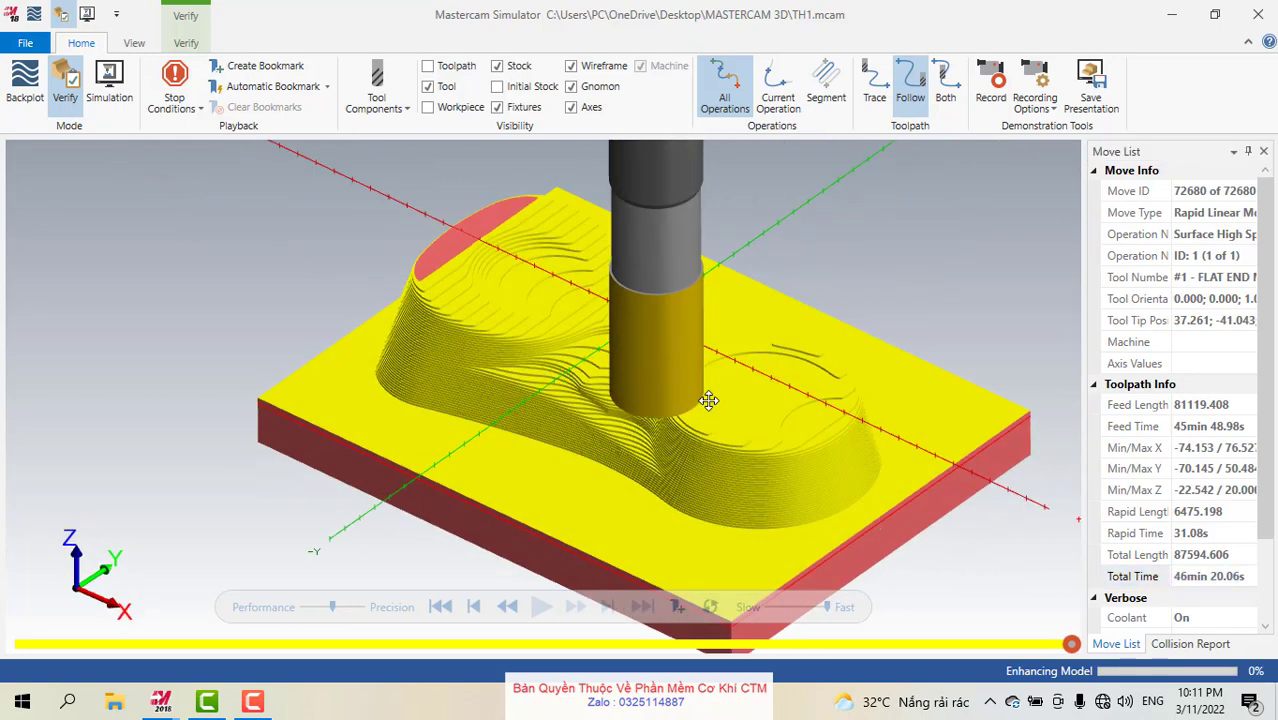
{"action": "left_click", "coordinate": [1257, 14]}
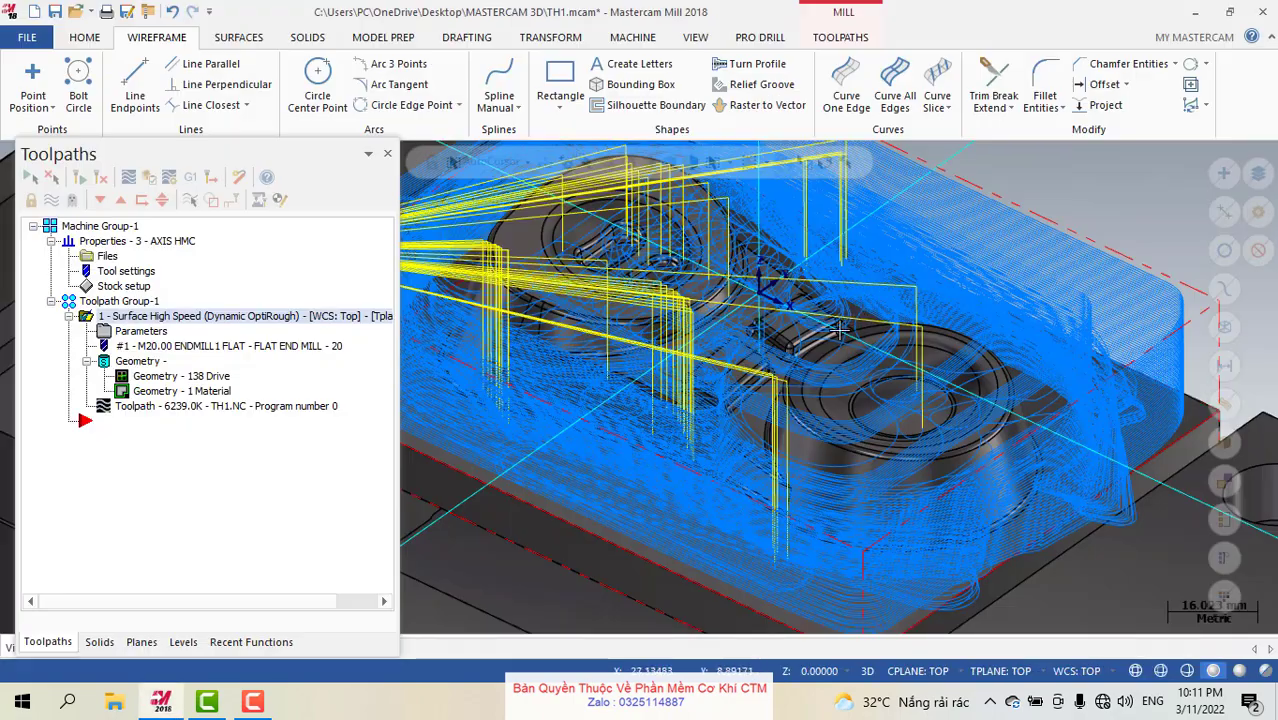
Change the retract method in the operation's linking parameters to Minimum Vertical Retract.
{"action": "middle_click_drag", "start_coordinate": [870, 310], "coordinate": [857, 334]}
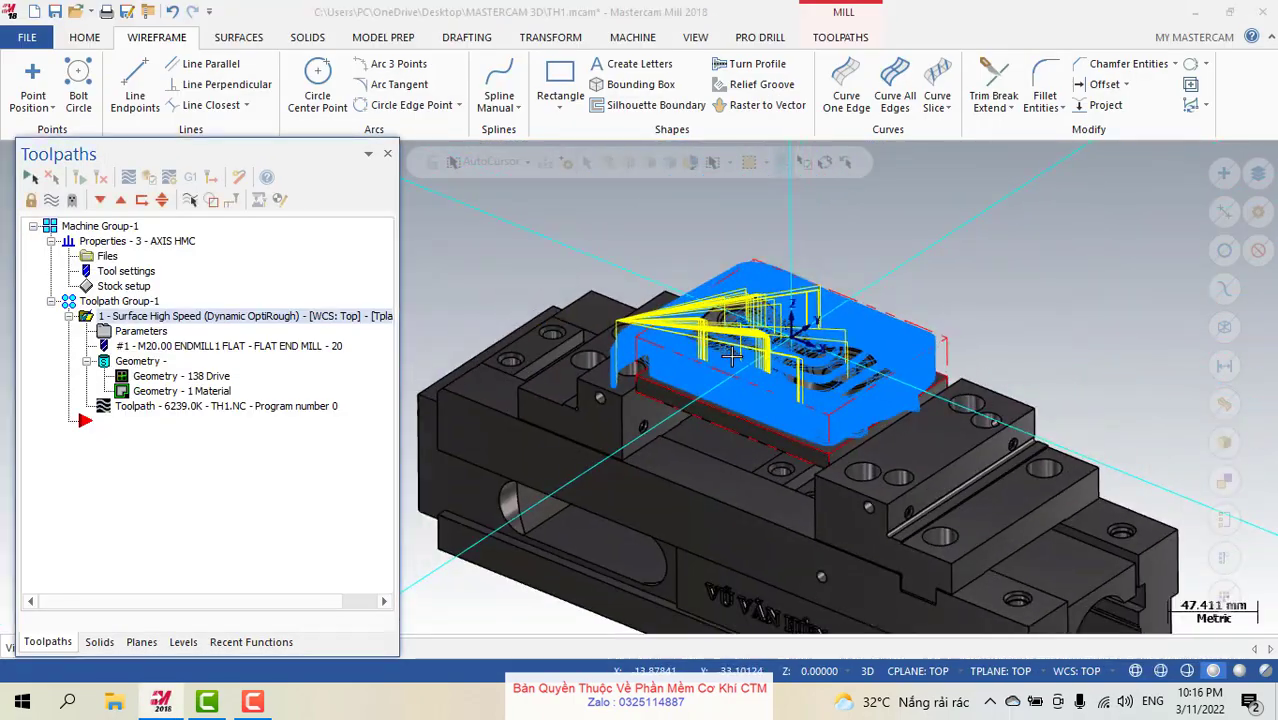
{"action": "scroll", "coordinate": [570, 298], "scroll_direction": "up", "scroll_amount": 4}
{"action": "scroll", "coordinate": [570, 298], "scroll_direction": "down", "scroll_amount": 1}
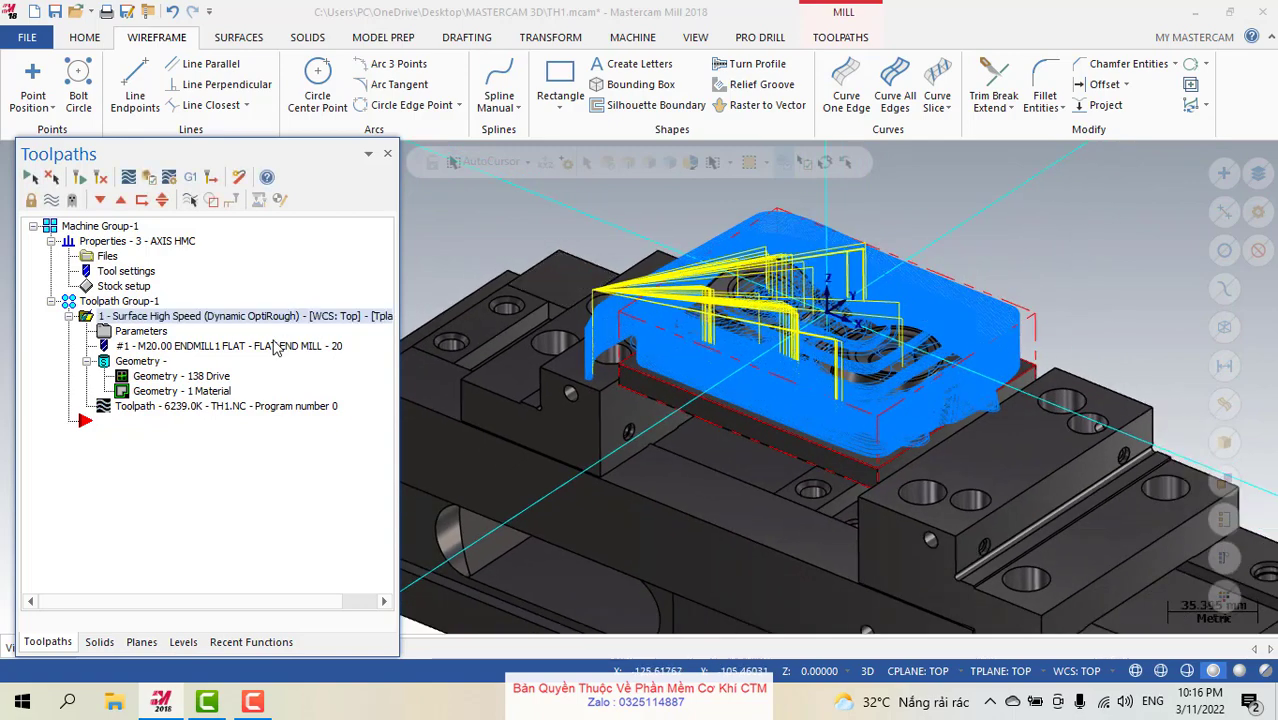
{"action": "left_click", "coordinate": [140, 330]}
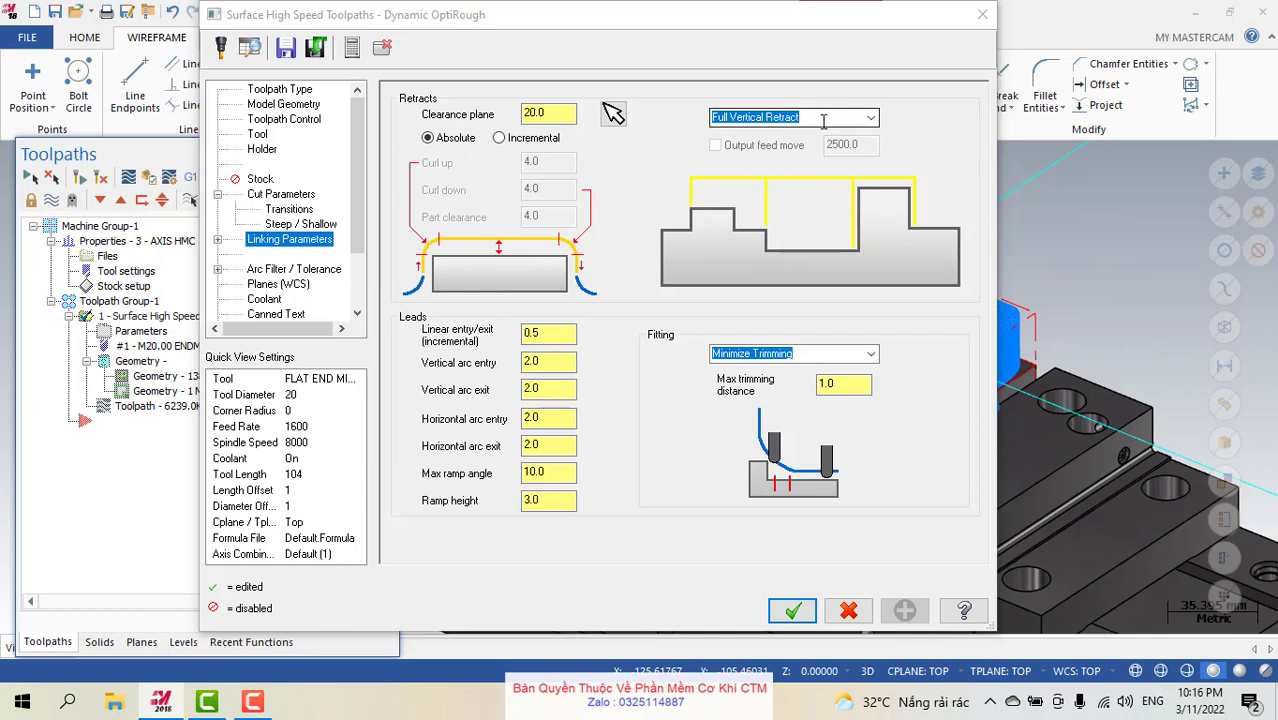
{"action": "double_click", "coordinate": [550, 110]}
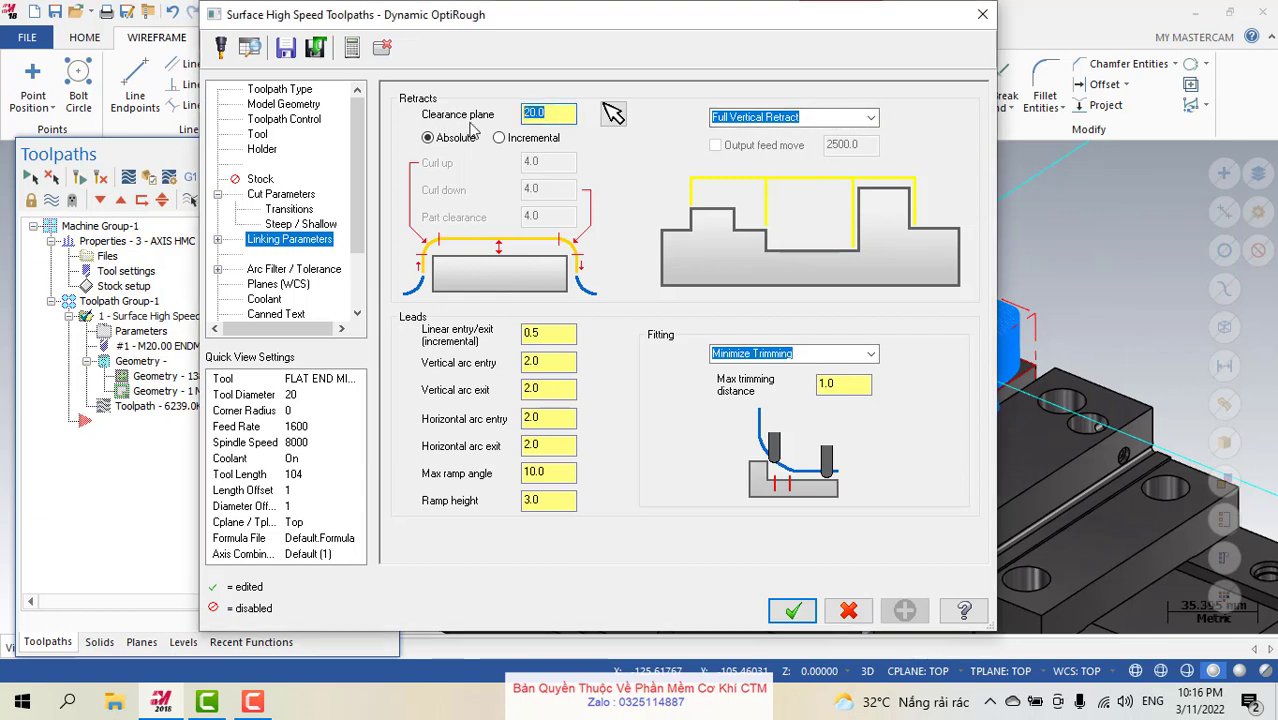
{"action": "left_click", "coordinate": [859, 119]}
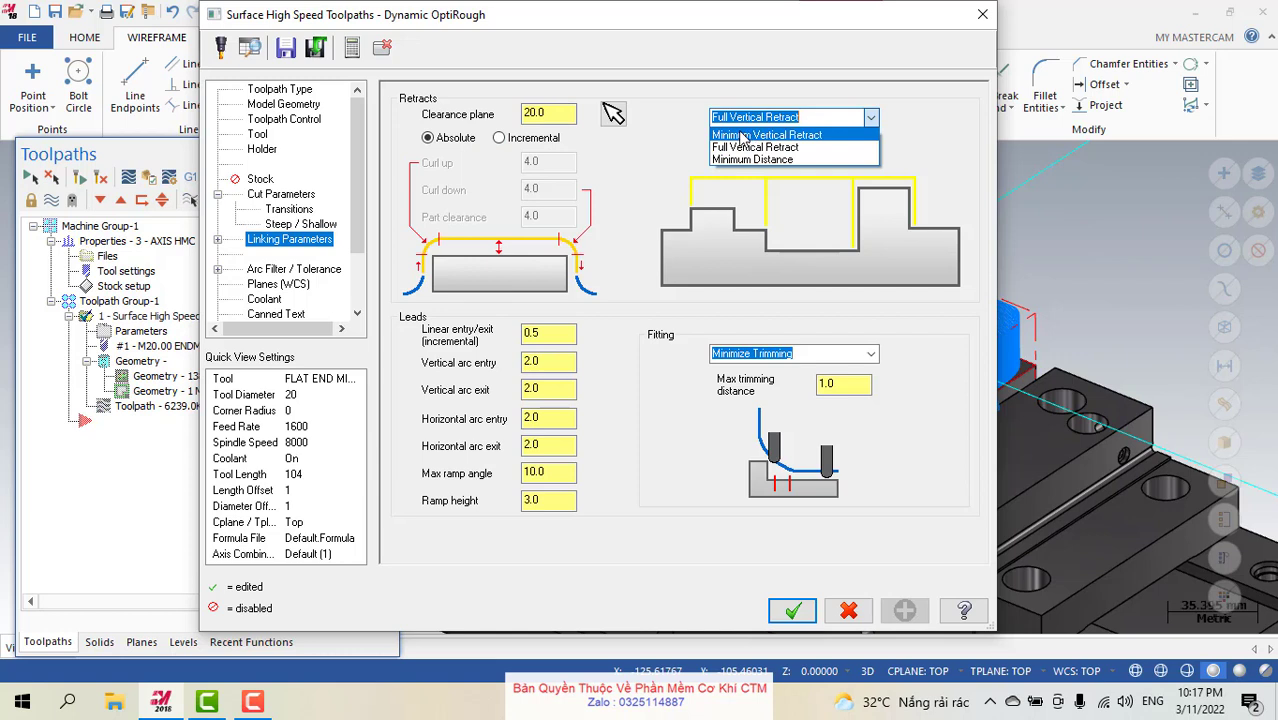
{"action": "left_click", "coordinate": [742, 135]}
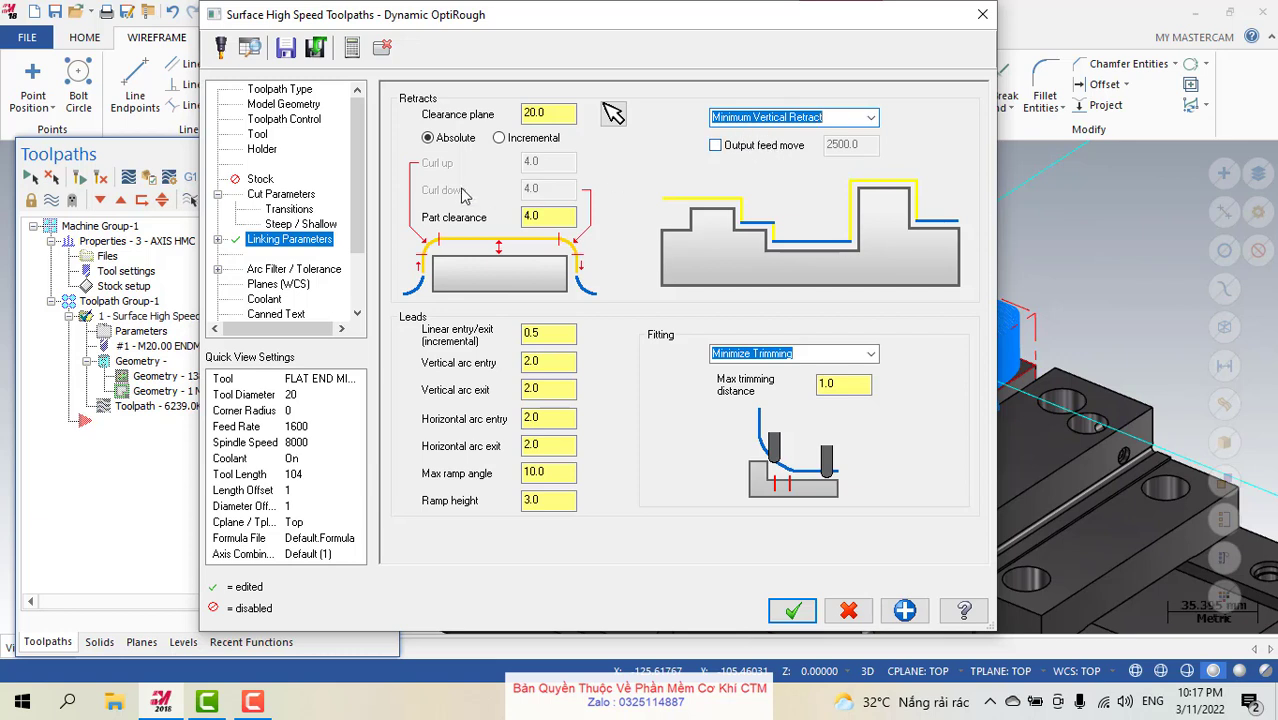
Set the clearance plane to Incremental, keeping the part clearance at 4.0.
{"action": "left_click", "coordinate": [542, 218]}
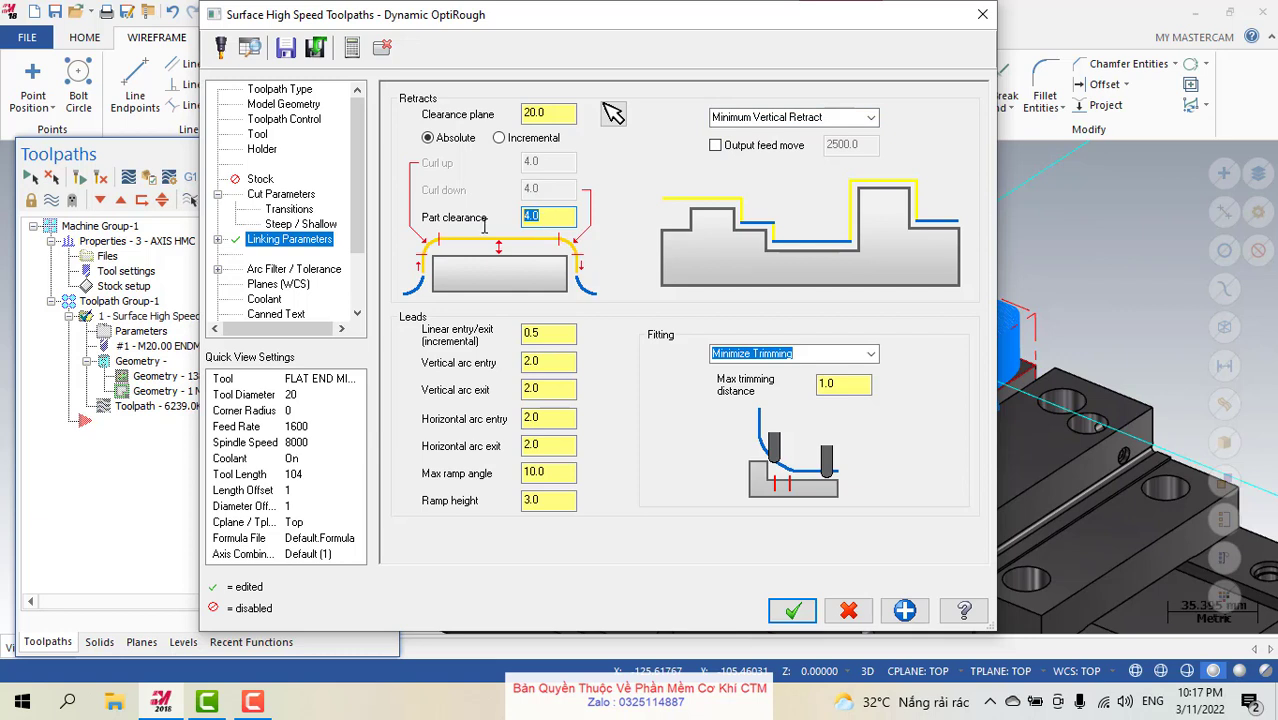
{"action": "left_click", "coordinate": [500, 138]}
{"action": "left_click", "coordinate": [502, 140]}
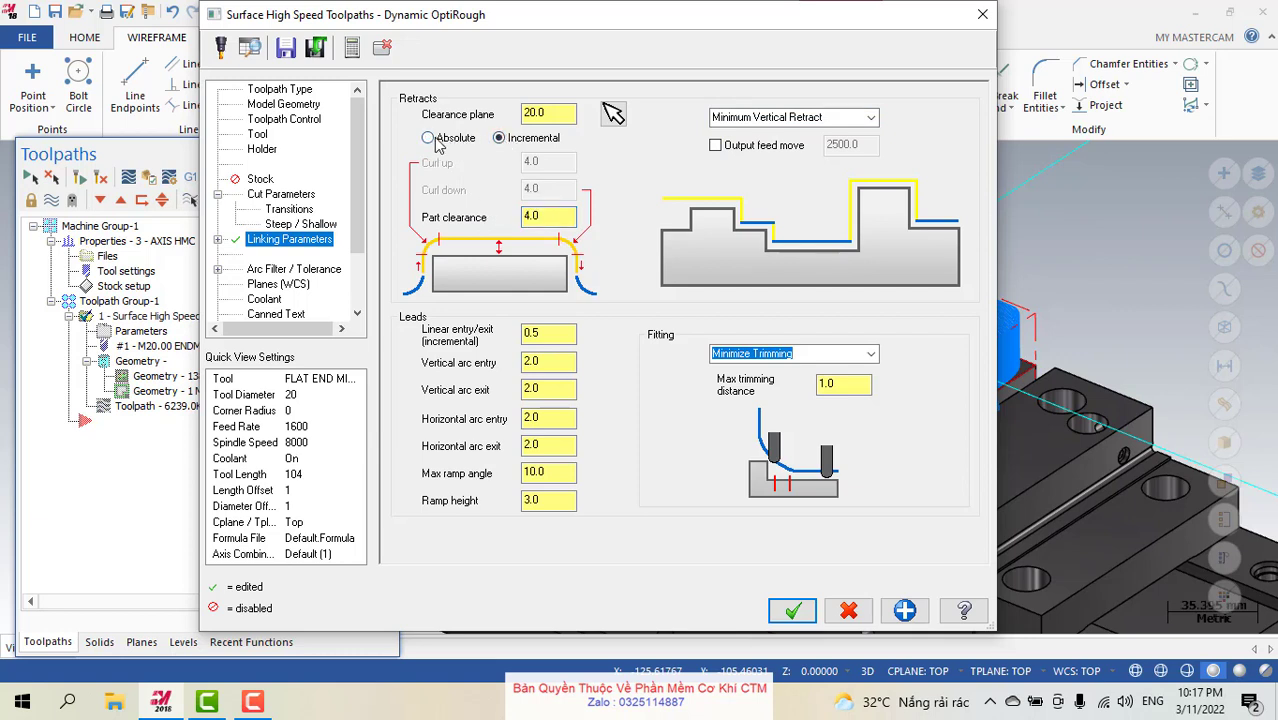
{"action": "double_click", "coordinate": [531, 216]}
{"action": "left_click", "coordinate": [536, 217]}
{"action": "left_click", "coordinate": [535, 218]}
{"action": "left_click_drag", "start_coordinate": [535, 220], "coordinate": [512, 222]}
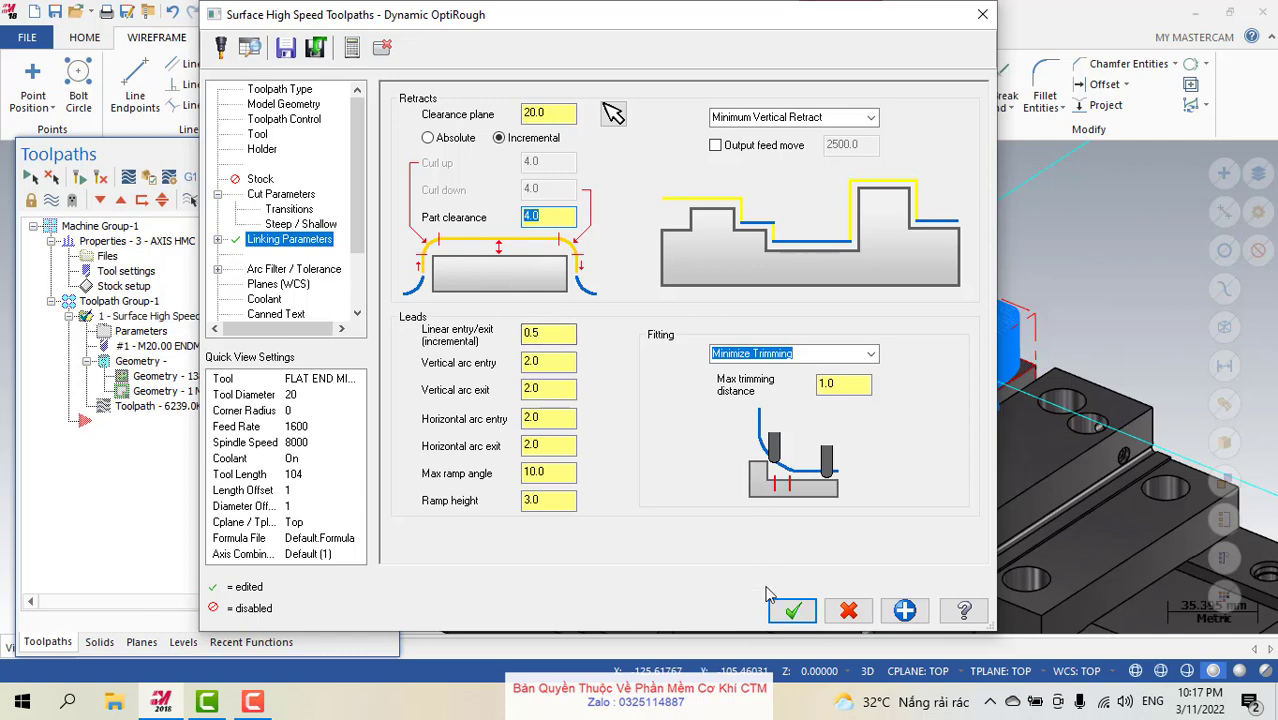
Accept the changed linking parameters, regenerate the toolpath and inspect its retract moves around the core.
{"action": "left_click", "coordinate": [791, 610]}
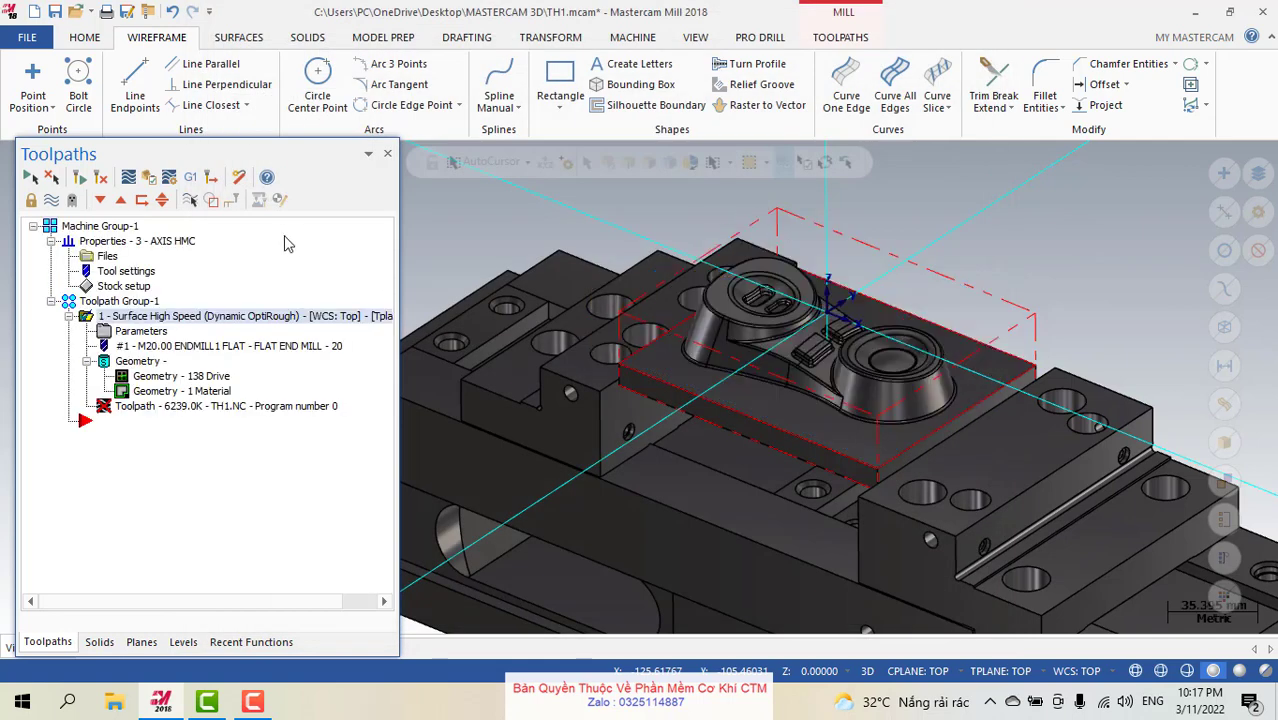
{"action": "left_click", "coordinate": [79, 177]}
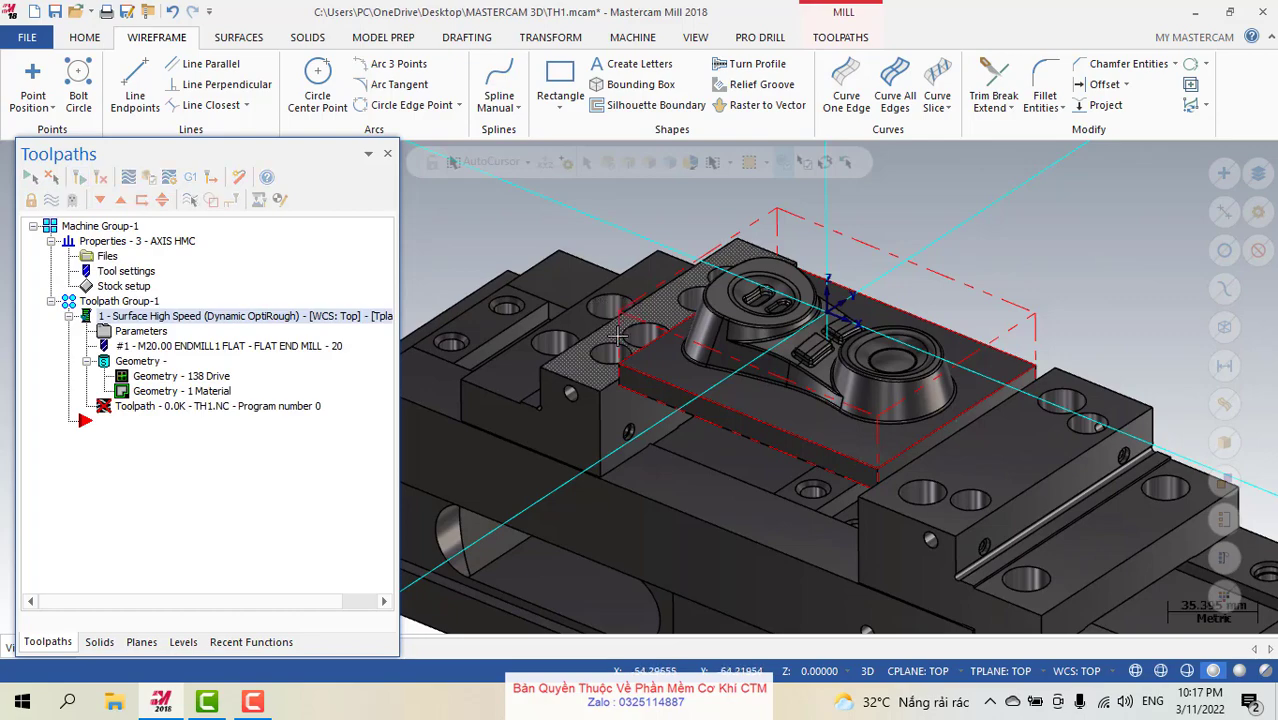
{"action": "scroll", "coordinate": [620, 368], "scroll_direction": "down", "scroll_amount": 2}
{"action": "scroll", "coordinate": [620, 368], "scroll_direction": "down", "scroll_amount": 1}
{"action": "middle_click_drag", "start_coordinate": [620, 368], "coordinate": [769, 348]}
{"action": "scroll", "coordinate": [627, 358], "scroll_direction": "up", "scroll_amount": 5}
{"action": "scroll", "coordinate": [769, 348], "scroll_direction": "up", "scroll_amount": 8}
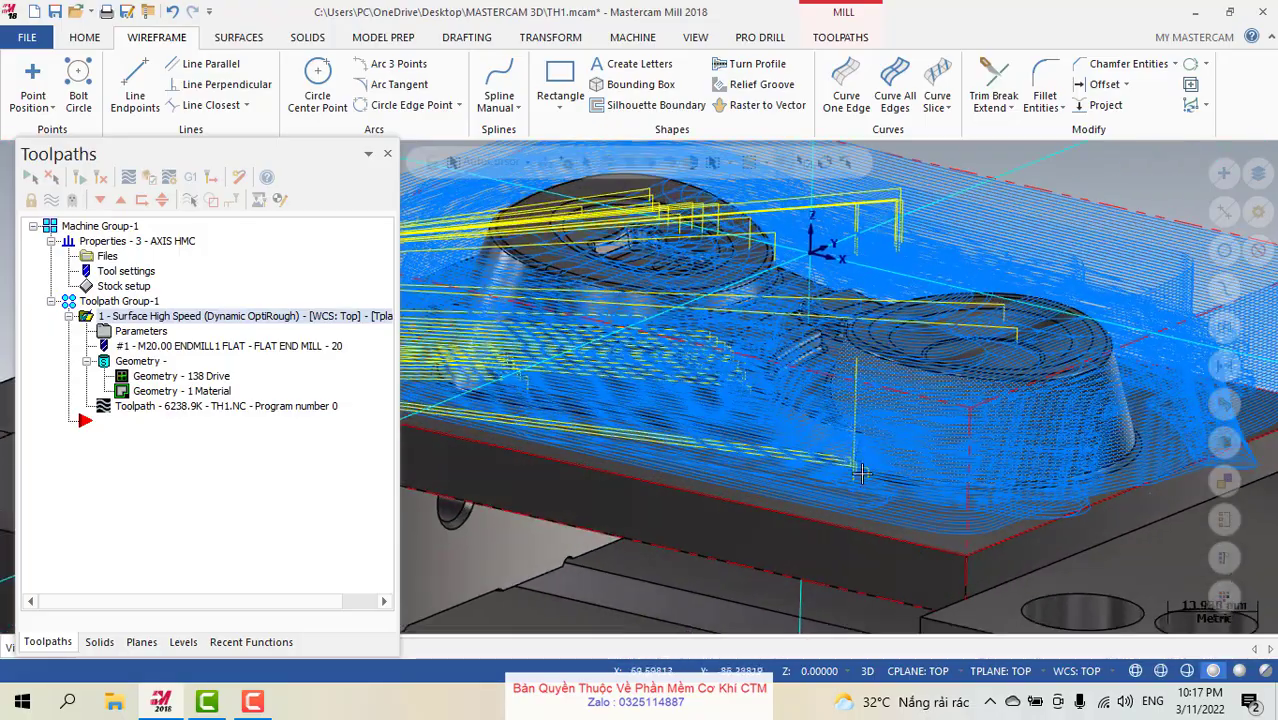
{"action": "scroll", "coordinate": [864, 494], "scroll_direction": "down", "scroll_amount": 8}
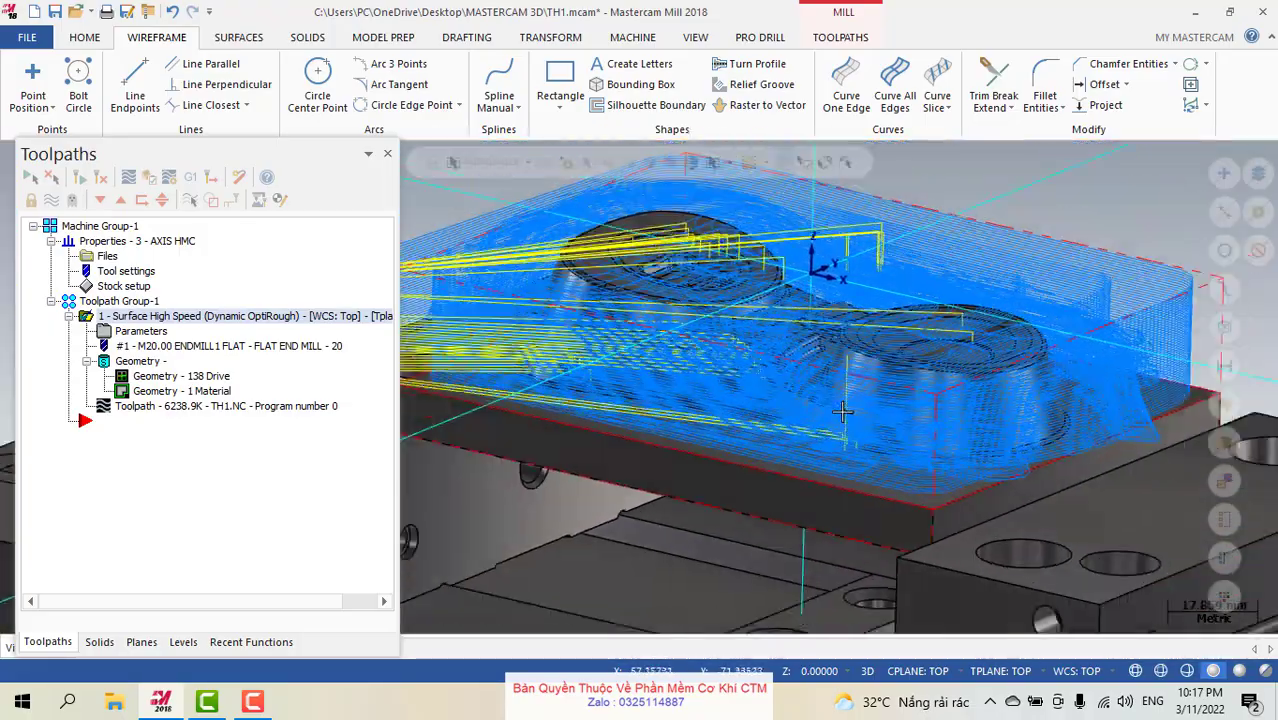
Change the retract method in the Dynamic OptiRough operation's linking parameters to Minimum Distance.
{"action": "middle_click_drag", "start_coordinate": [843, 411], "coordinate": [827, 436]}
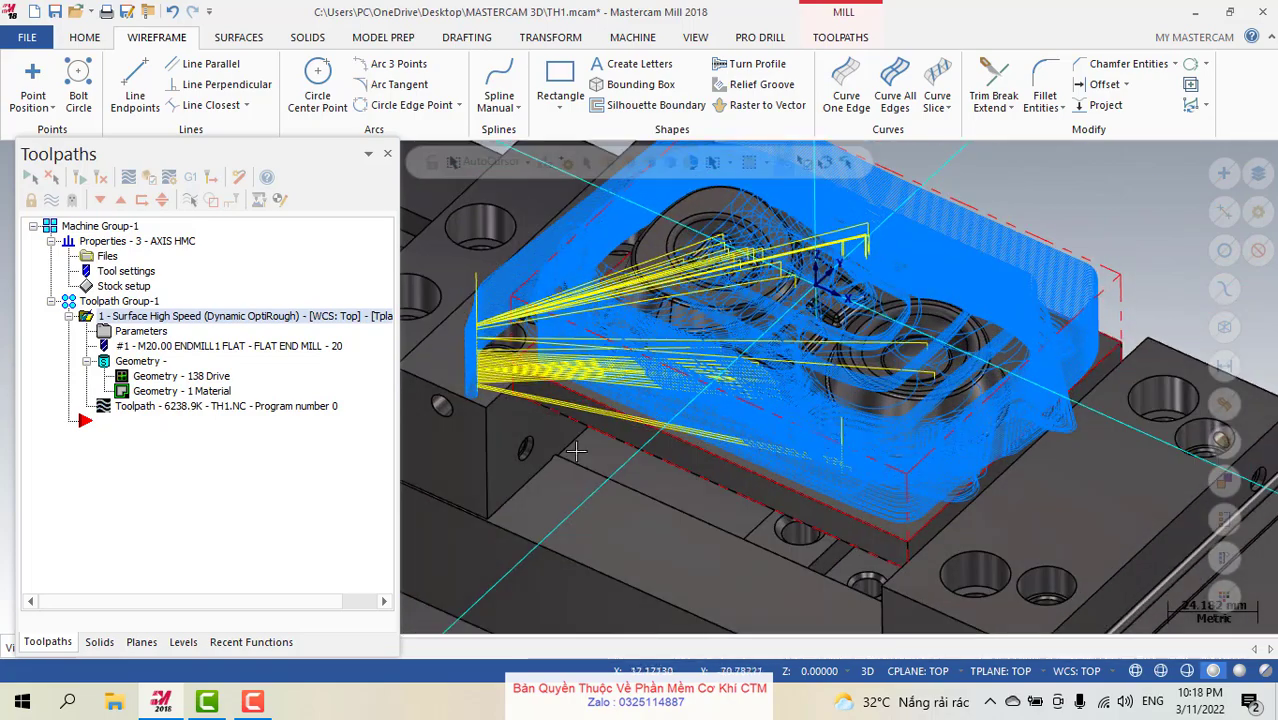
{"action": "double_click", "coordinate": [140, 331]}
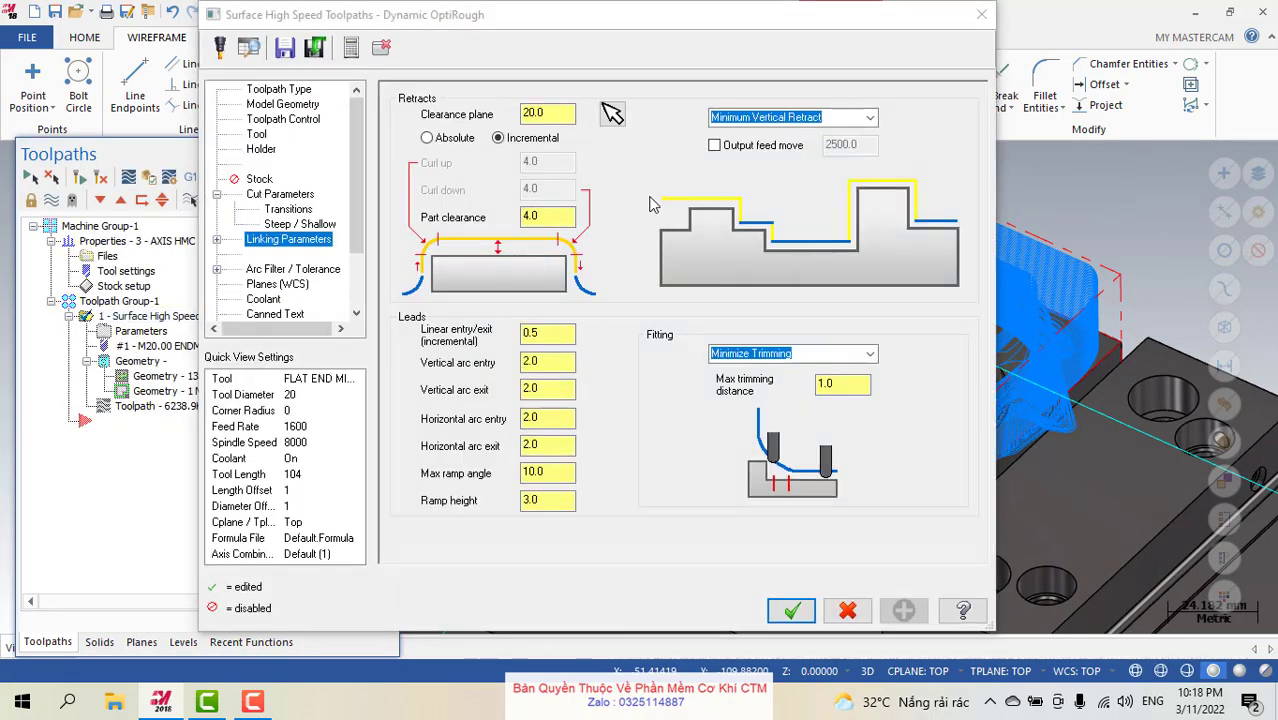
{"action": "left_click", "coordinate": [871, 119]}
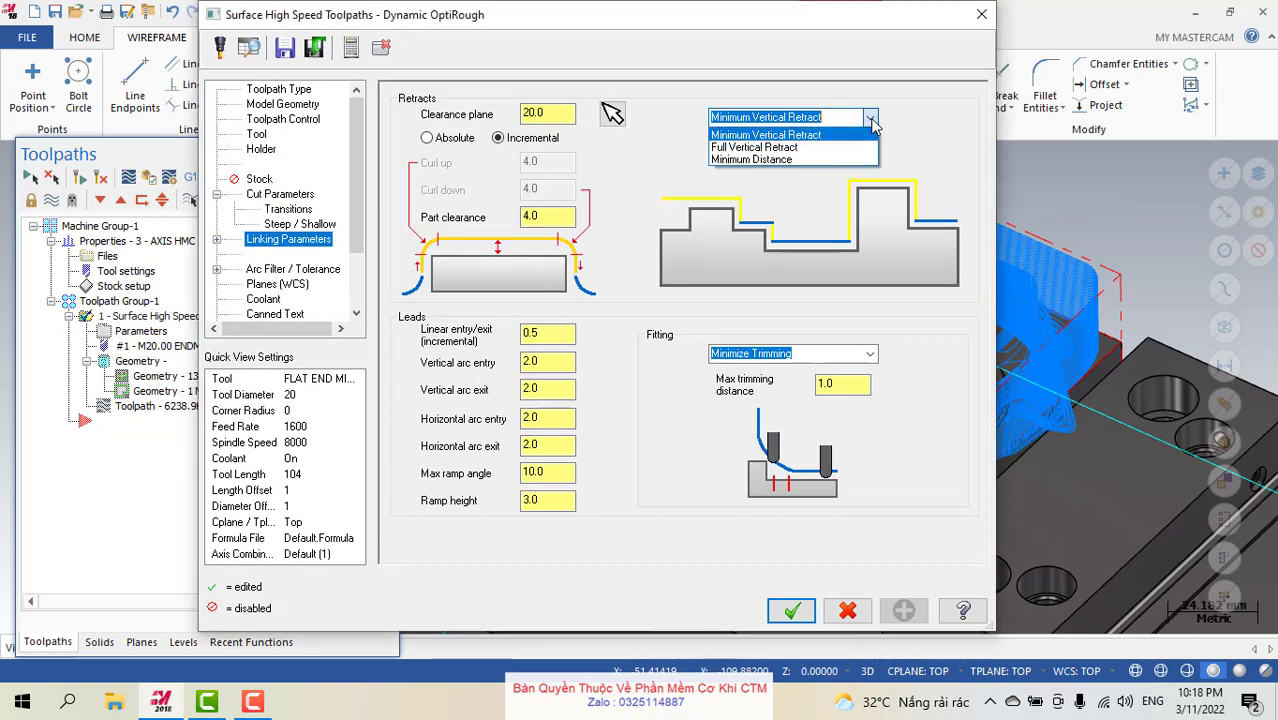
{"action": "left_click", "coordinate": [871, 119]}
{"action": "left_click", "coordinate": [871, 119]}
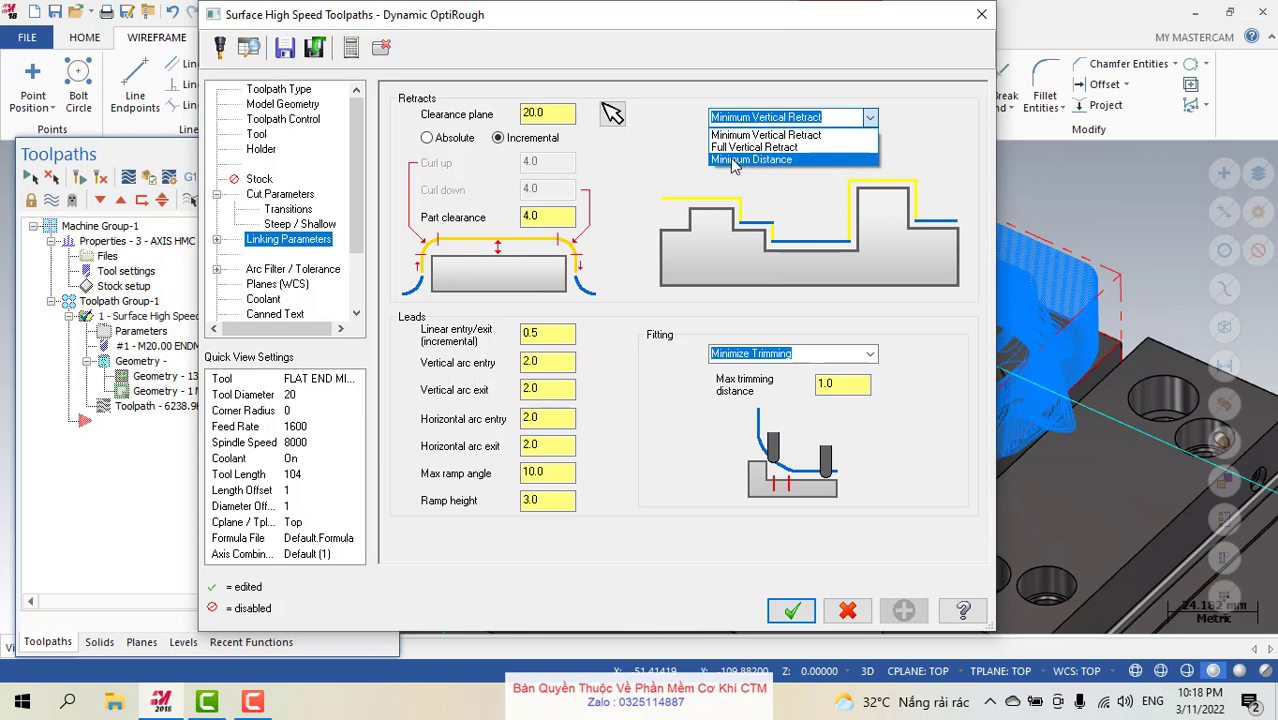
{"action": "left_click", "coordinate": [735, 162]}
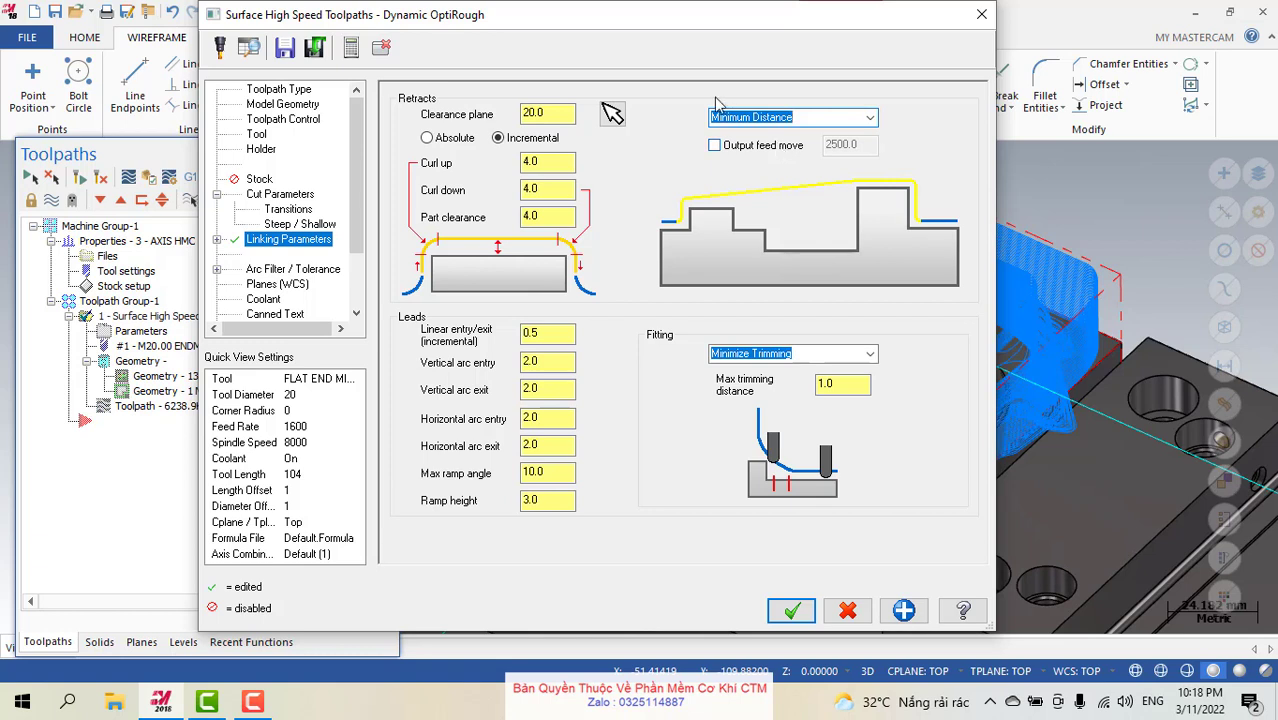
Set both the curl up and curl down retract values to 10.0.
{"action": "double_click", "coordinate": [540, 164]}
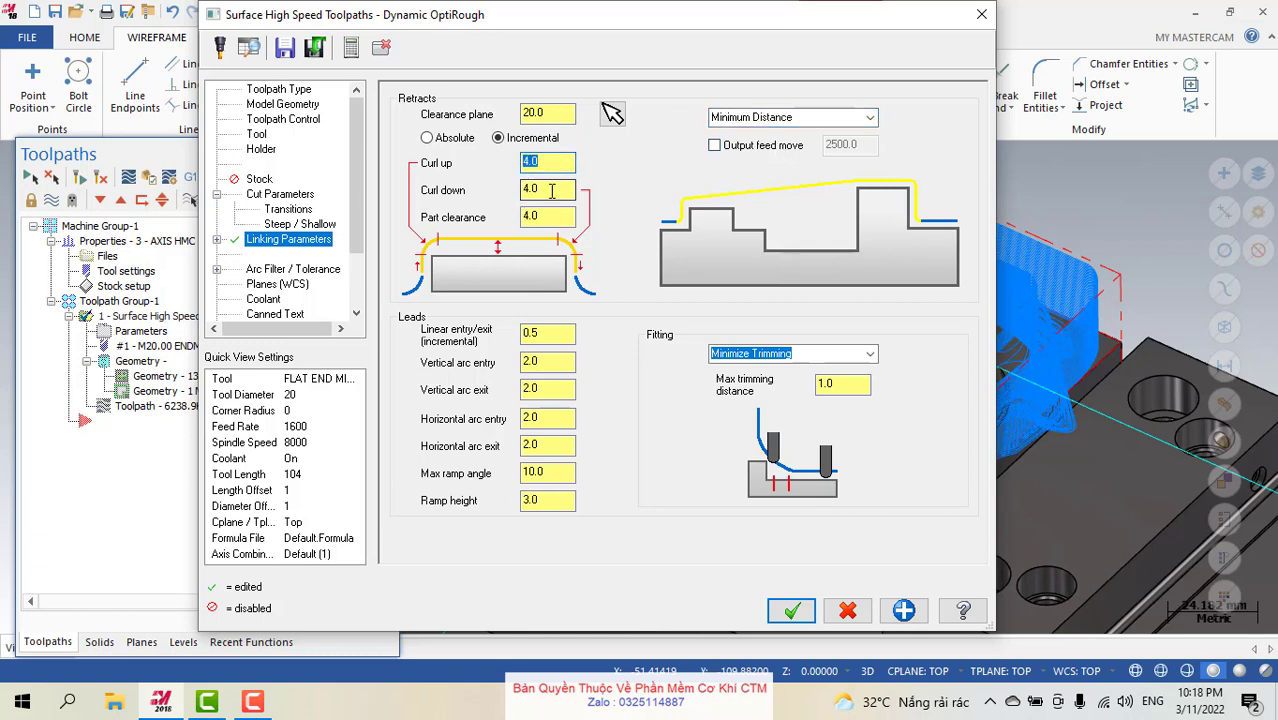
{"action": "double_click", "coordinate": [540, 190]}
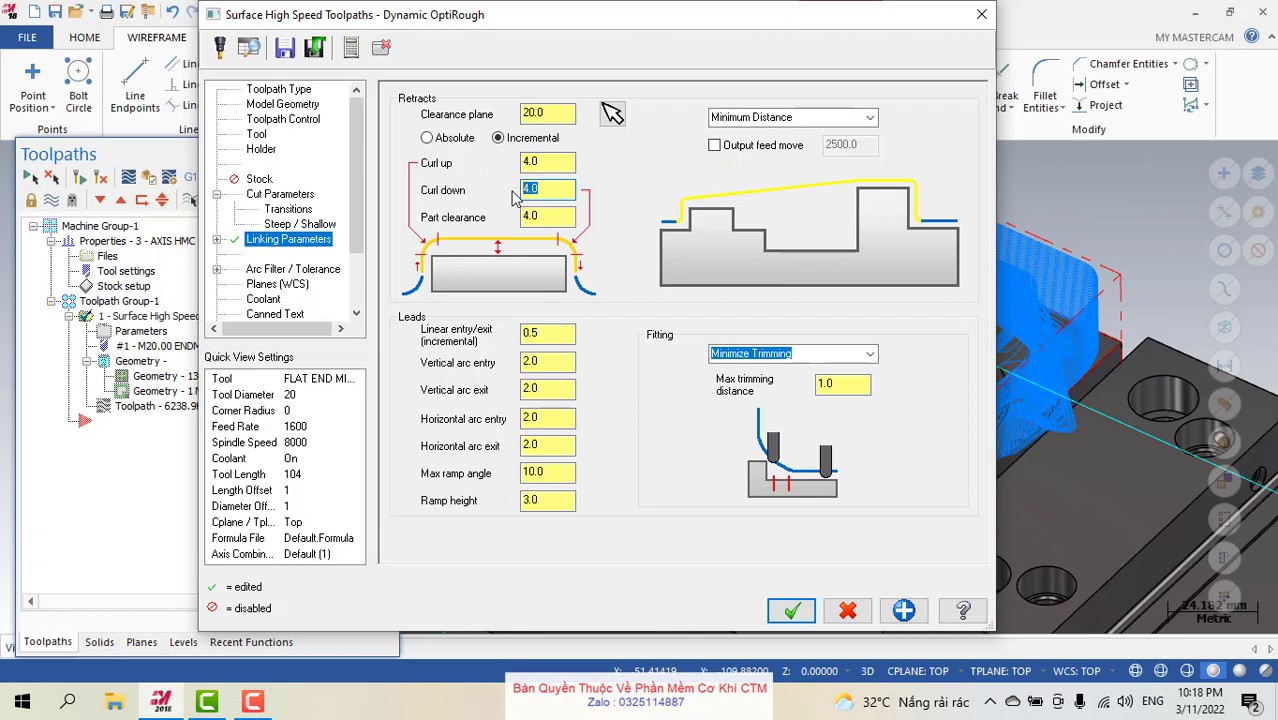
{"action": "double_click", "coordinate": [540, 163]}
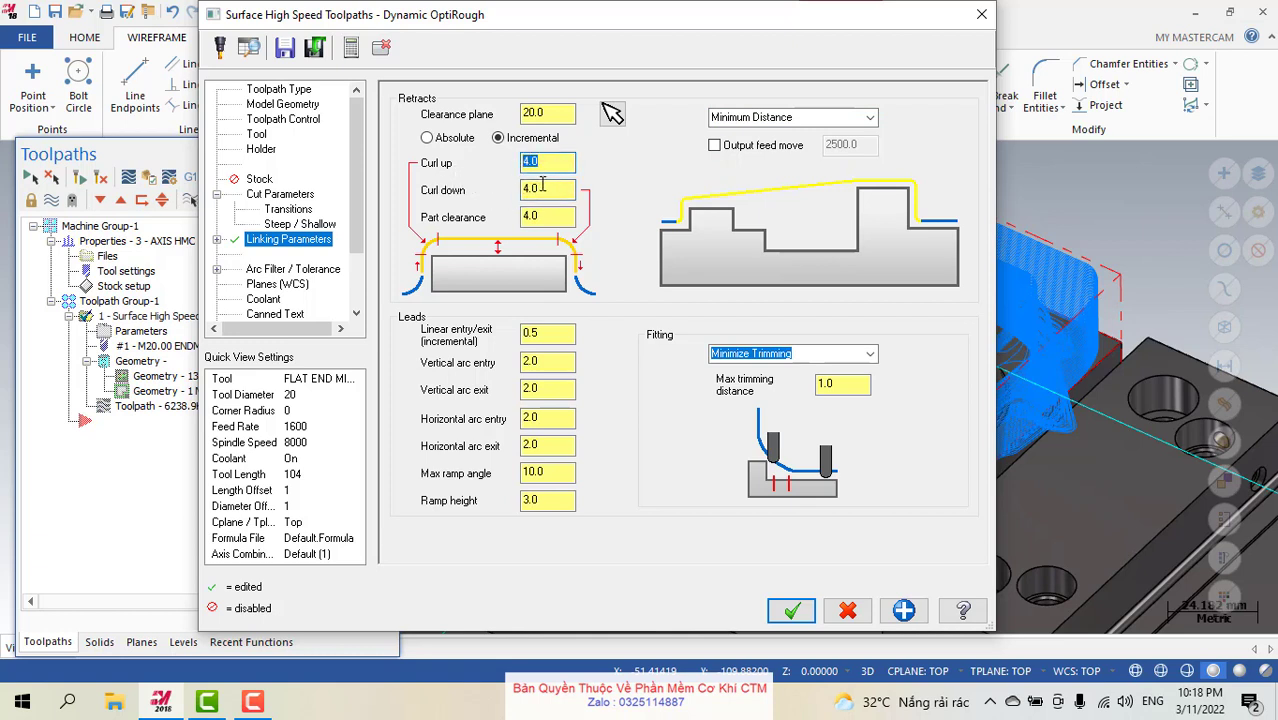
{"action": "double_click", "coordinate": [540, 188]}
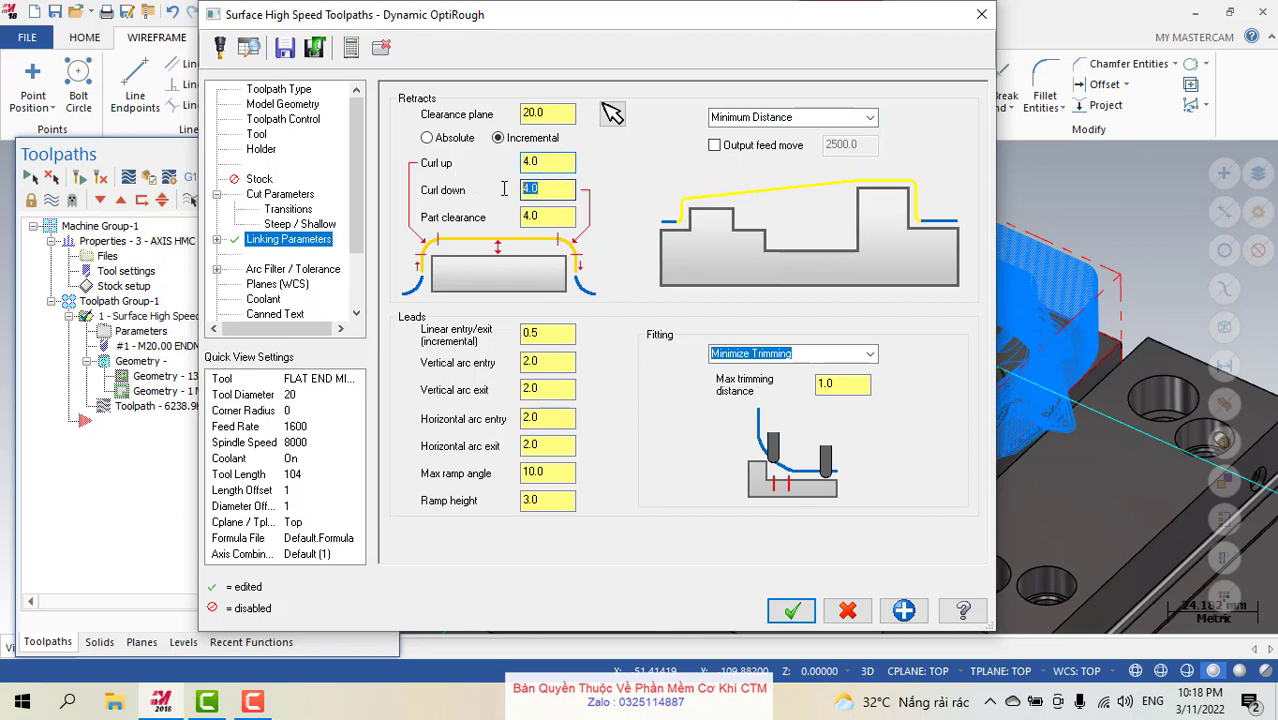
{"action": "left_click", "coordinate": [519, 163]}
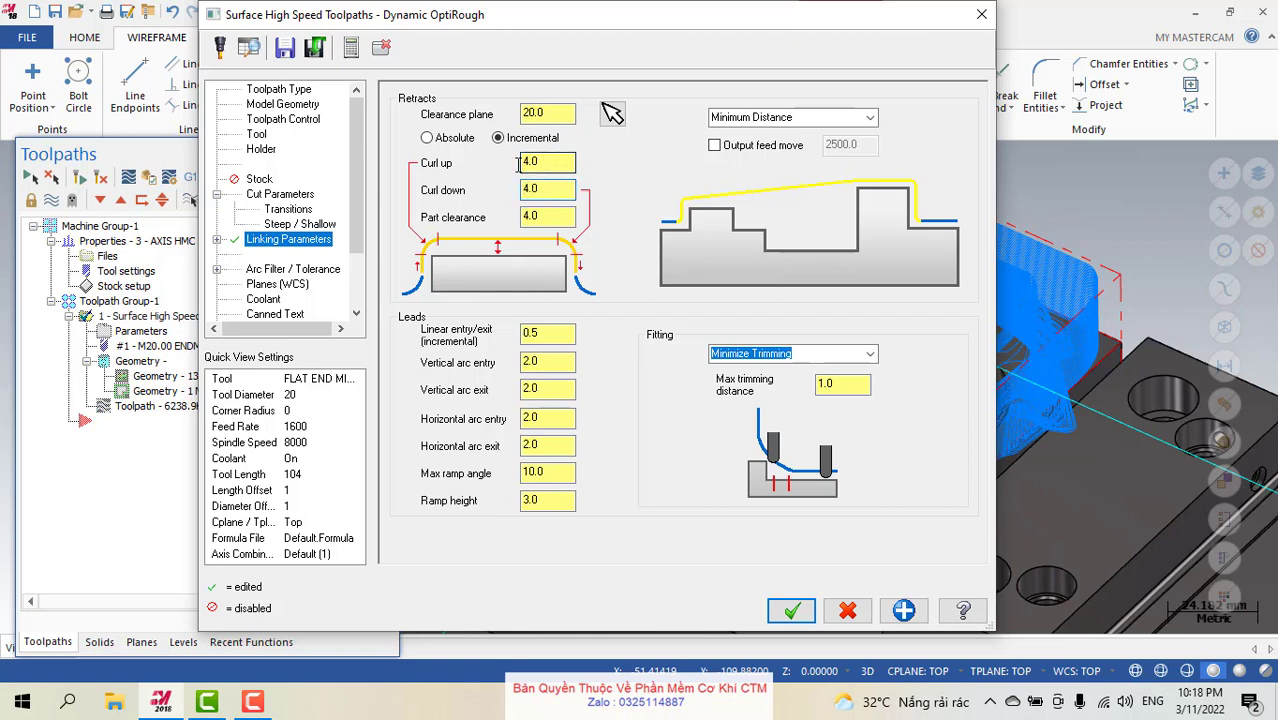
{"action": "double_click", "coordinate": [519, 163]}
{"action": "key", "text": "Tab"}
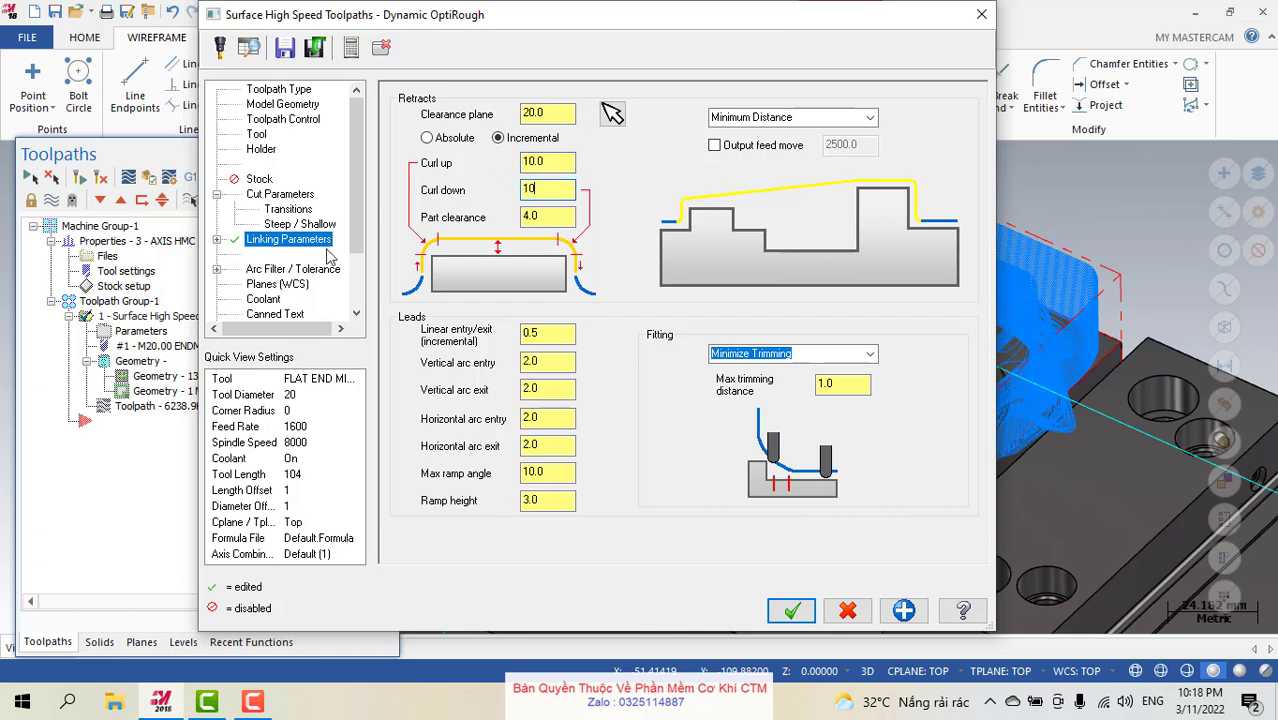
{"action": "key", "text": "Tab"}
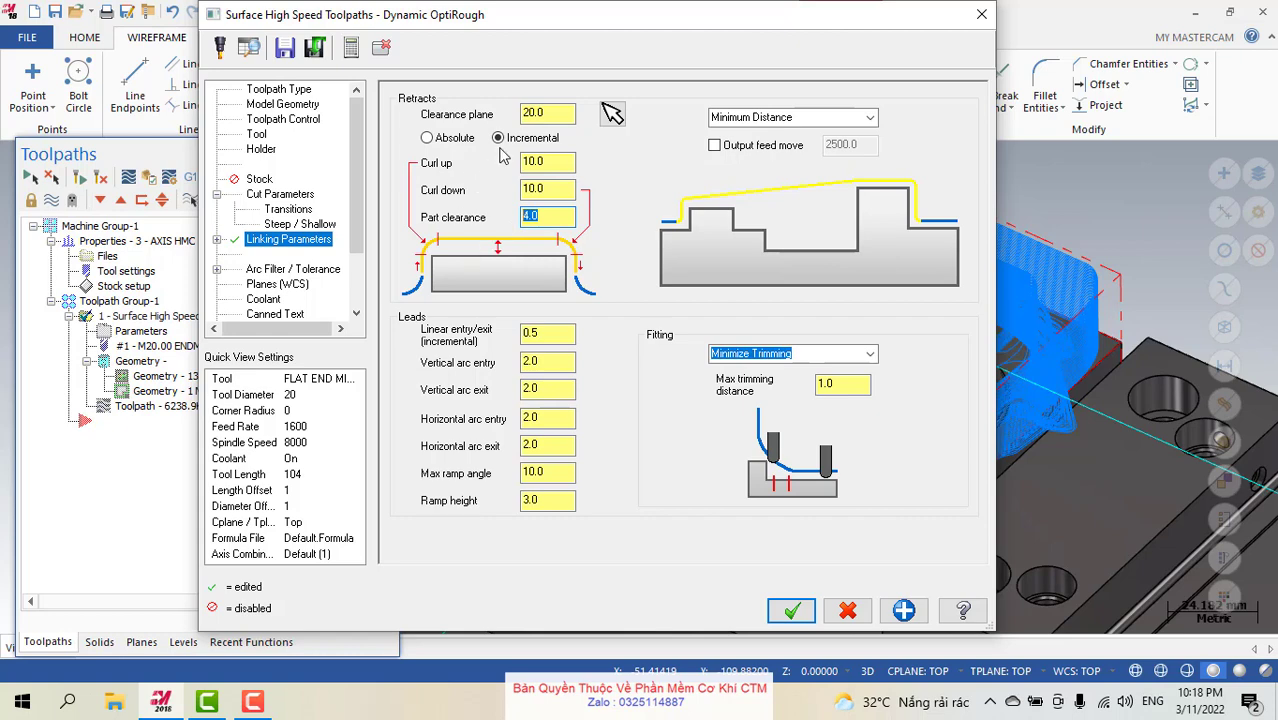
Accept the linking parameters, regenerate the toolpath and inspect the curled retract moves over the core.
{"action": "left_click", "coordinate": [791, 610]}
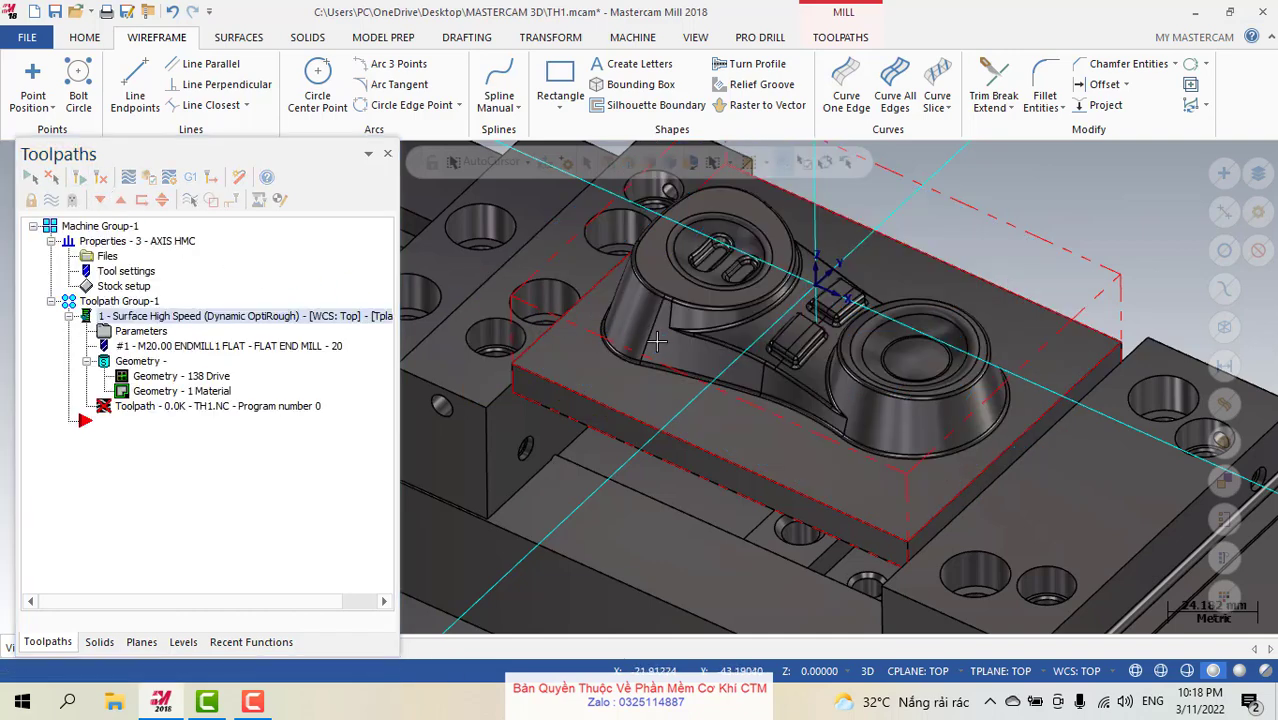
{"action": "scroll", "coordinate": [658, 340], "scroll_direction": "down", "scroll_amount": 3}
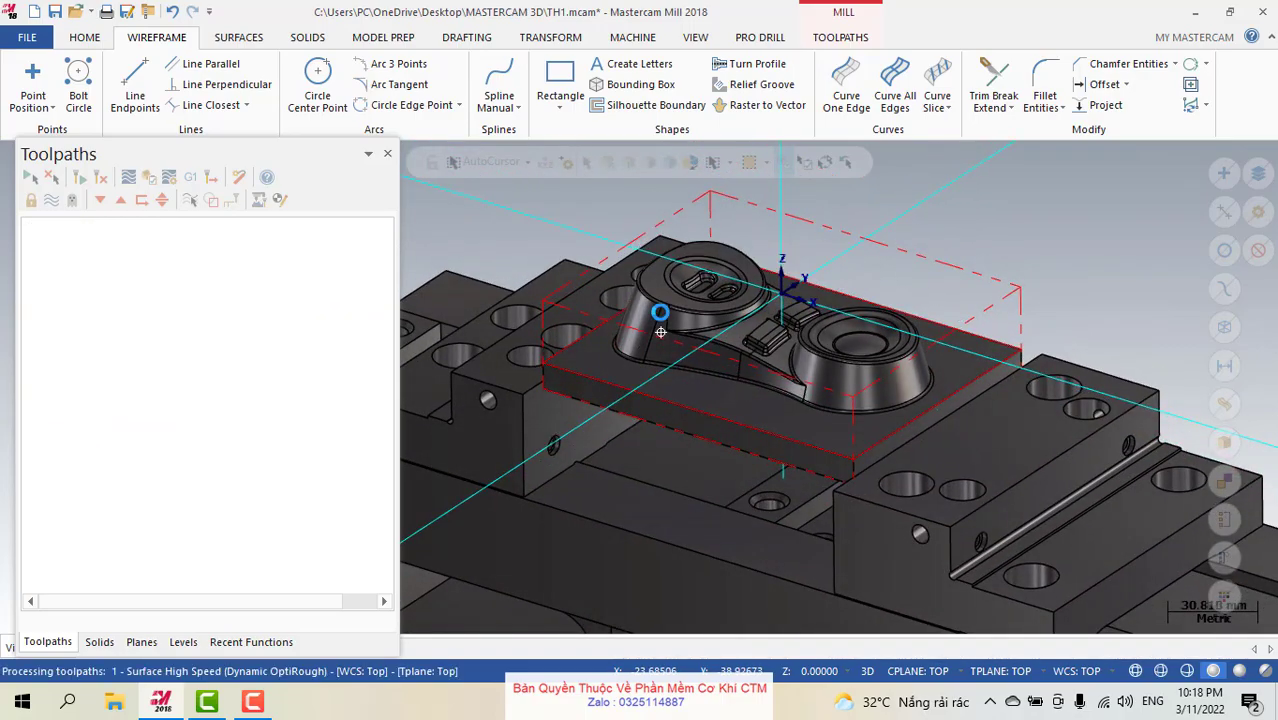
{"action": "scroll", "coordinate": [728, 312], "scroll_direction": "up", "scroll_amount": 3}
{"action": "scroll", "coordinate": [728, 312], "scroll_direction": "up", "scroll_amount": 5}
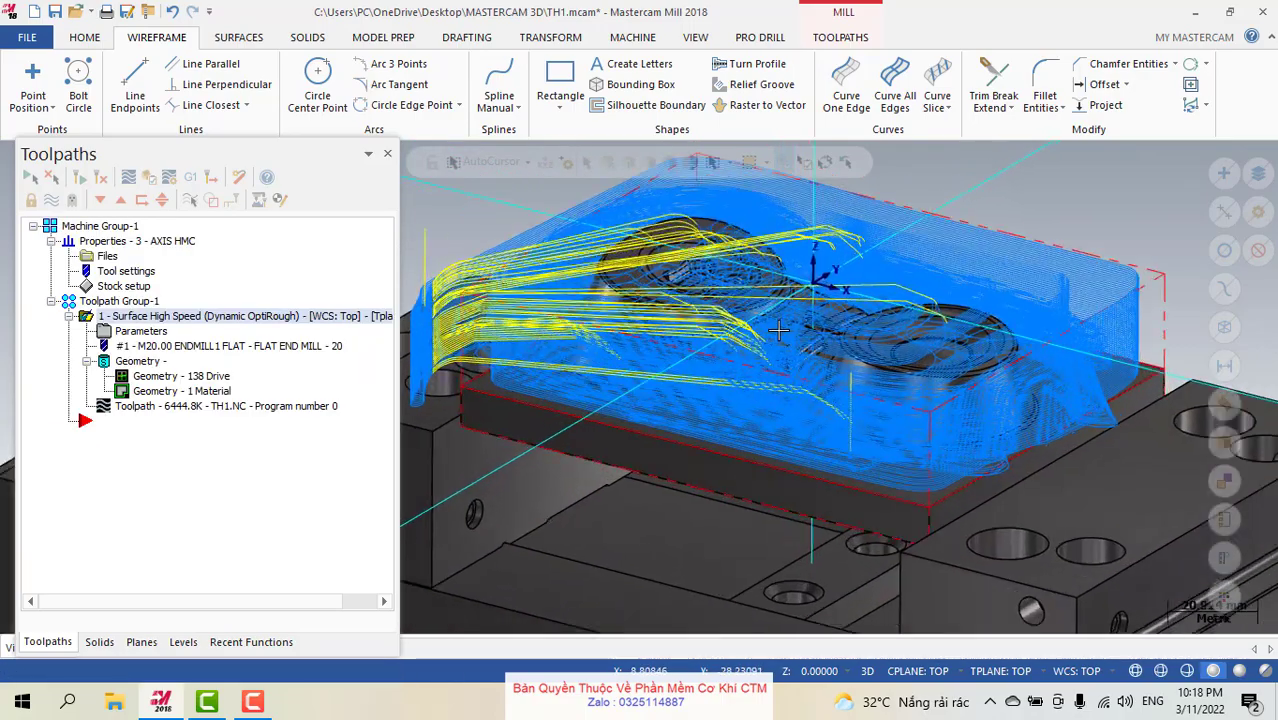
{"action": "scroll", "coordinate": [779, 397], "scroll_direction": "down", "scroll_amount": 3}
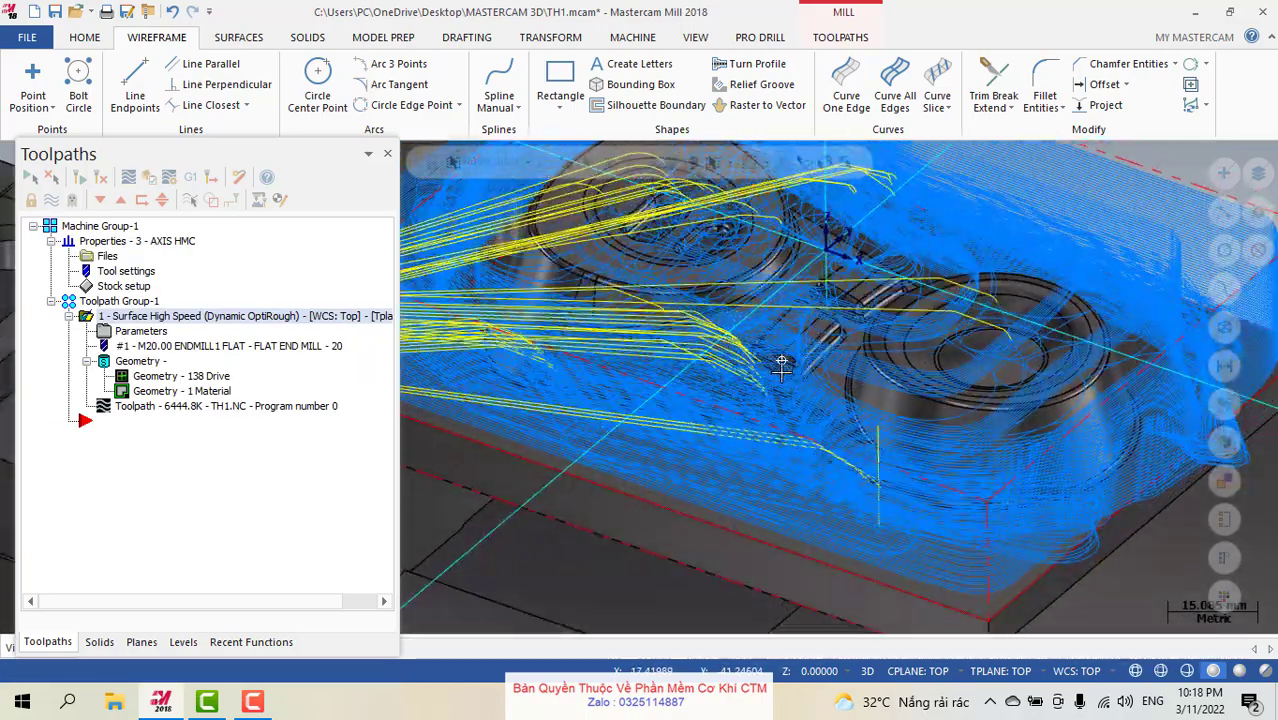
Reopen the operation's linking parameters and switch the retract method to Full Vertical Retract, comparing it with Minimum Vertical Retract.
{"action": "left_click", "coordinate": [138, 333]}
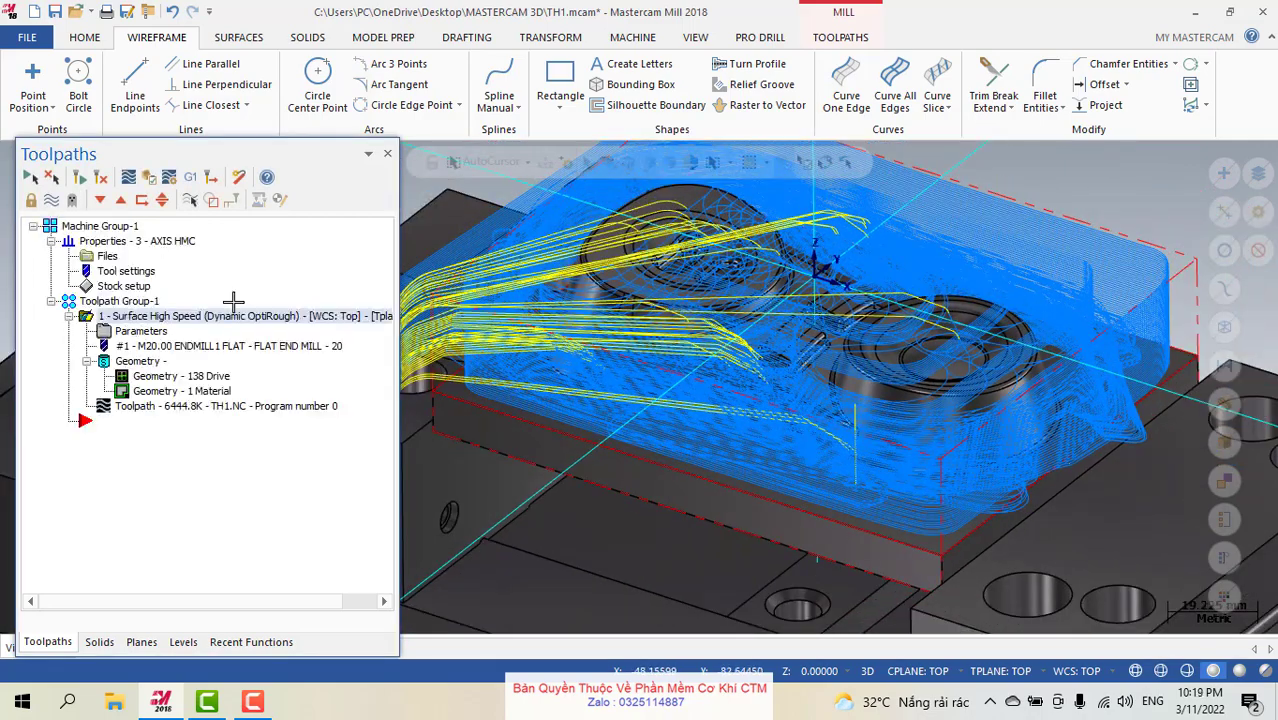
{"action": "left_click", "coordinate": [867, 118]}
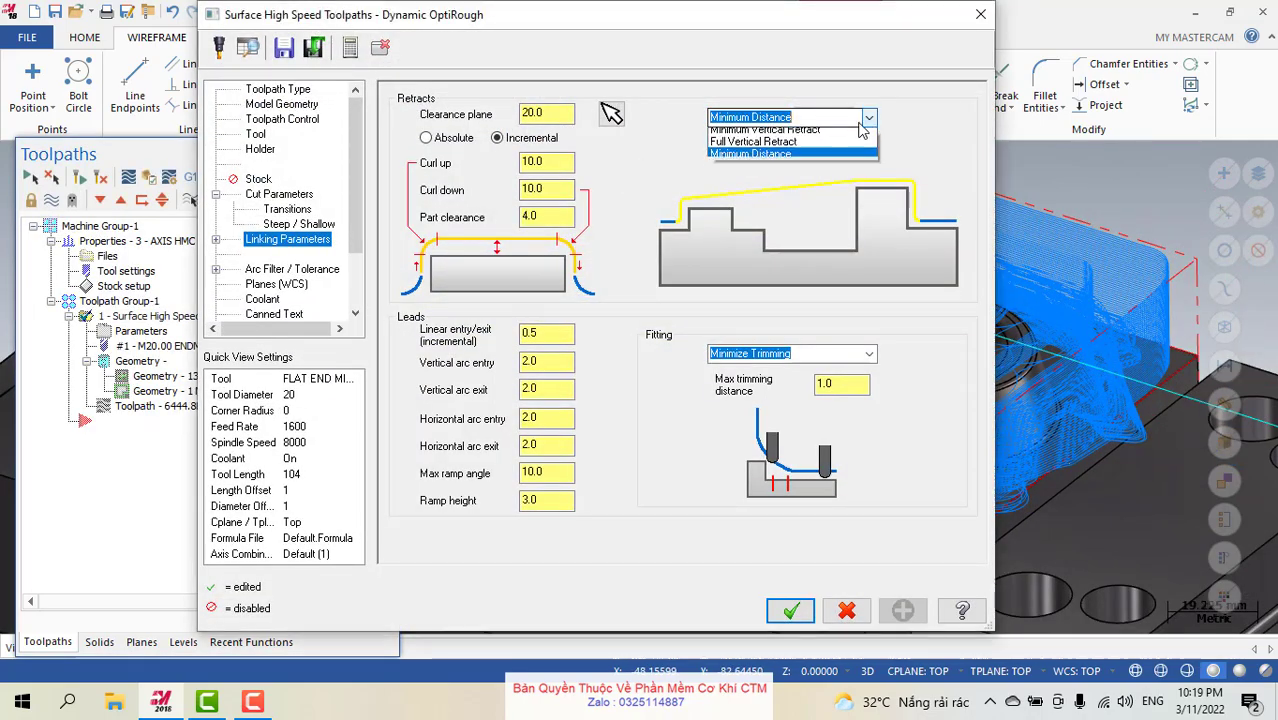
{"action": "left_click", "coordinate": [736, 142]}
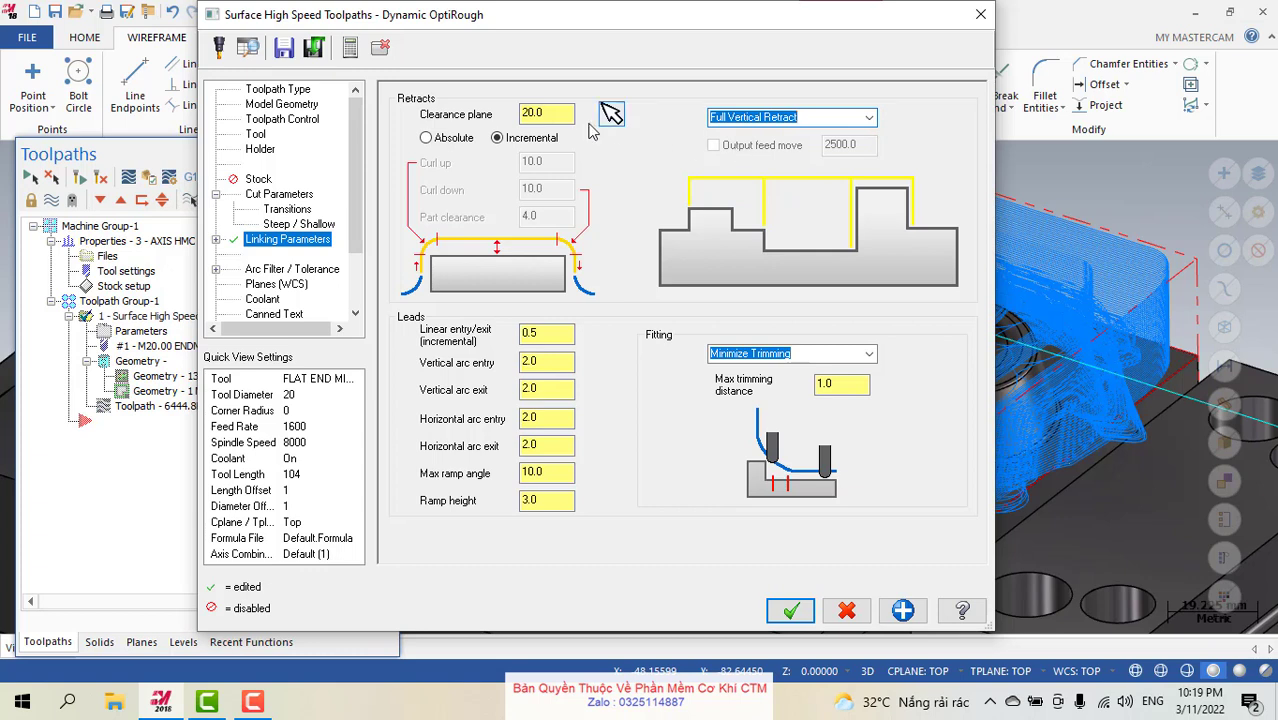
{"action": "left_click", "coordinate": [545, 114]}
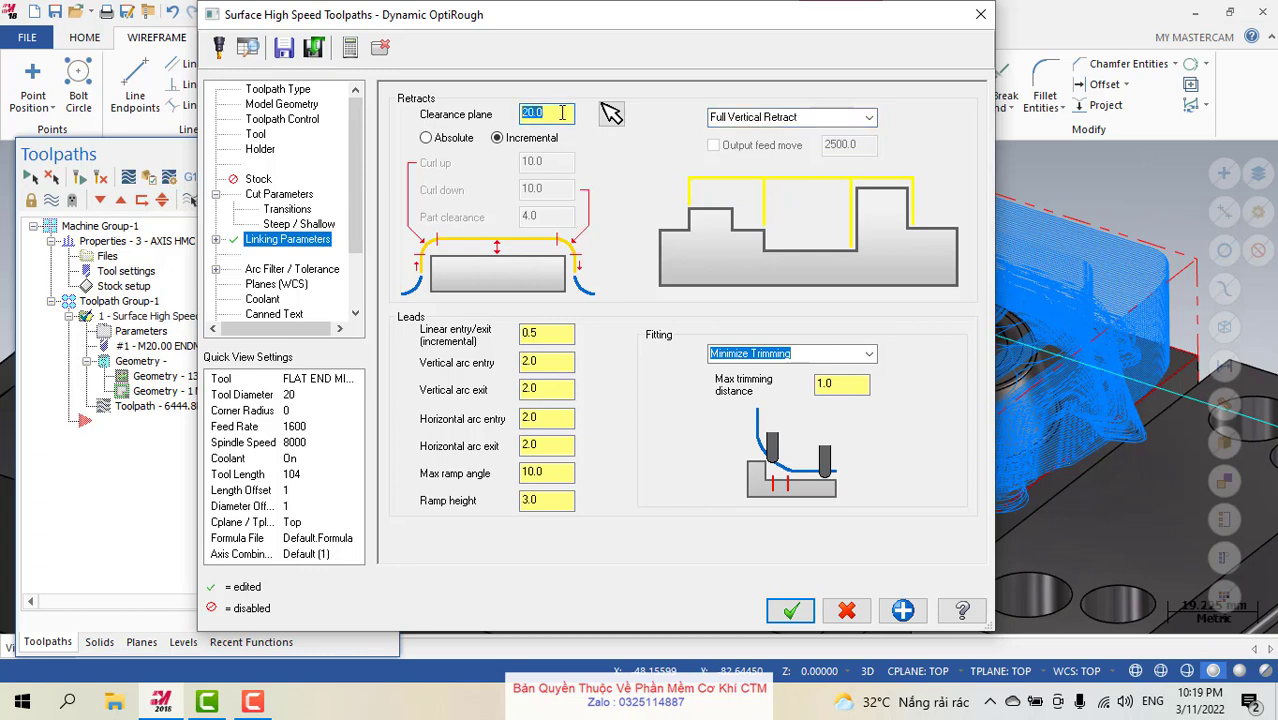
{"action": "left_click", "coordinate": [816, 120]}
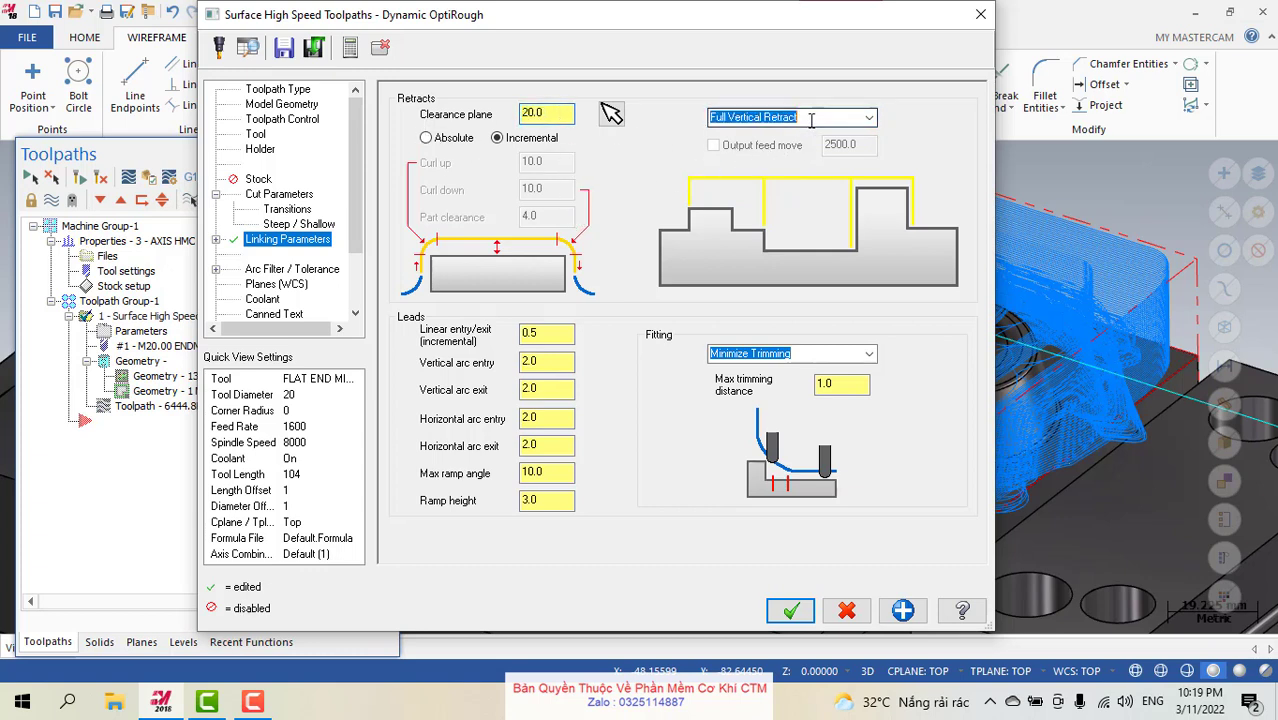
{"action": "left_click", "coordinate": [870, 122]}
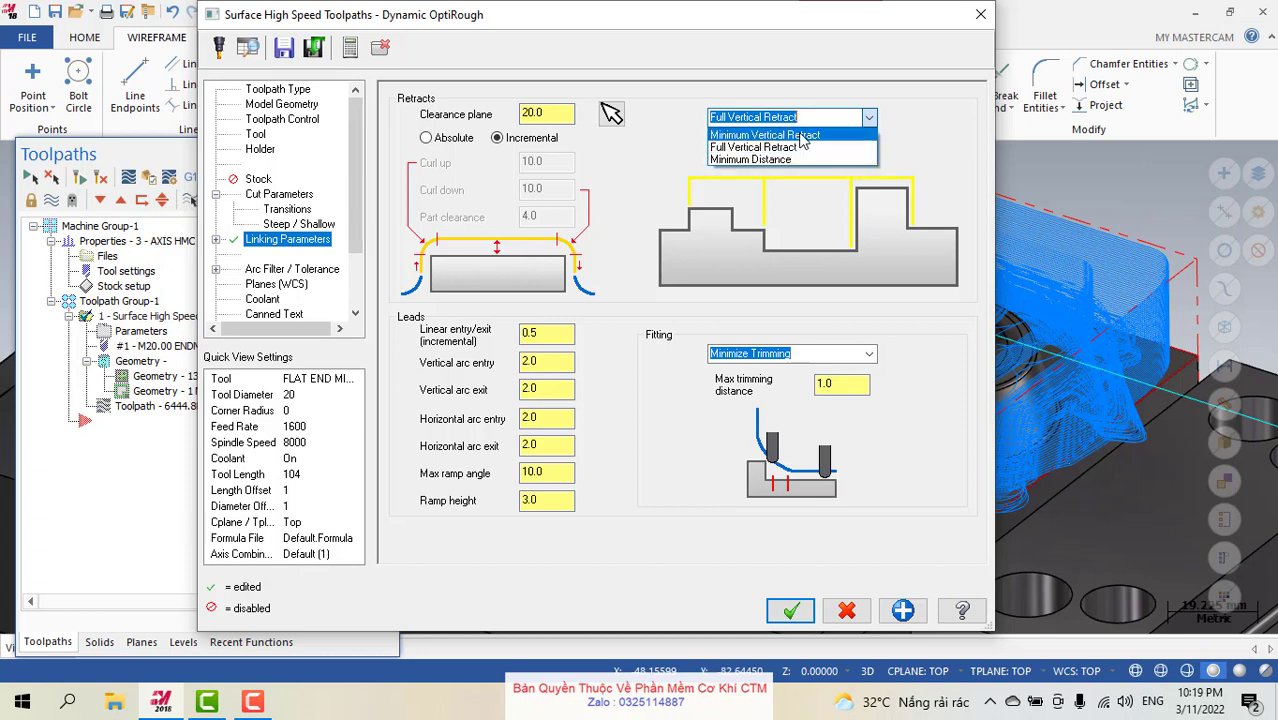
{"action": "left_click", "coordinate": [800, 136]}
{"action": "left_click", "coordinate": [869, 117]}
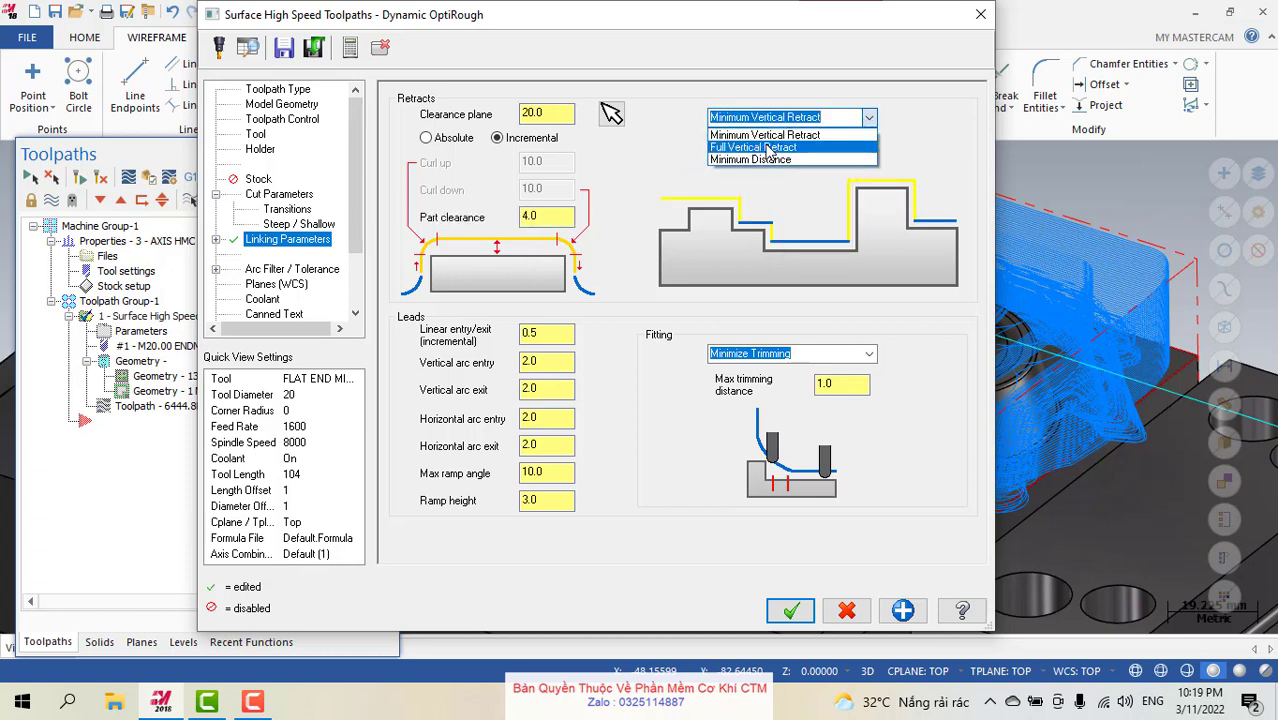
{"action": "left_click", "coordinate": [769, 148]}
Review the lead settings for linear entry/exit, vertical and horizontal arcs, max ramp angle and ramp height, along with the retract method.
{"action": "key", "text": "Tab"}
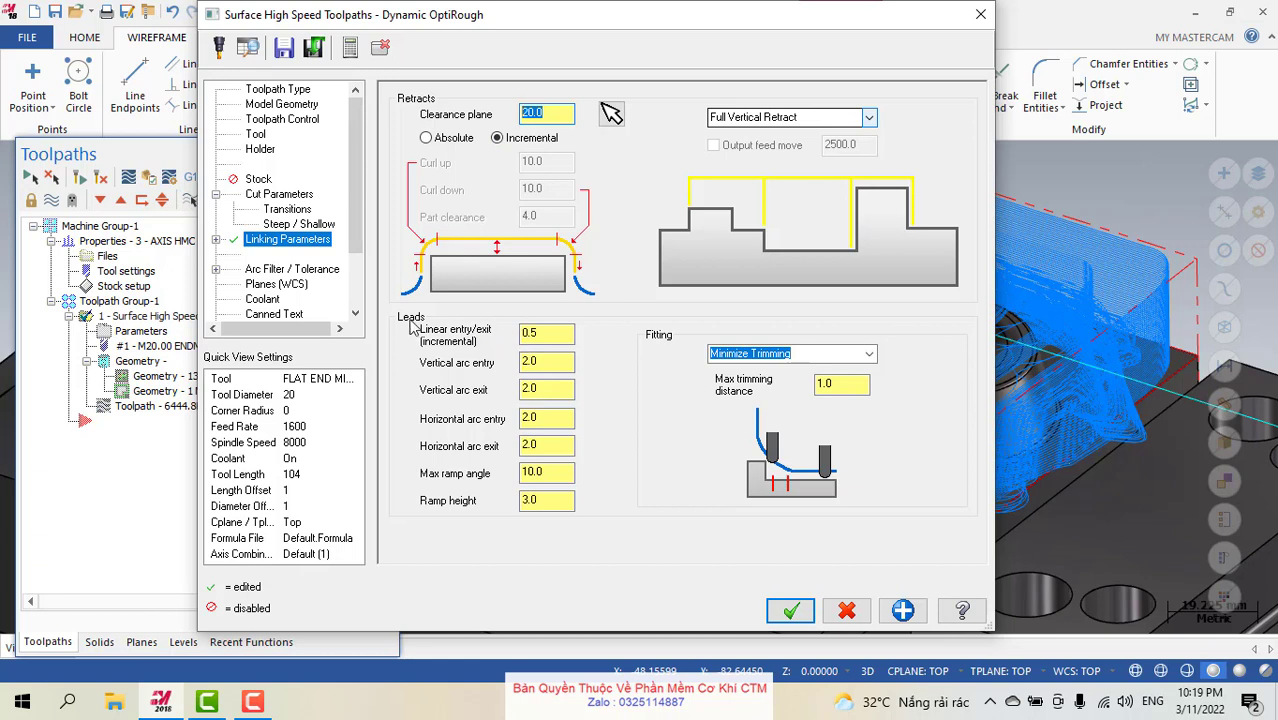
{"action": "key", "text": "Tab"}
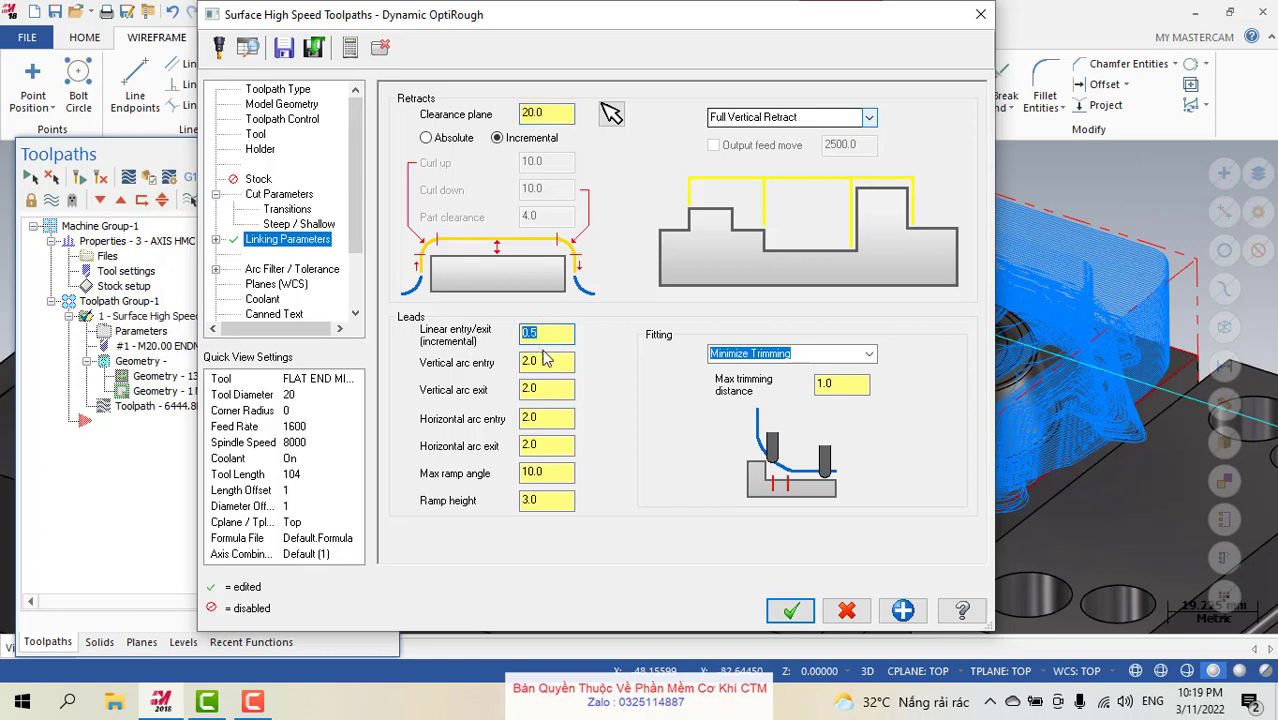
{"action": "key", "text": "Tab"}
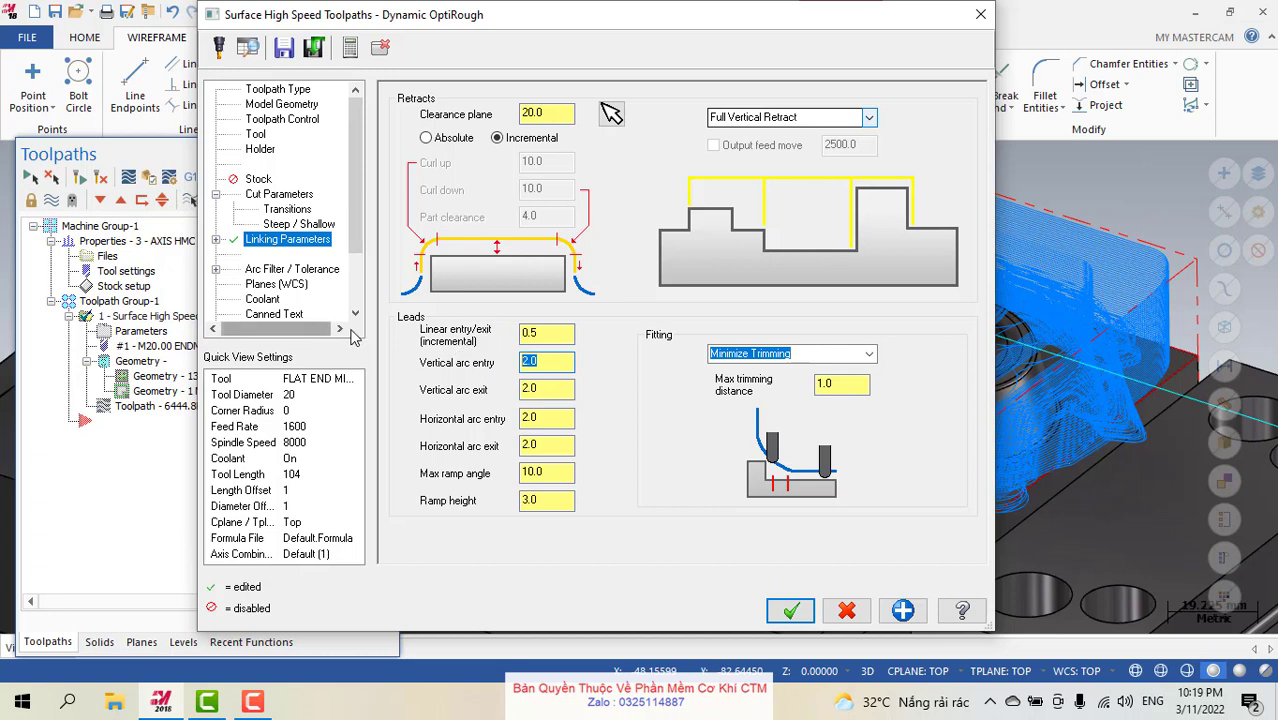
{"action": "key", "text": "shift+Tab"}
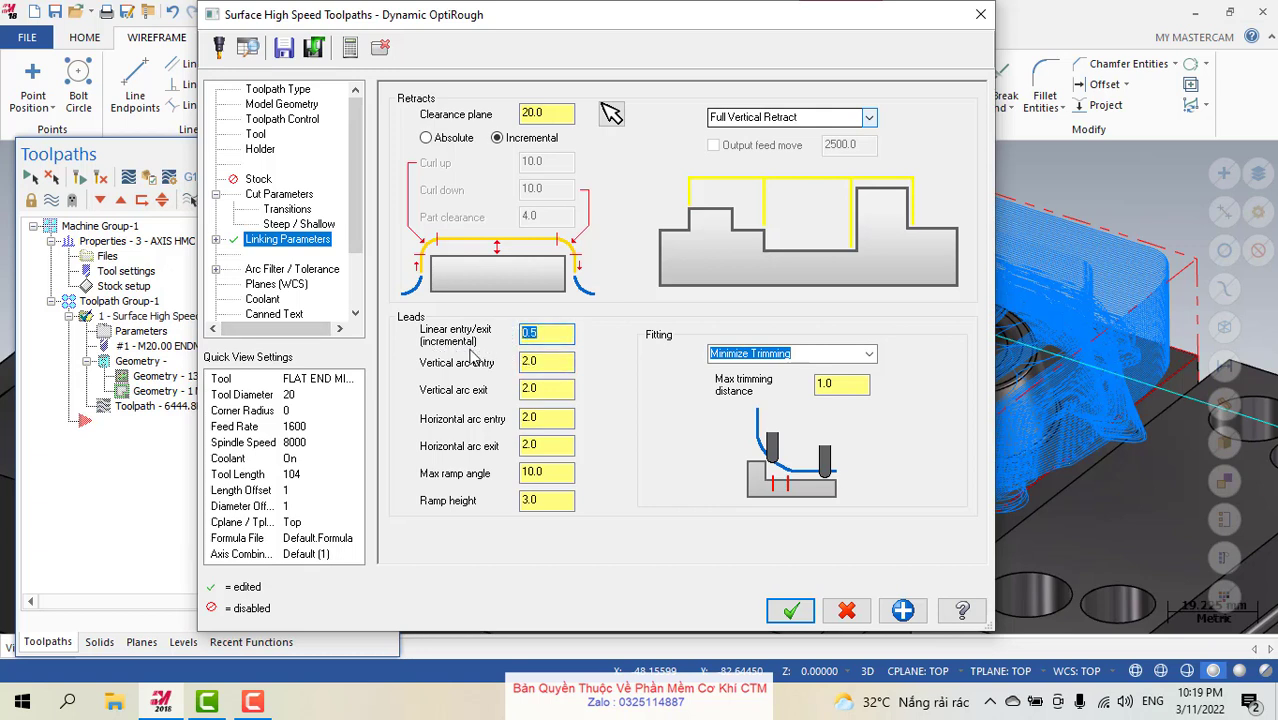
{"action": "double_click", "coordinate": [539, 336]}
{"action": "double_click", "coordinate": [524, 364]}
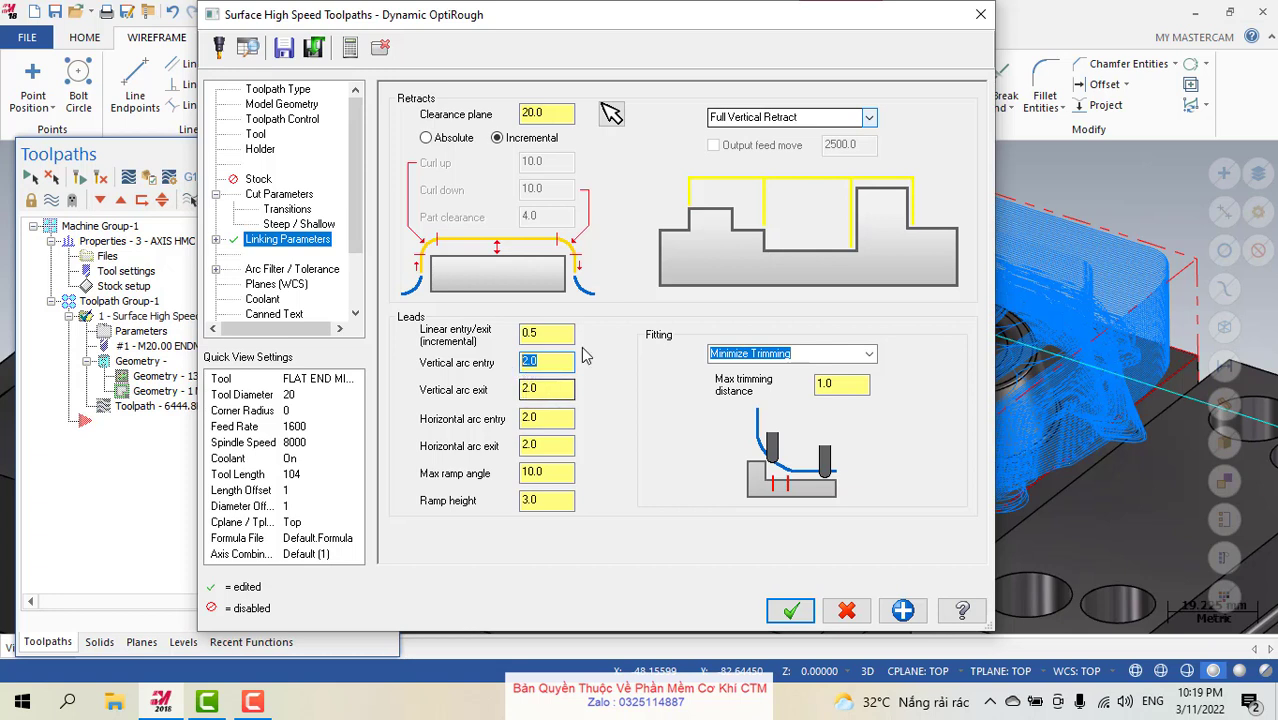
{"action": "double_click", "coordinate": [530, 389]}
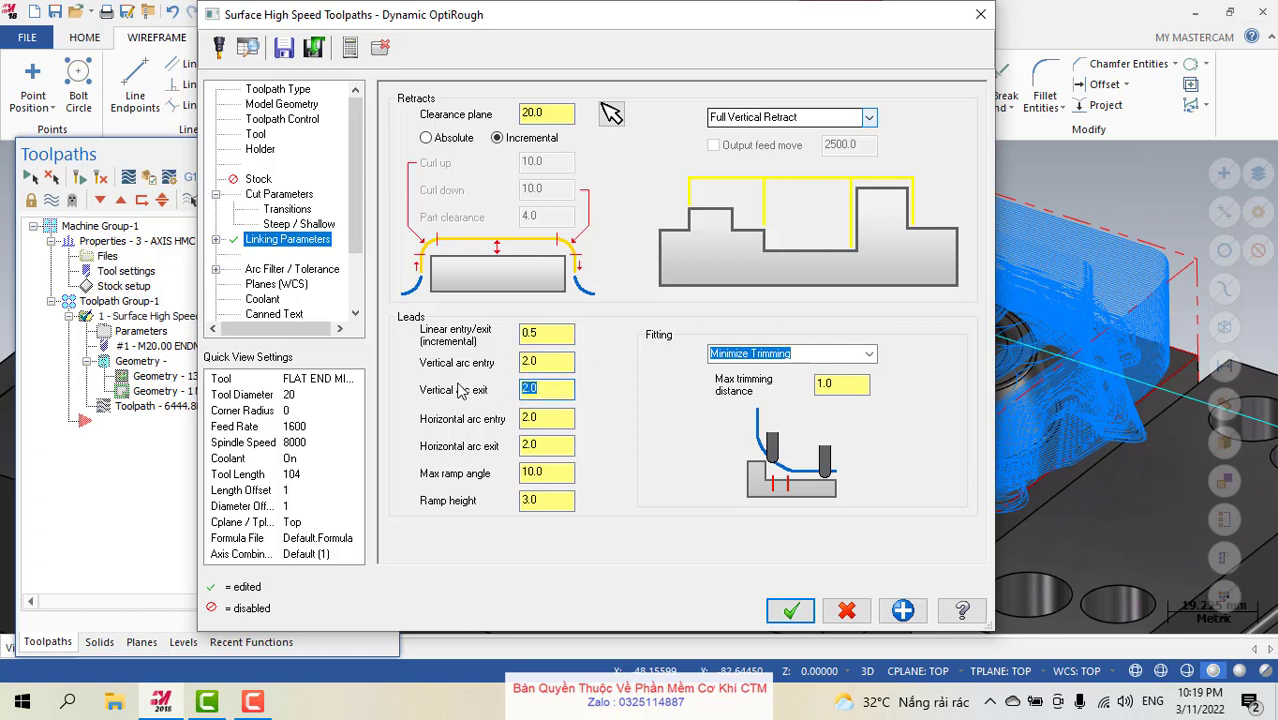
{"action": "double_click", "coordinate": [528, 417]}
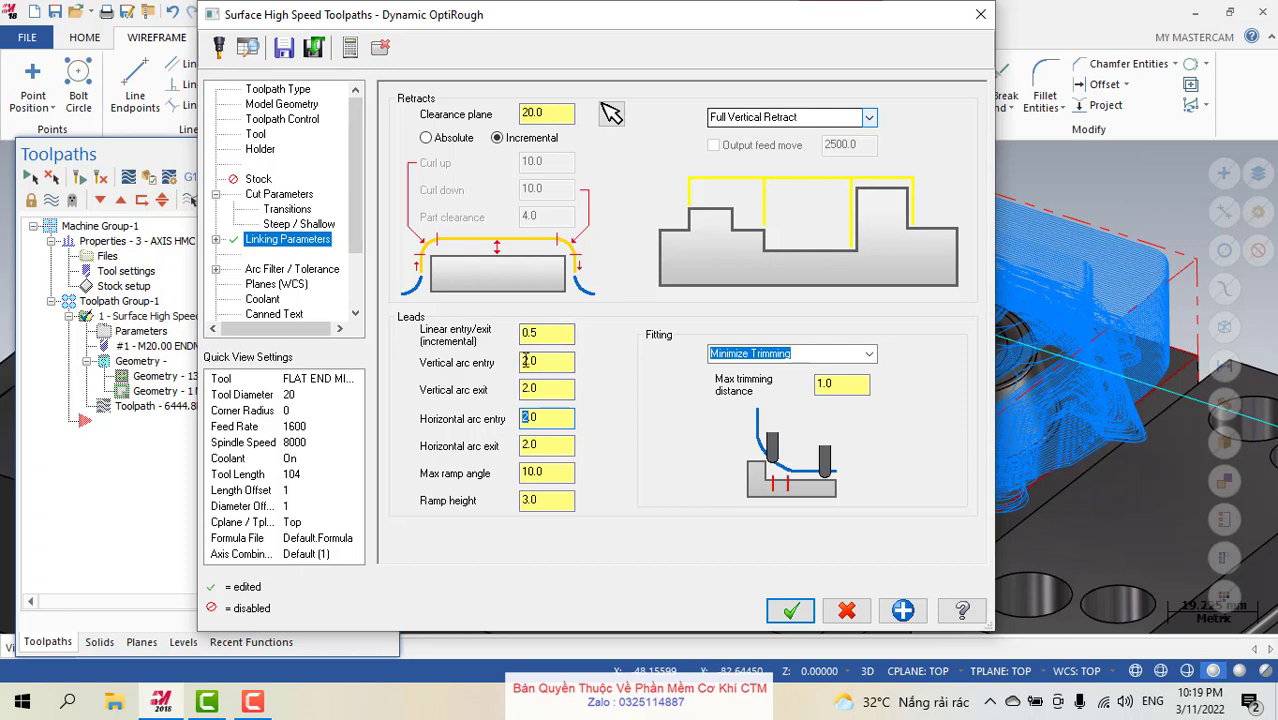
{"action": "left_click_drag", "start_coordinate": [545, 362], "coordinate": [502, 366]}
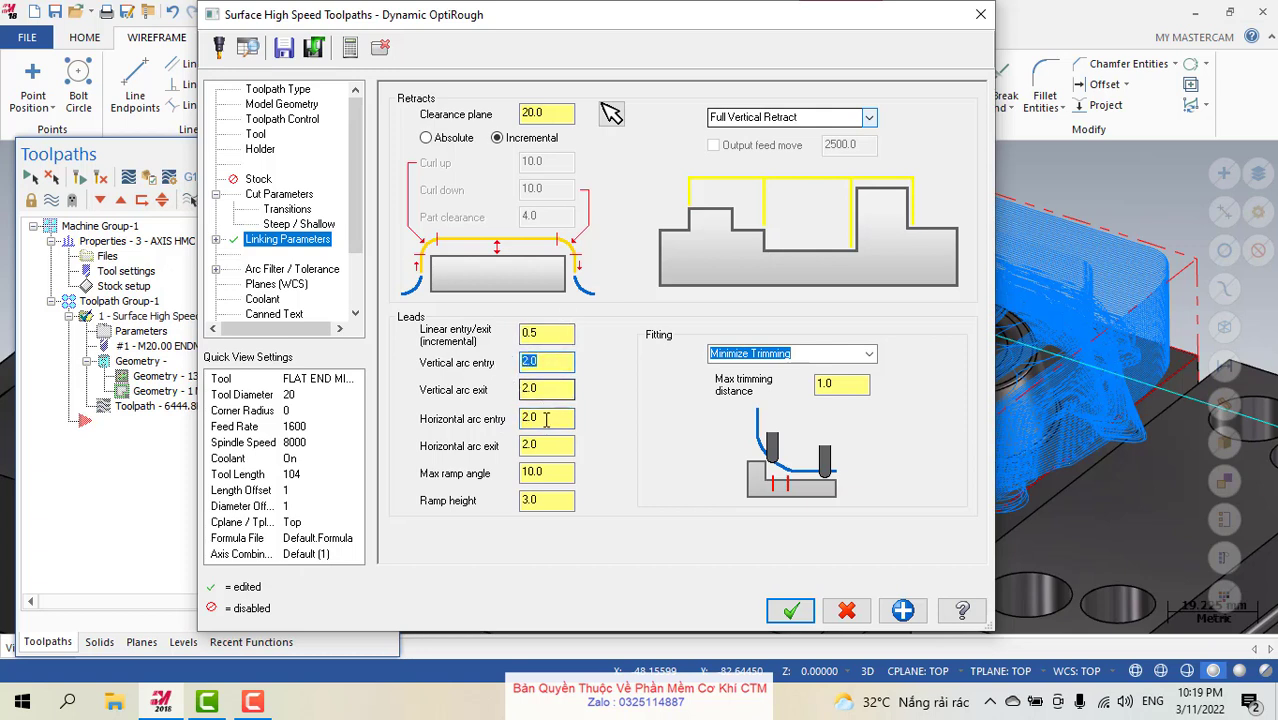
{"action": "left_click_drag", "start_coordinate": [543, 418], "coordinate": [503, 430]}
{"action": "double_click", "coordinate": [548, 448]}
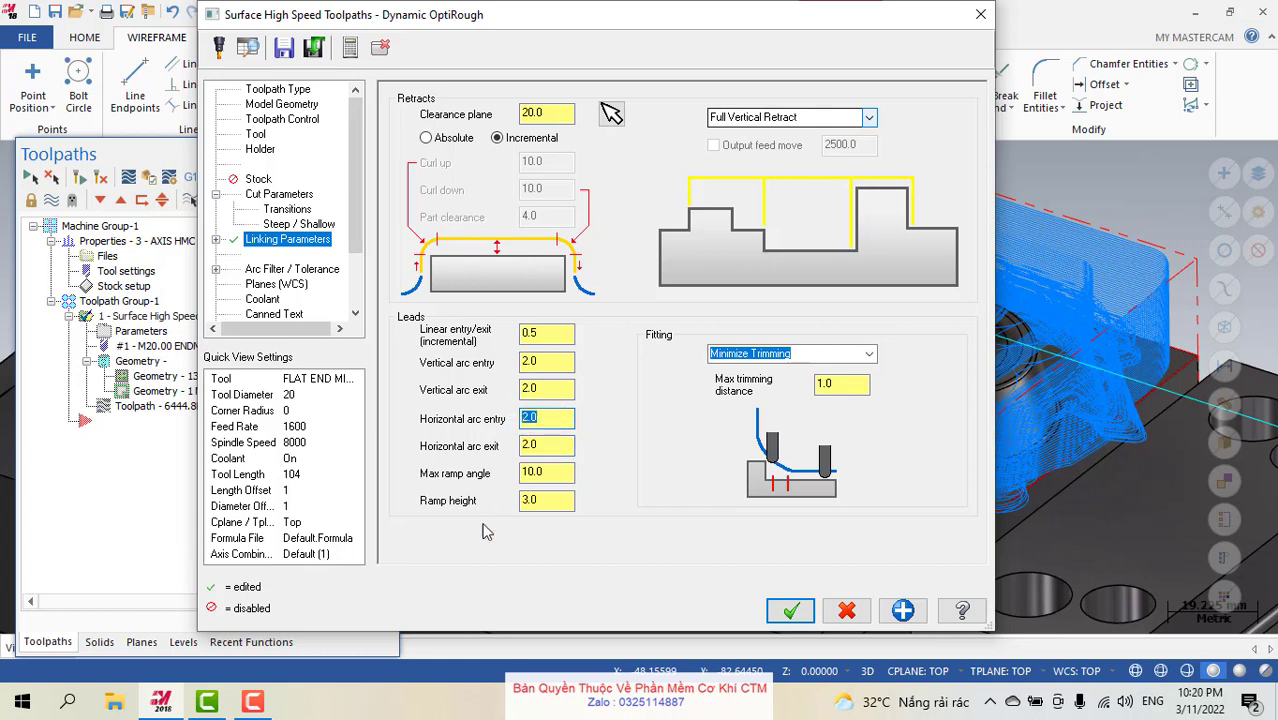
{"action": "left_click_drag", "start_coordinate": [548, 472], "coordinate": [468, 486]}
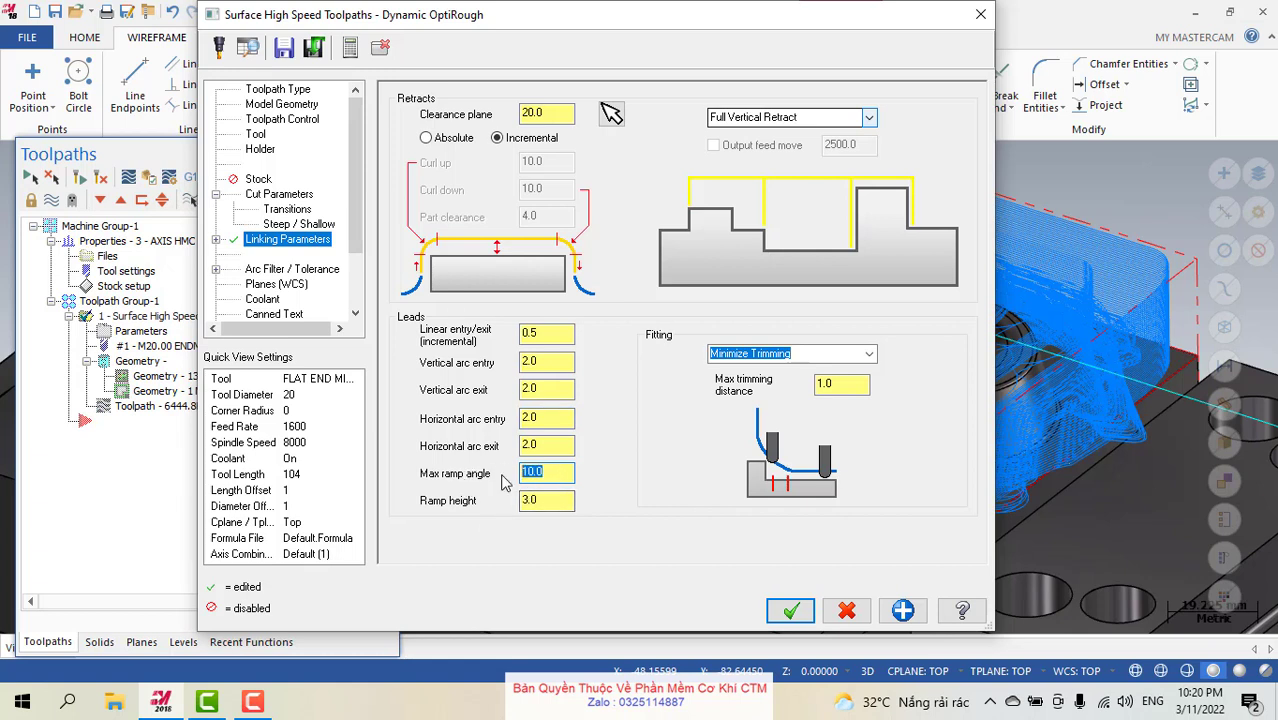
{"action": "left_click_drag", "start_coordinate": [545, 496], "coordinate": [528, 499]}
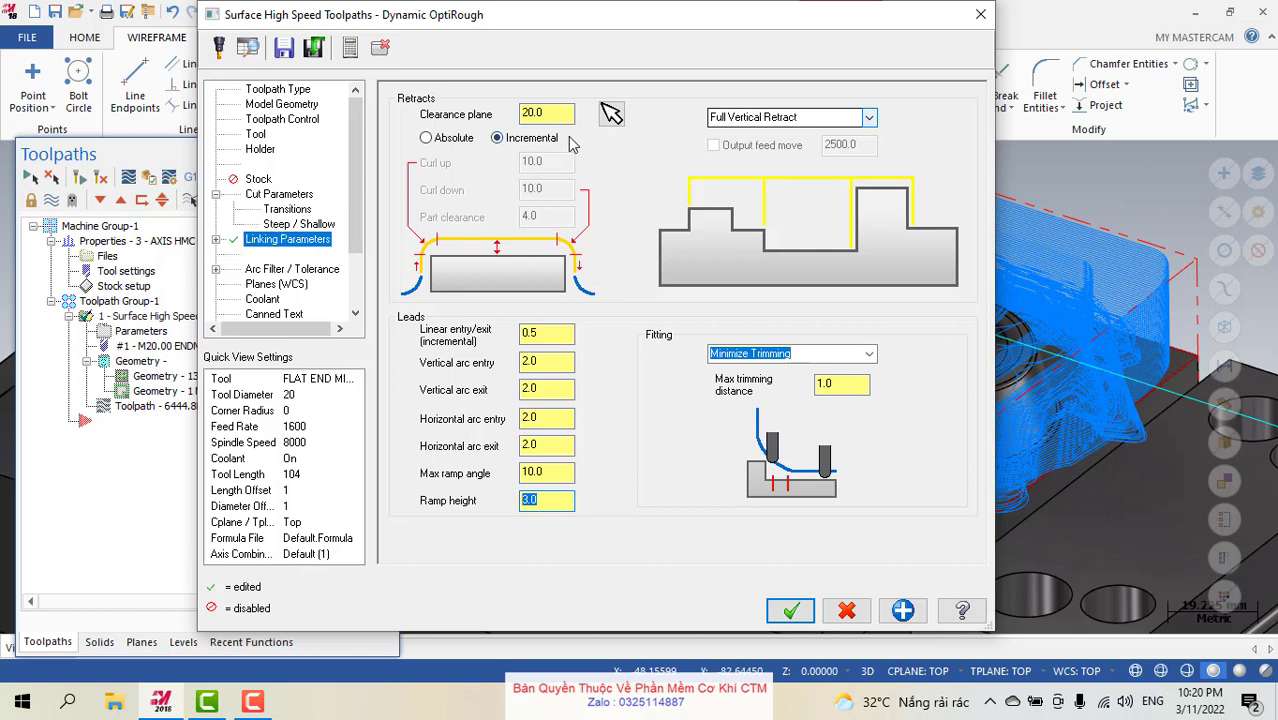
{"action": "double_click", "coordinate": [766, 119]}
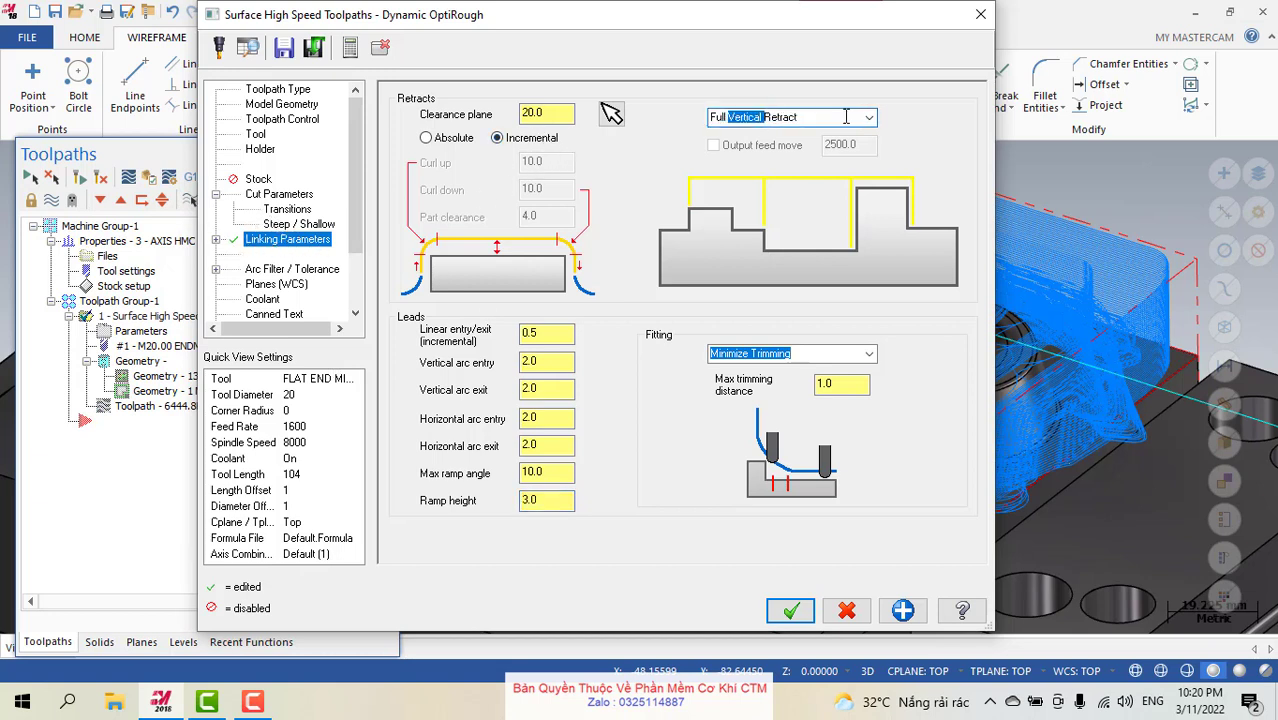
Review the operation's cut parameters, work planes, coolant, holder, steep/shallow and transition pages, ending on the linking parameters.
{"action": "left_click", "coordinate": [280, 195]}
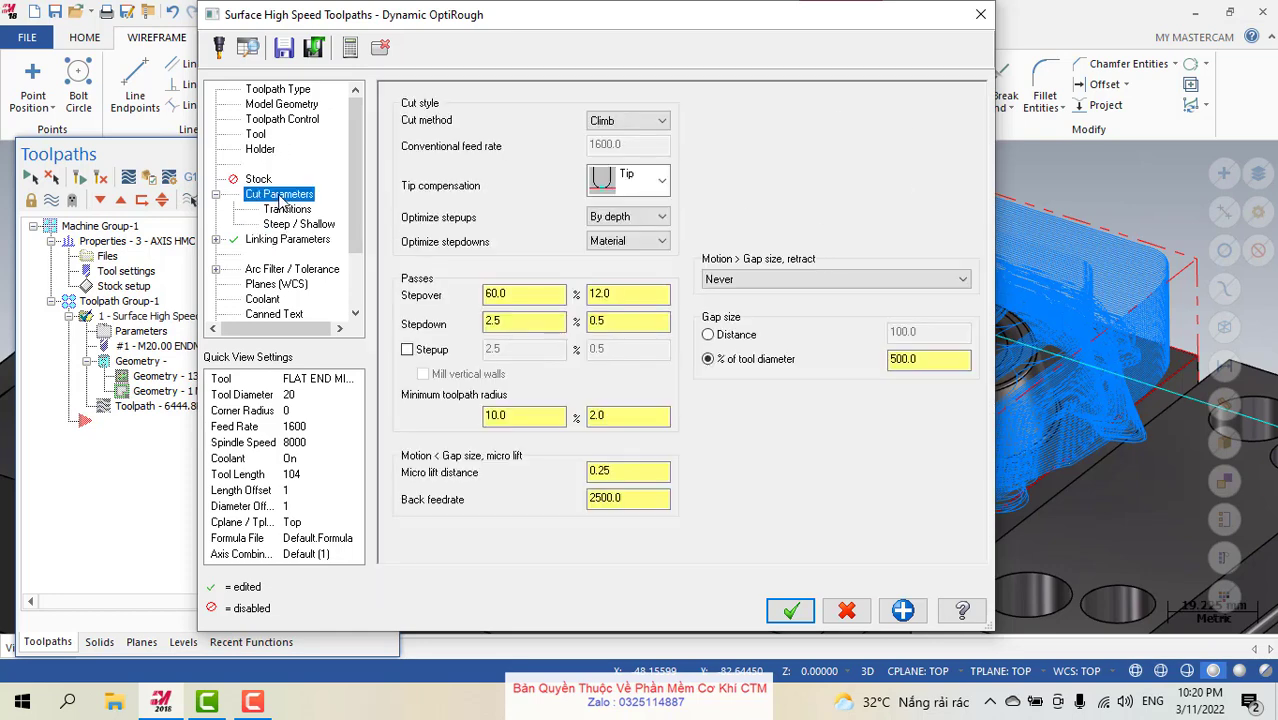
{"action": "left_click", "coordinate": [280, 284]}
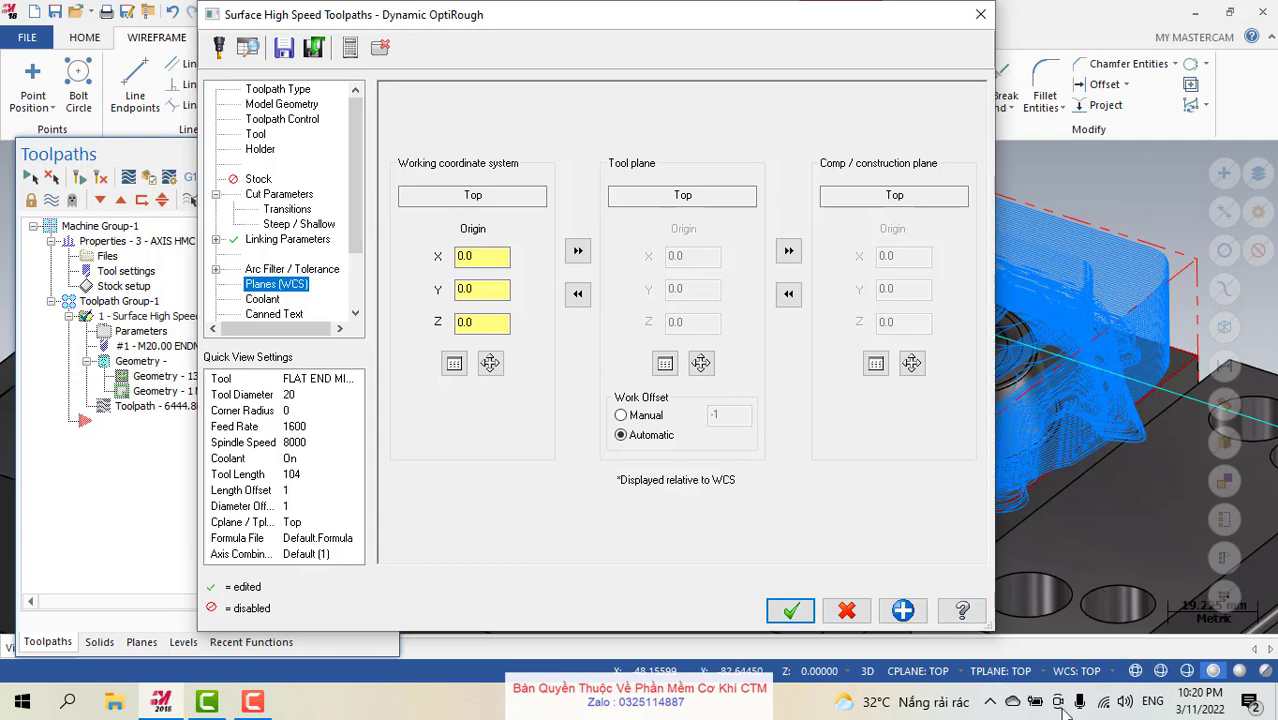
{"action": "left_click", "coordinate": [262, 299]}
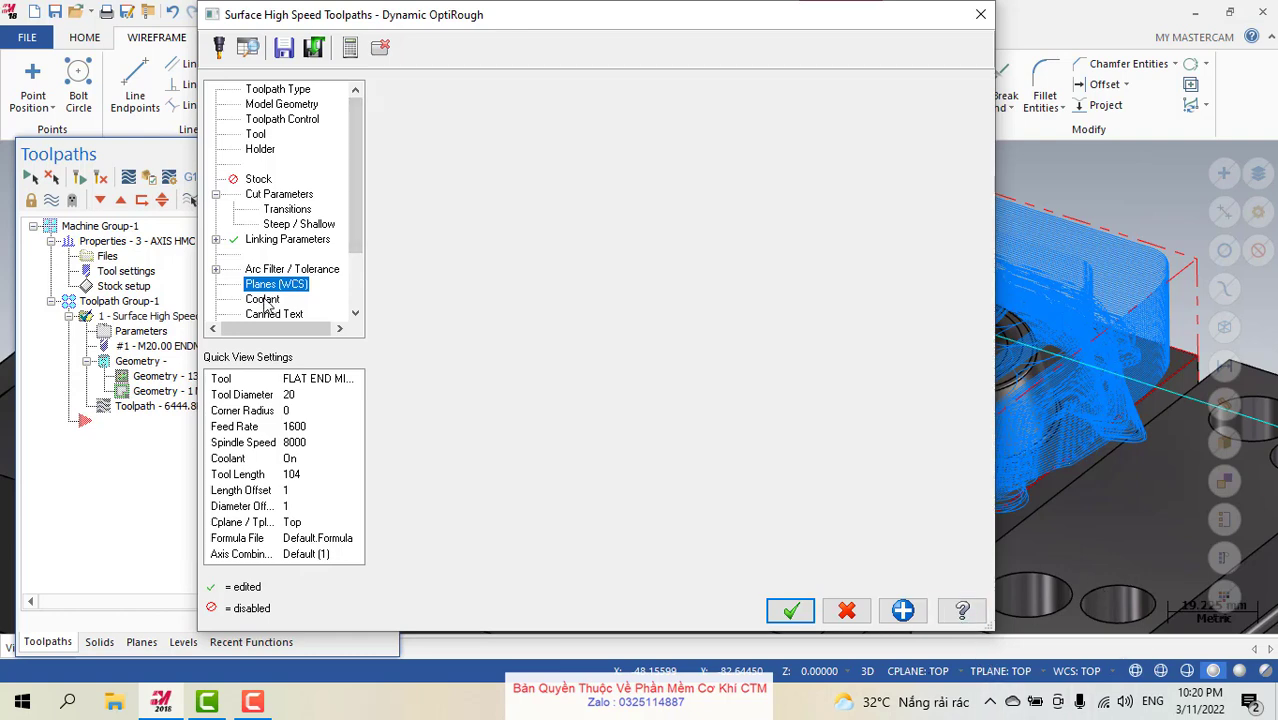
{"action": "left_click", "coordinate": [286, 196]}
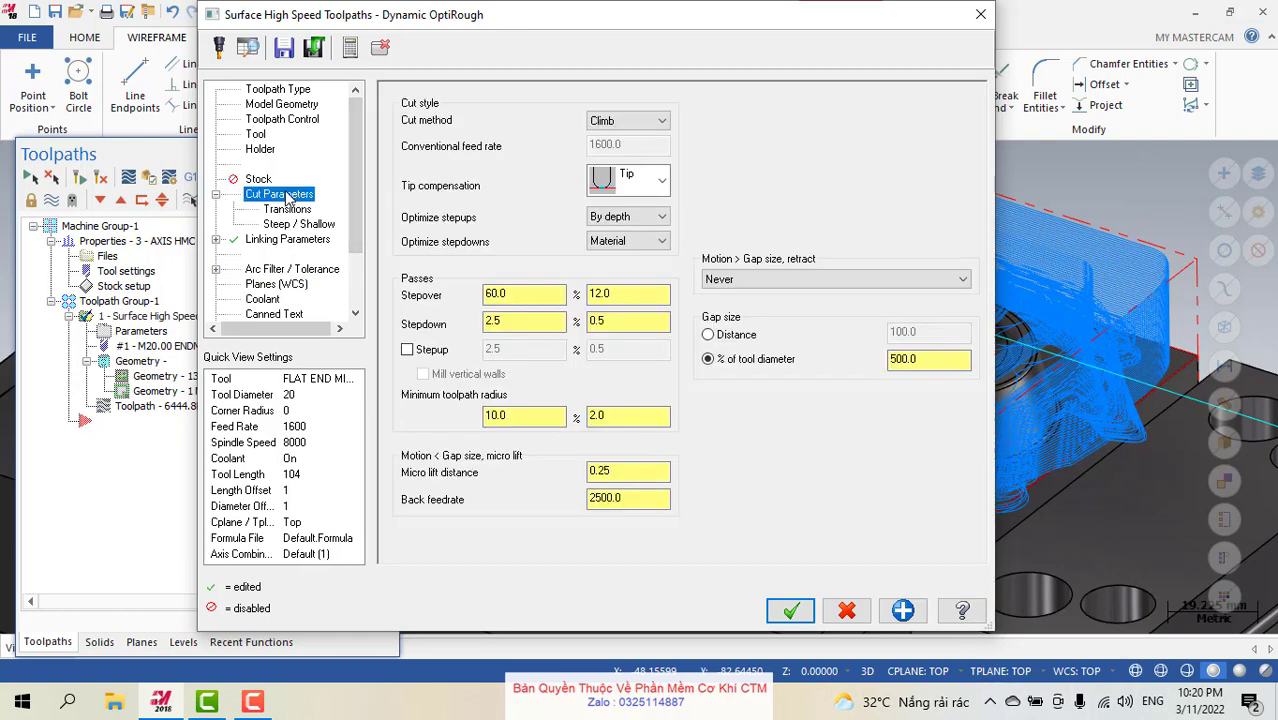
{"action": "left_click", "coordinate": [252, 150]}
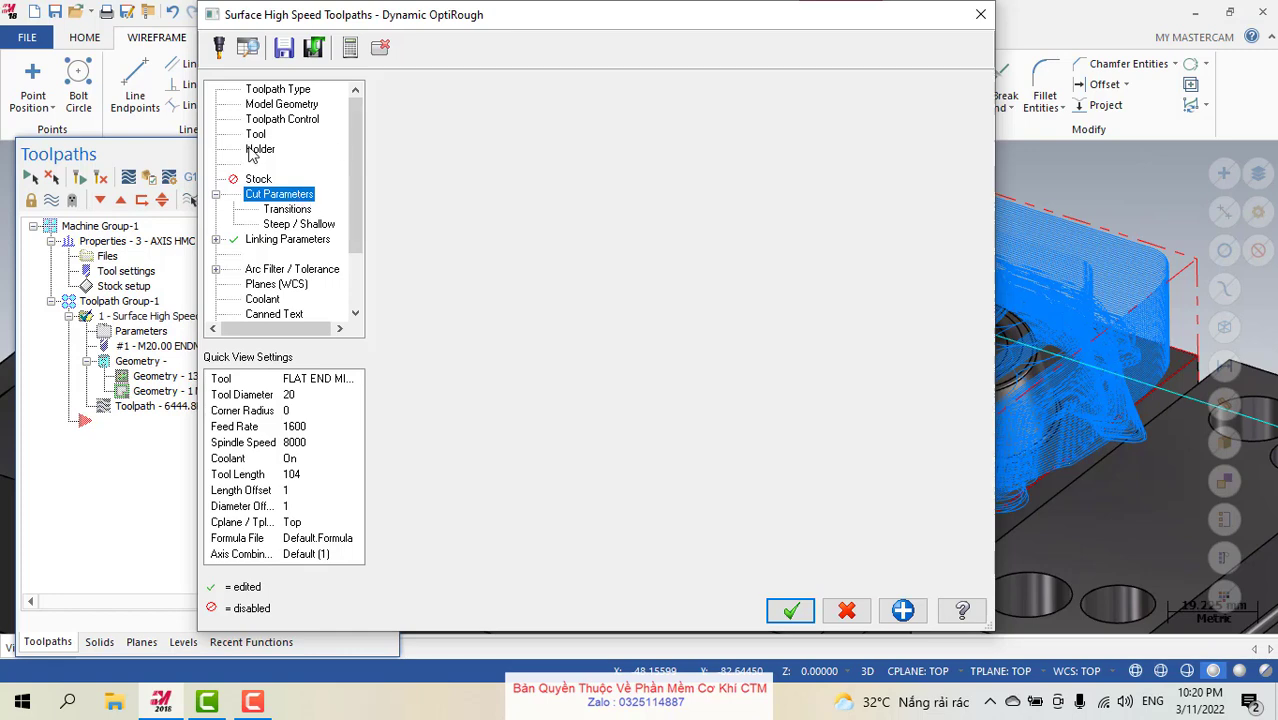
{"action": "left_click", "coordinate": [291, 226]}
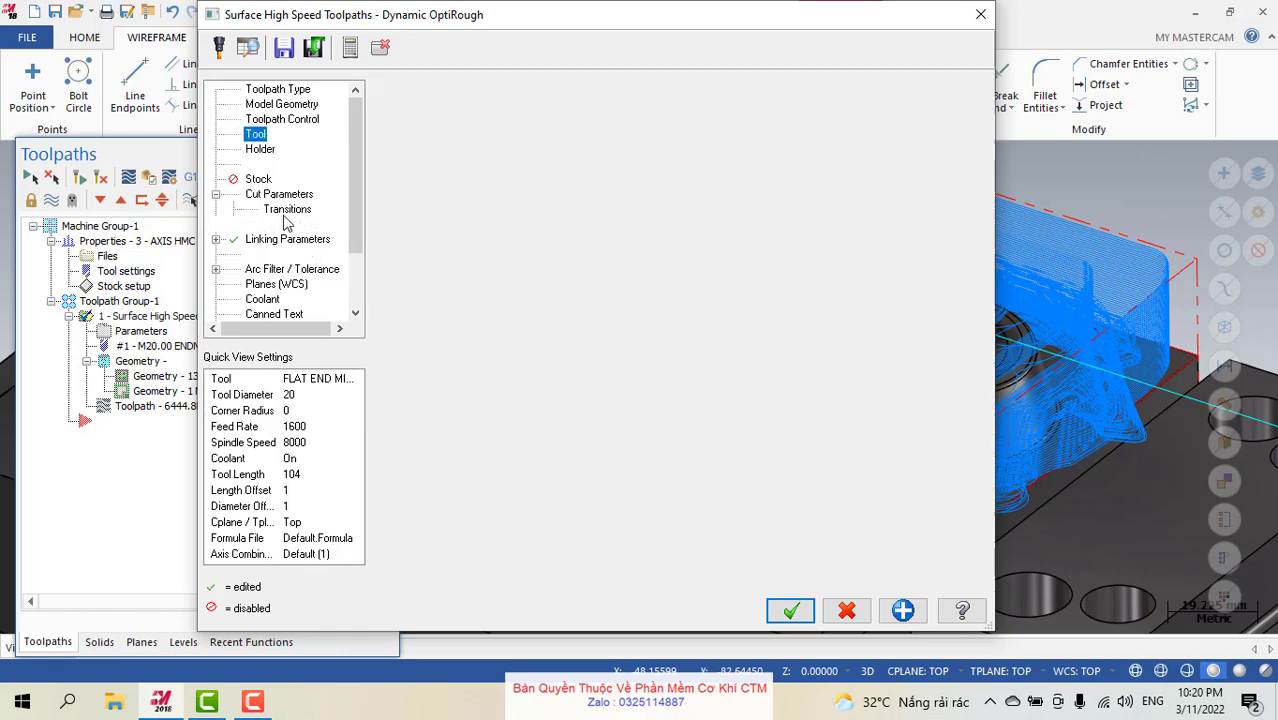
{"action": "left_click", "coordinate": [285, 210]}
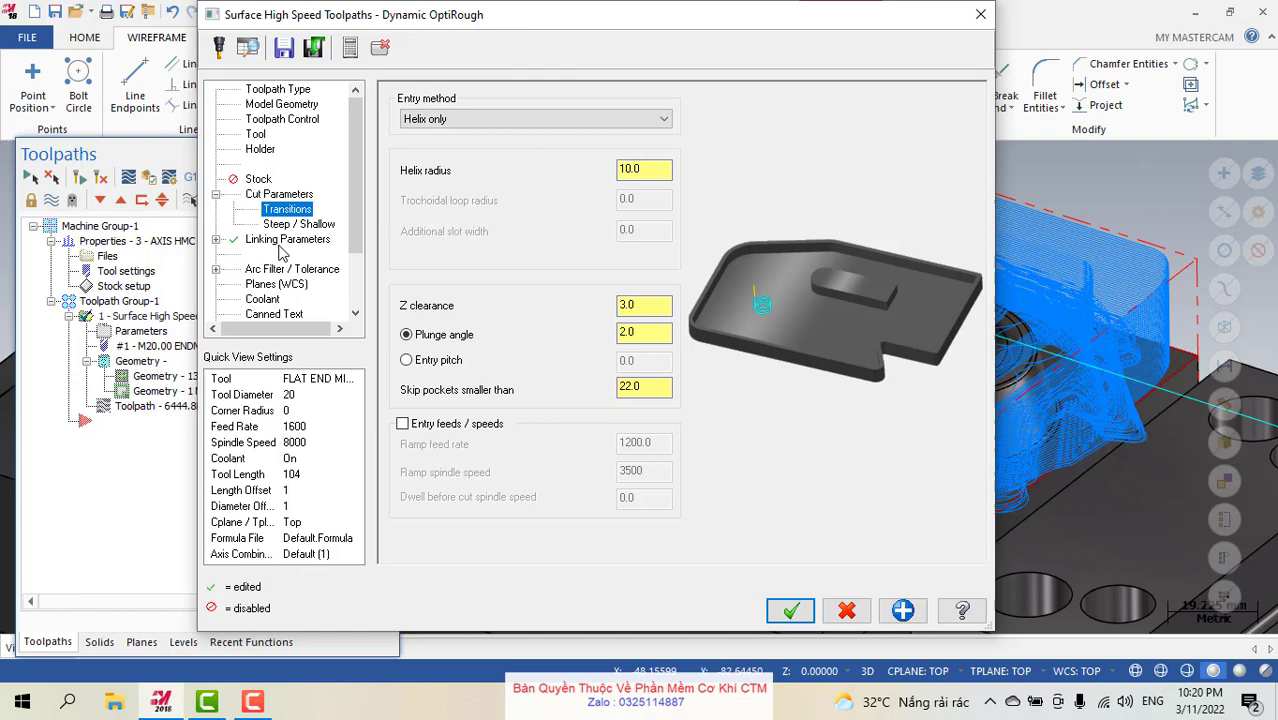
{"action": "left_click", "coordinate": [278, 242]}
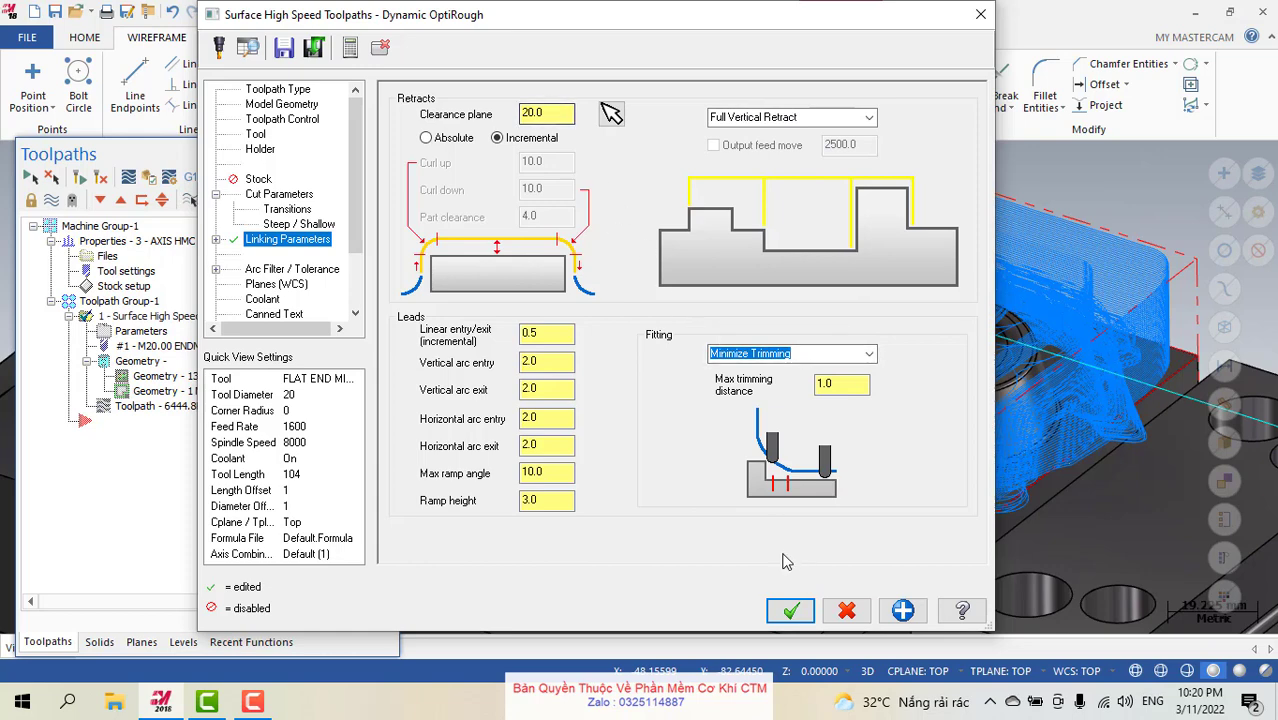
Accept the Full Vertical Retract setting, regenerate the Dynamic OptiRough toolpath and inspect its vertical retract moves over the core.
{"action": "left_click", "coordinate": [790, 610]}
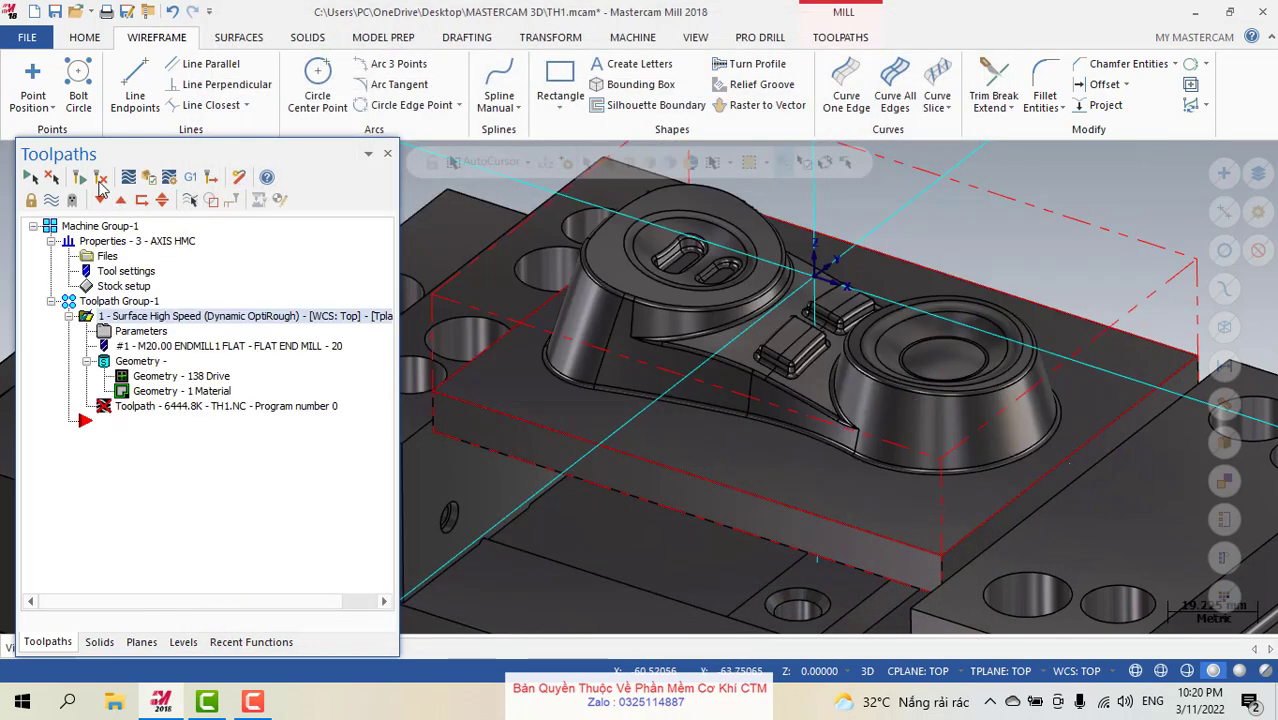
{"action": "left_click", "coordinate": [79, 178]}
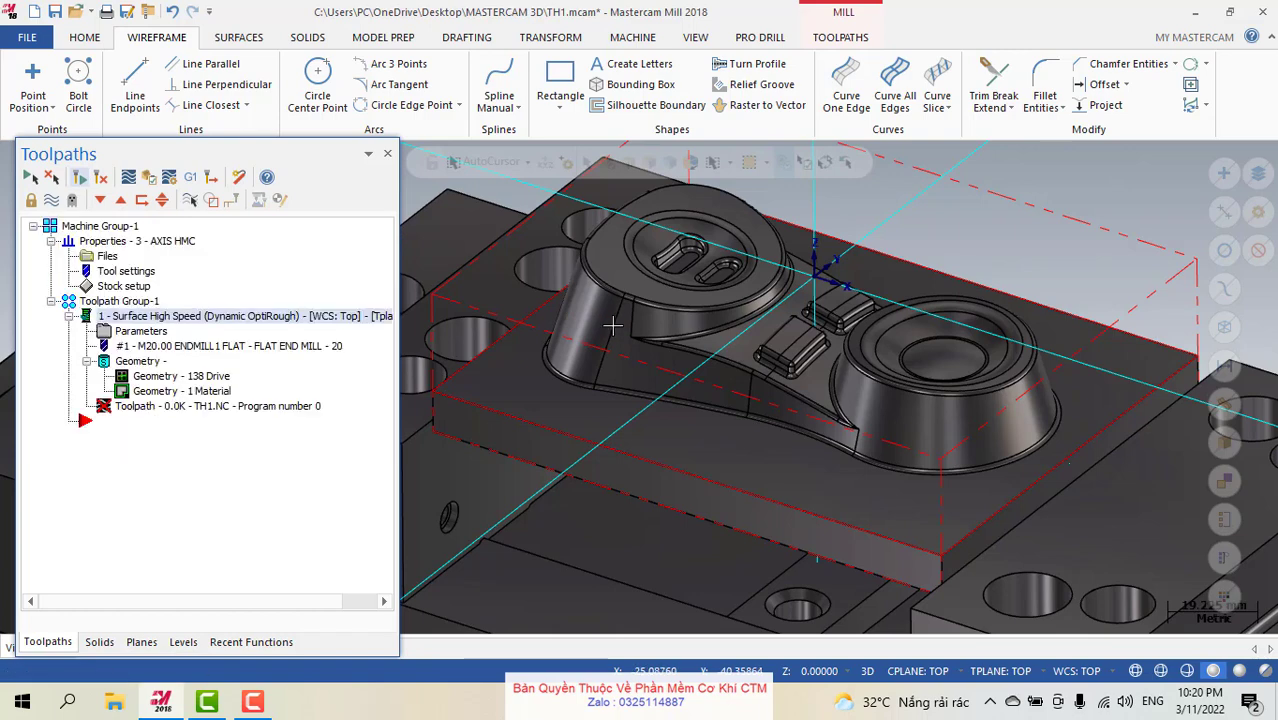
{"action": "middle_click_drag", "start_coordinate": [632, 326], "coordinate": [694, 330]}
{"action": "scroll", "coordinate": [694, 330], "scroll_direction": "up", "scroll_amount": 8}
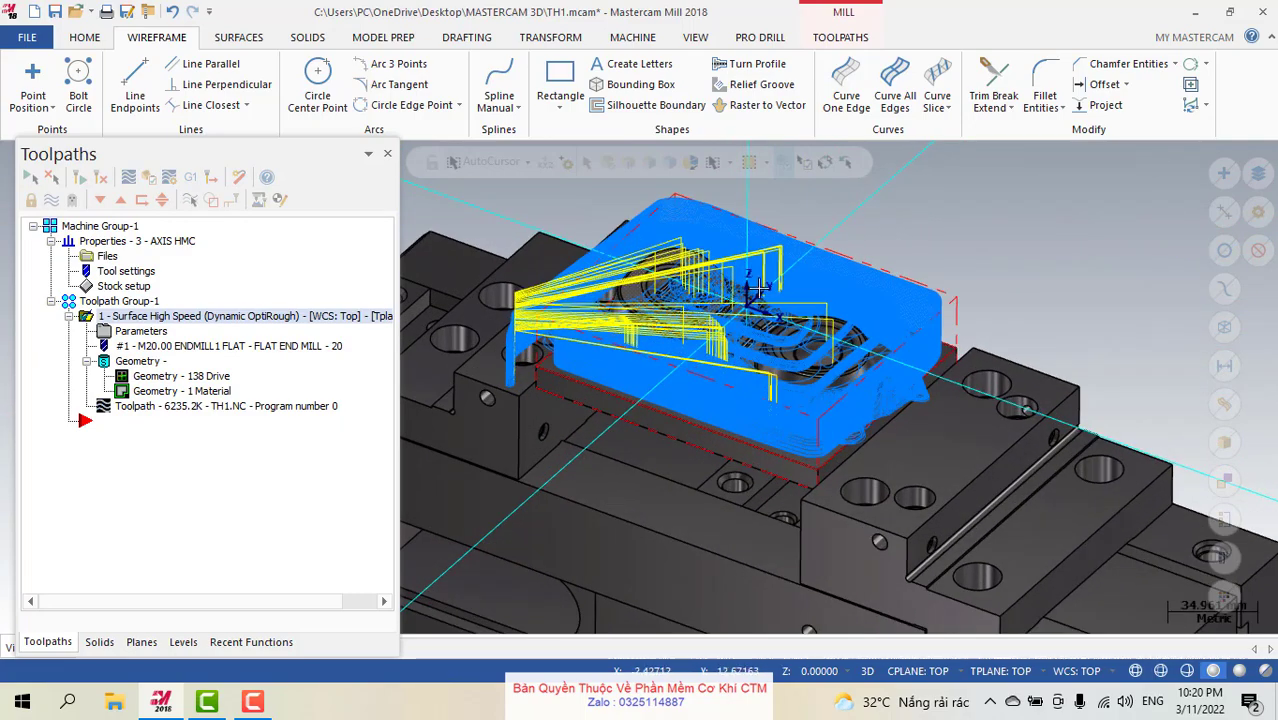
{"action": "scroll", "coordinate": [753, 347], "scroll_direction": "down", "scroll_amount": 4}
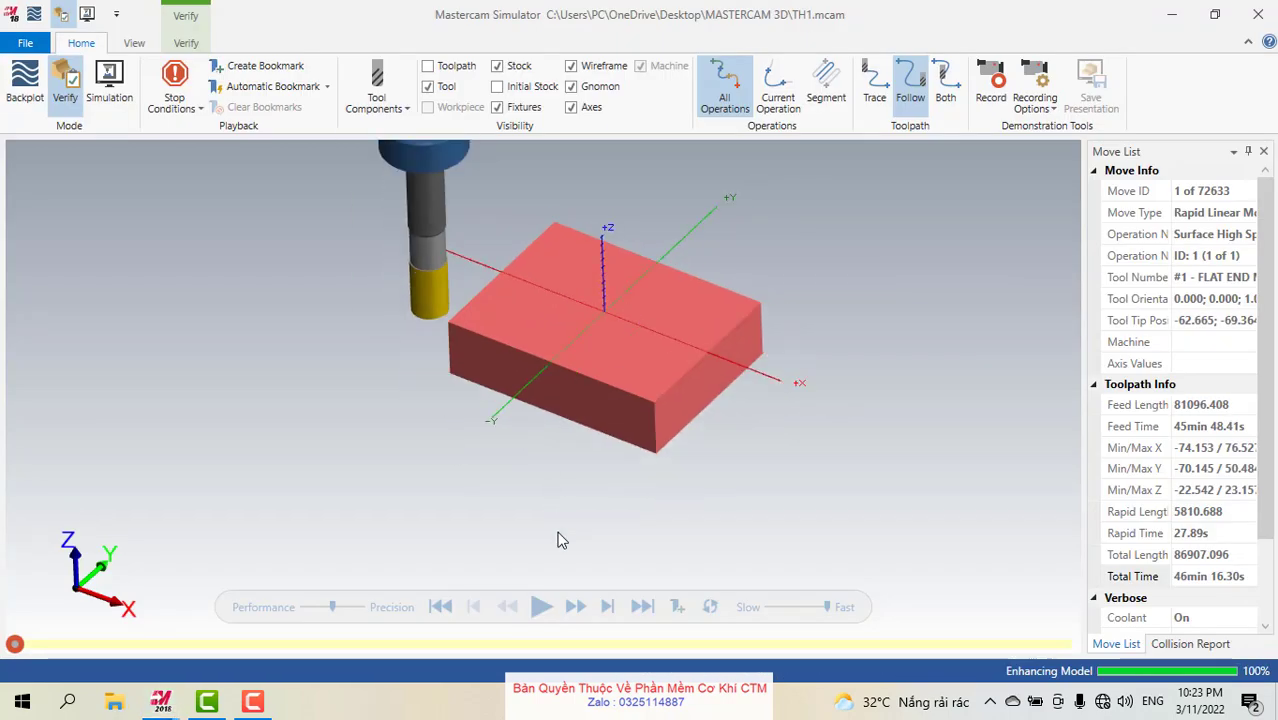
Play the verification of the roughing operation in Mastercam Simulator and watch the stock being cut.
{"action": "left_click", "coordinate": [541, 607]}
{"action": "scroll", "coordinate": [656, 315], "scroll_direction": "up", "scroll_amount": 2}
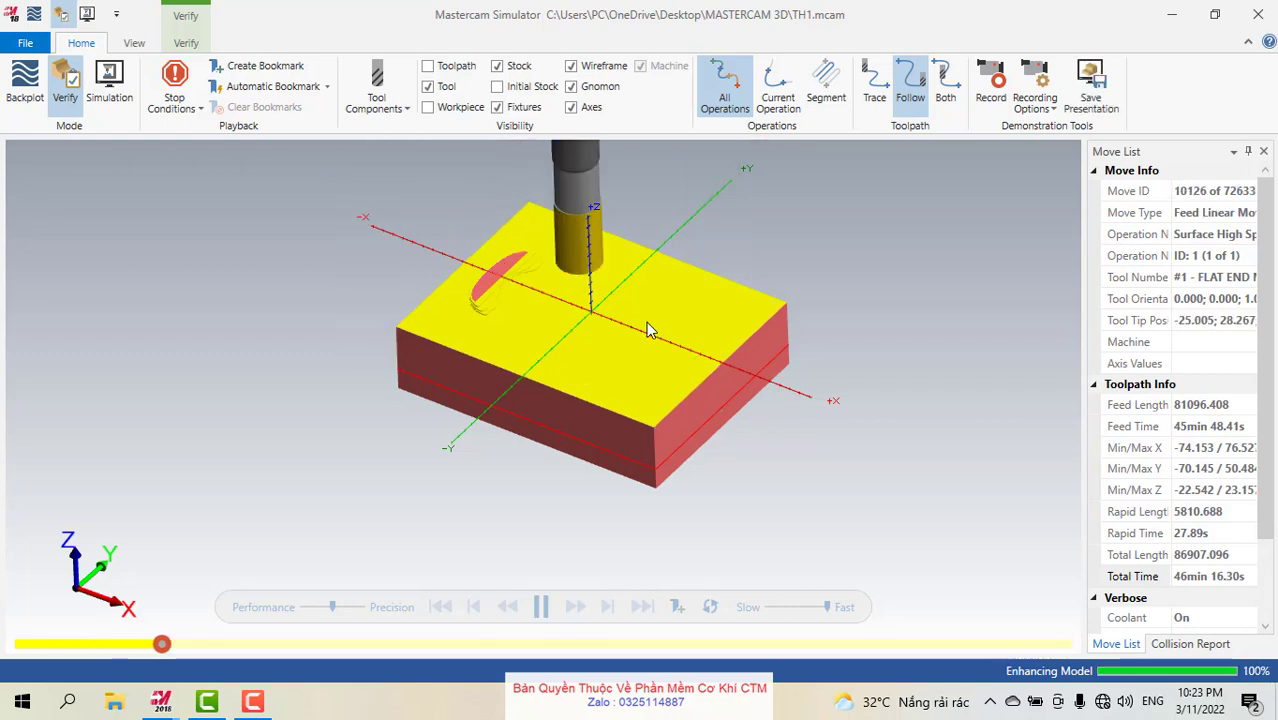
{"action": "left_click", "coordinate": [1066, 699]}
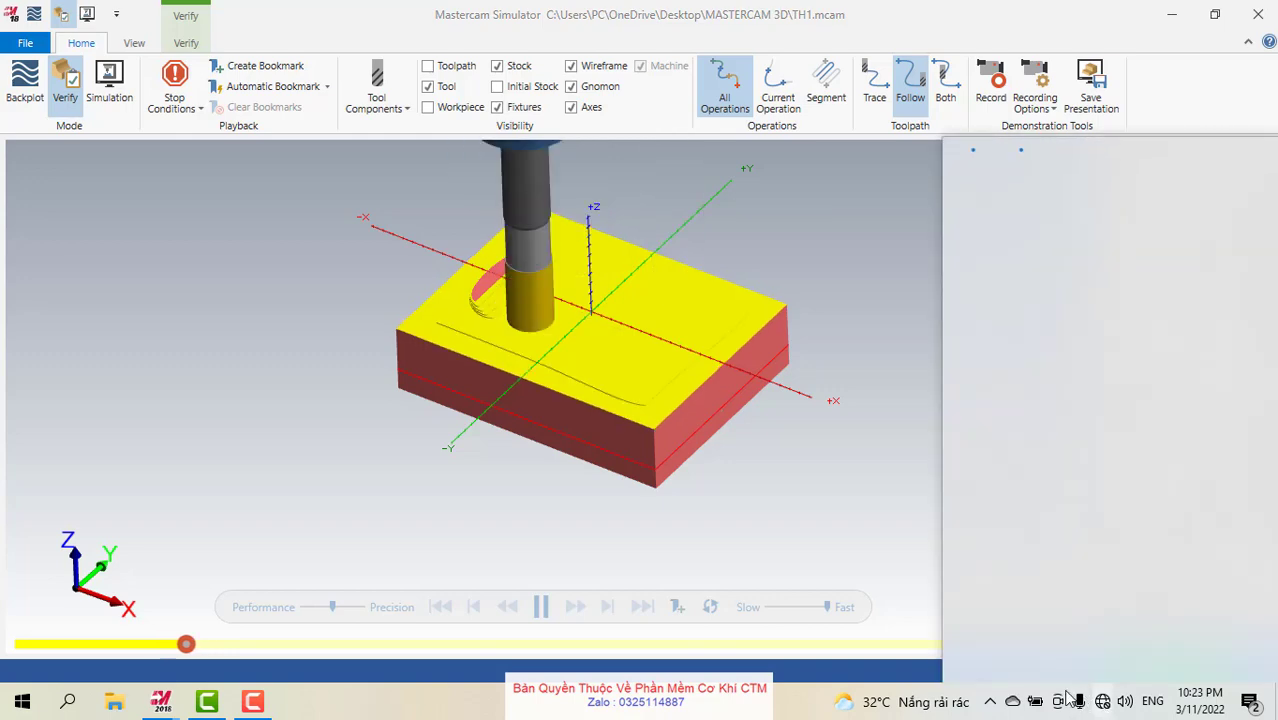
{"action": "left_click", "coordinate": [990, 662]}
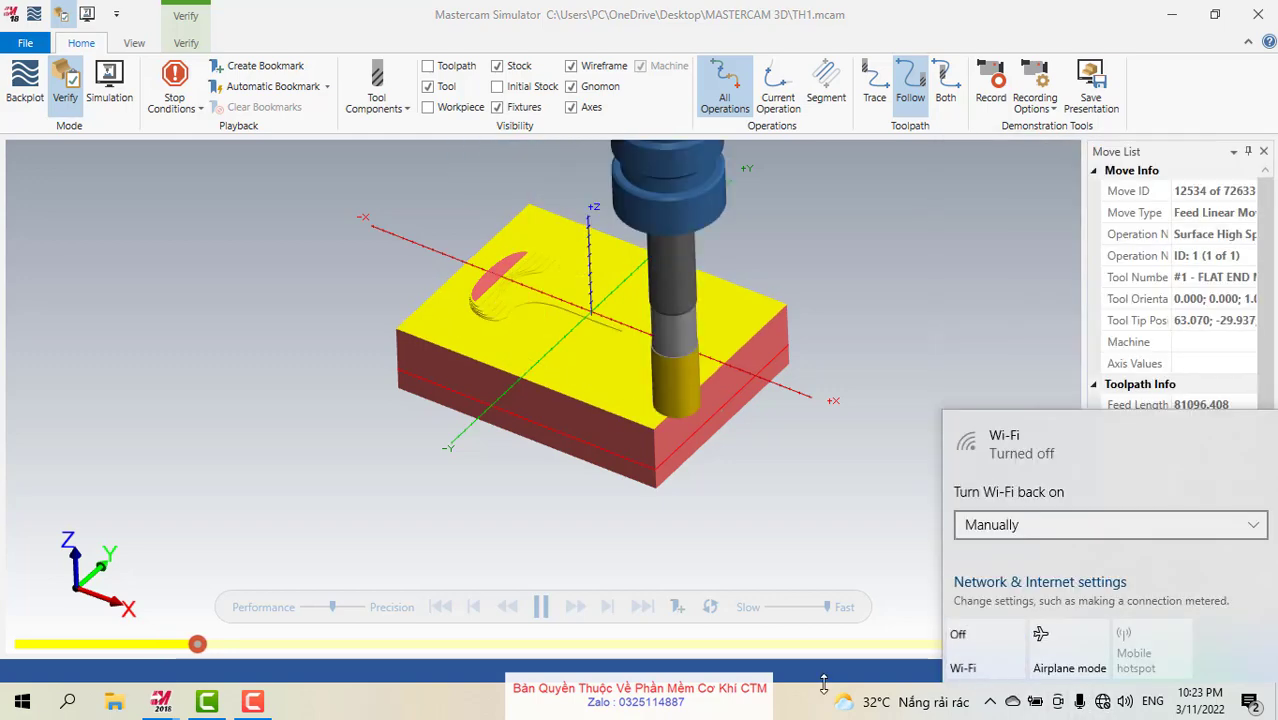
{"action": "left_click", "coordinate": [866, 703]}
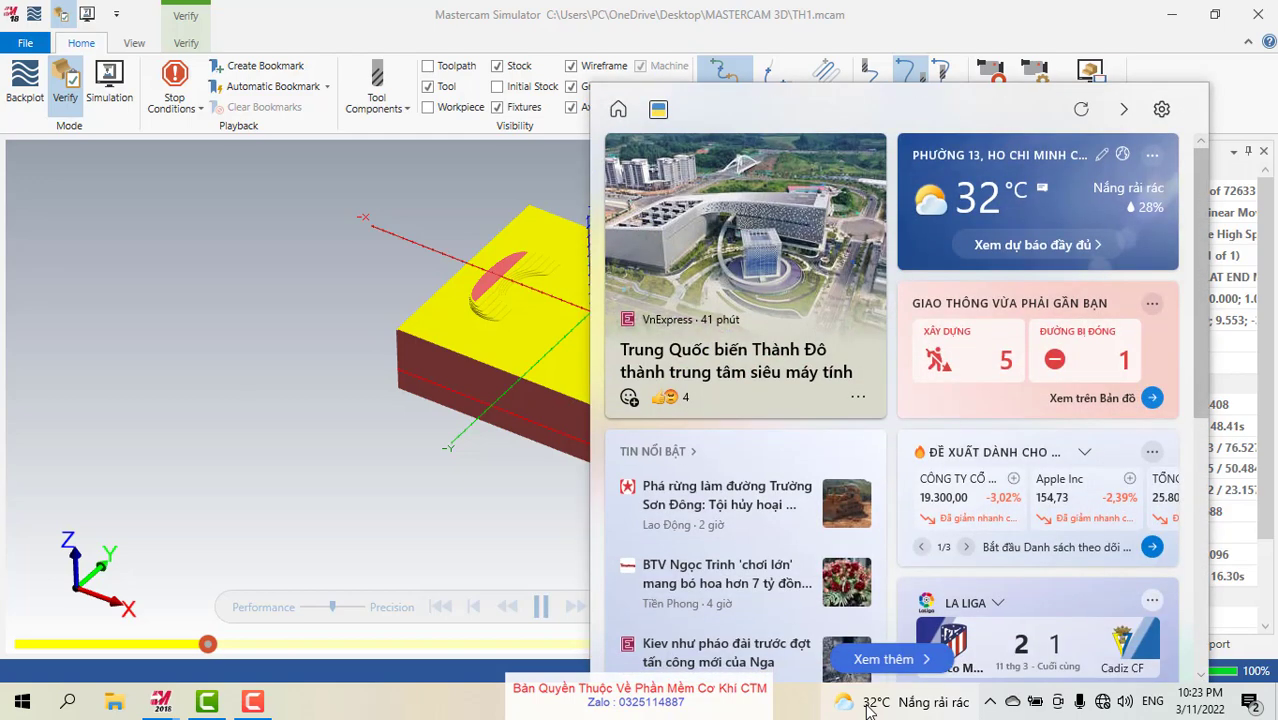